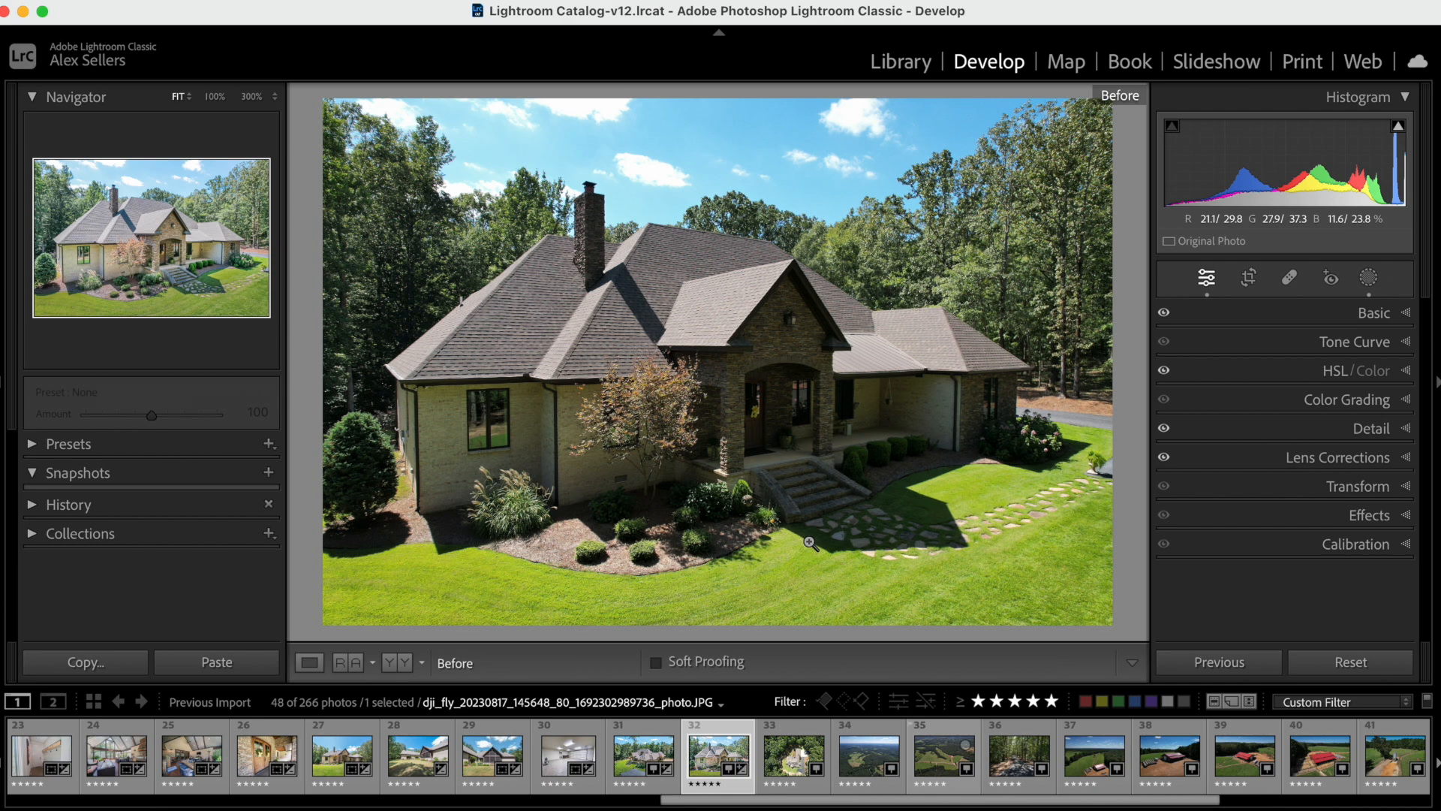
# Switch from the before view to the edited house photo and check its dimensions and exposure info overlays.
pyautogui.press('\\')
pyautogui.press('i')
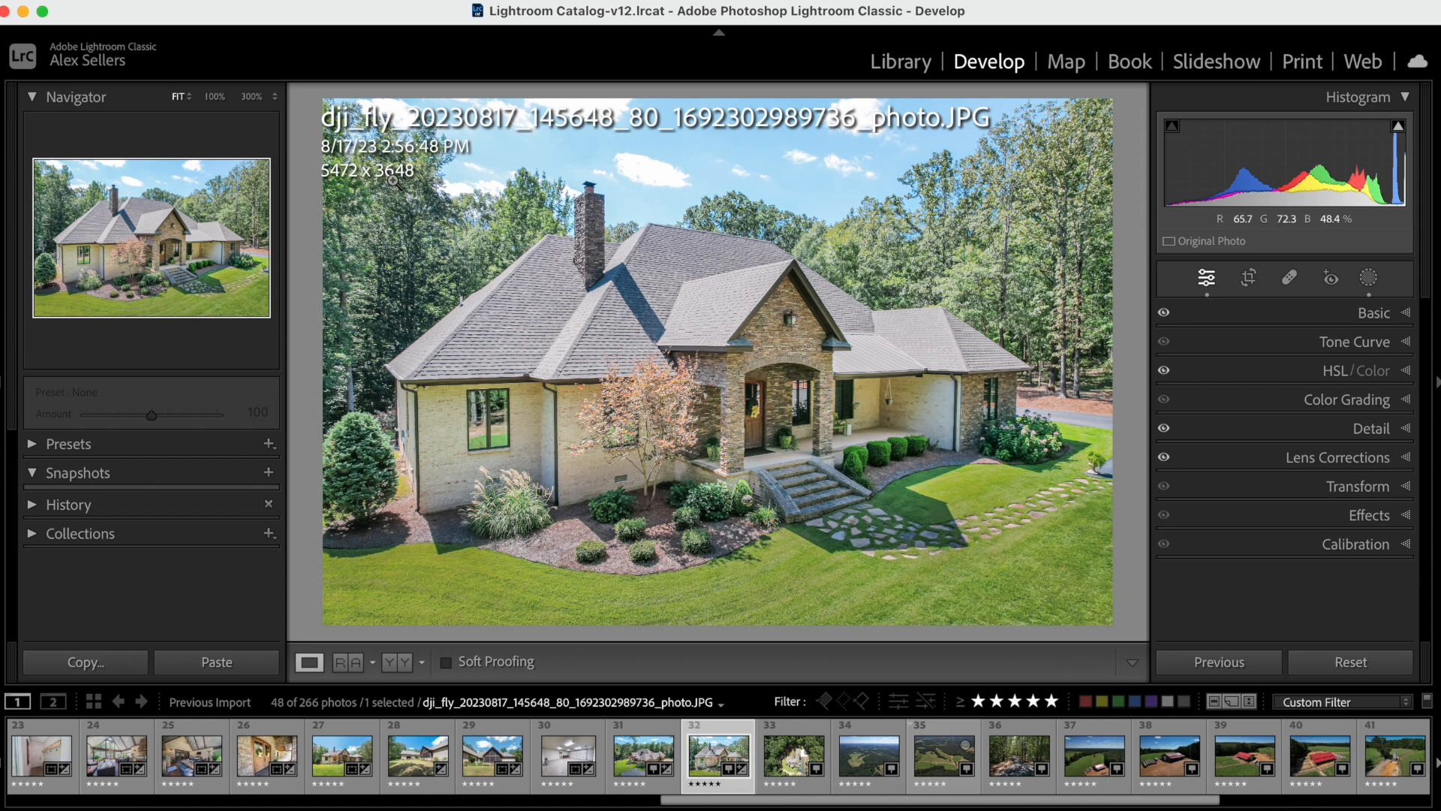
pyautogui.press('i')
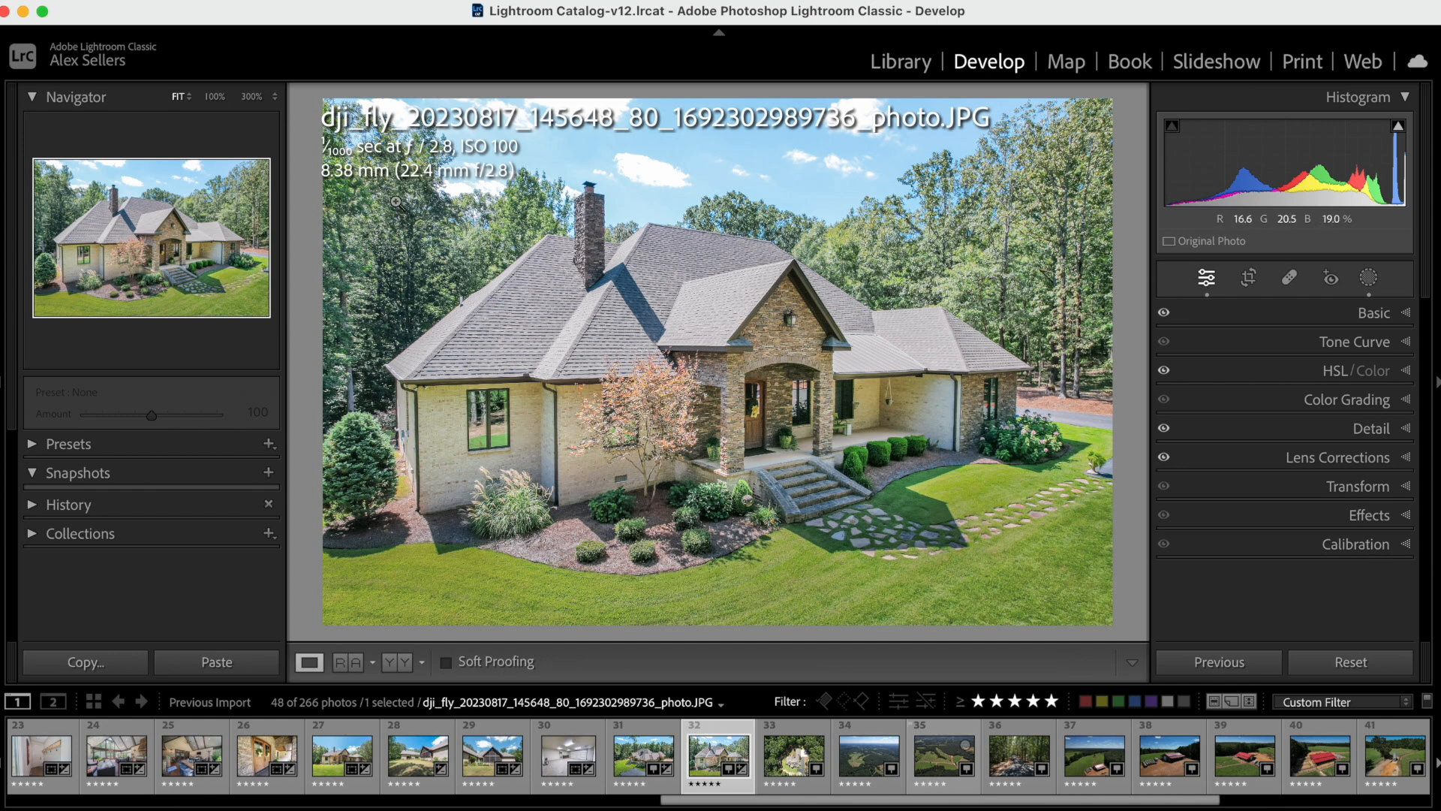
# Create a virtual copy of the edited house photo and reset all of the copy's develop settings.
pyautogui.press('super+apostrophe')
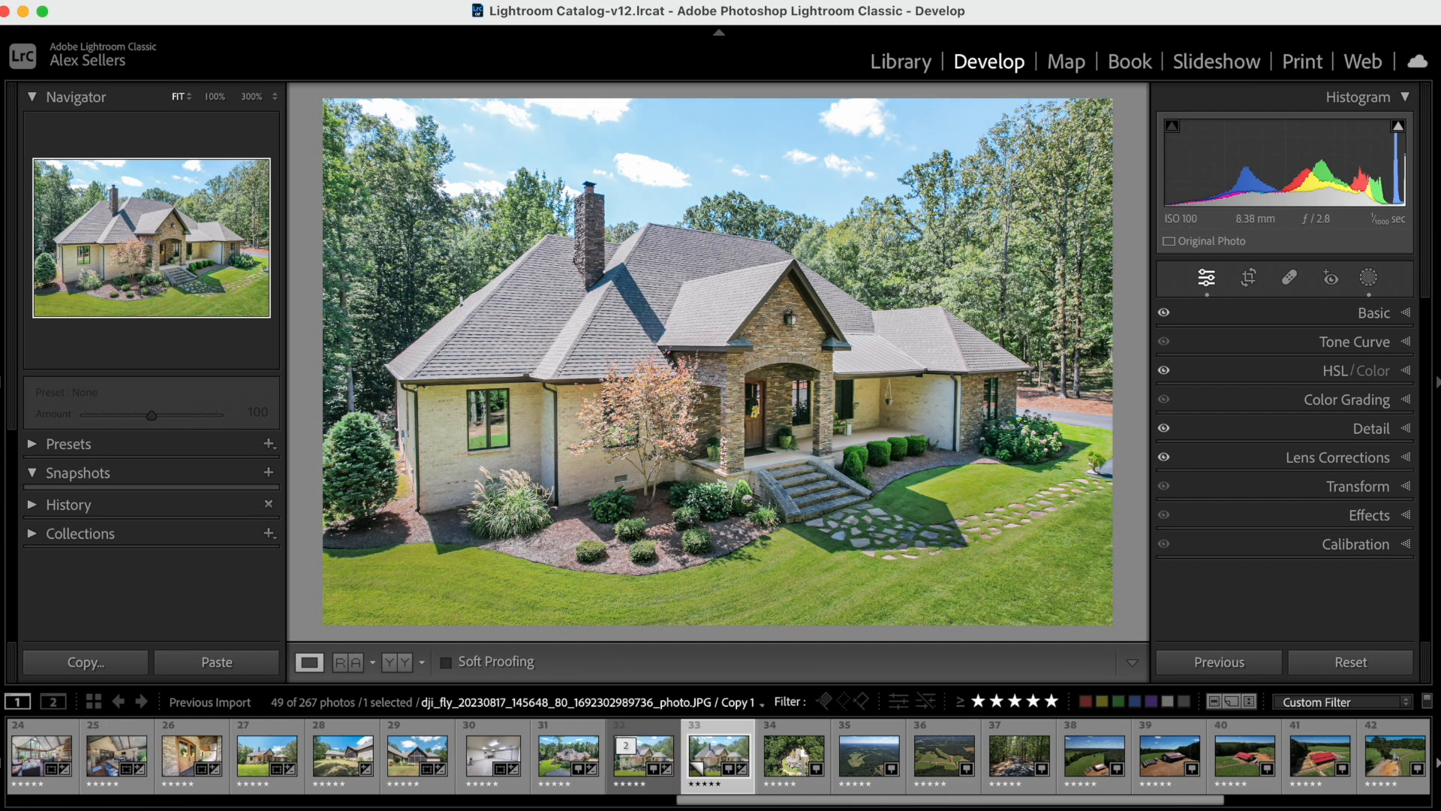
pyautogui.click(1363, 667)
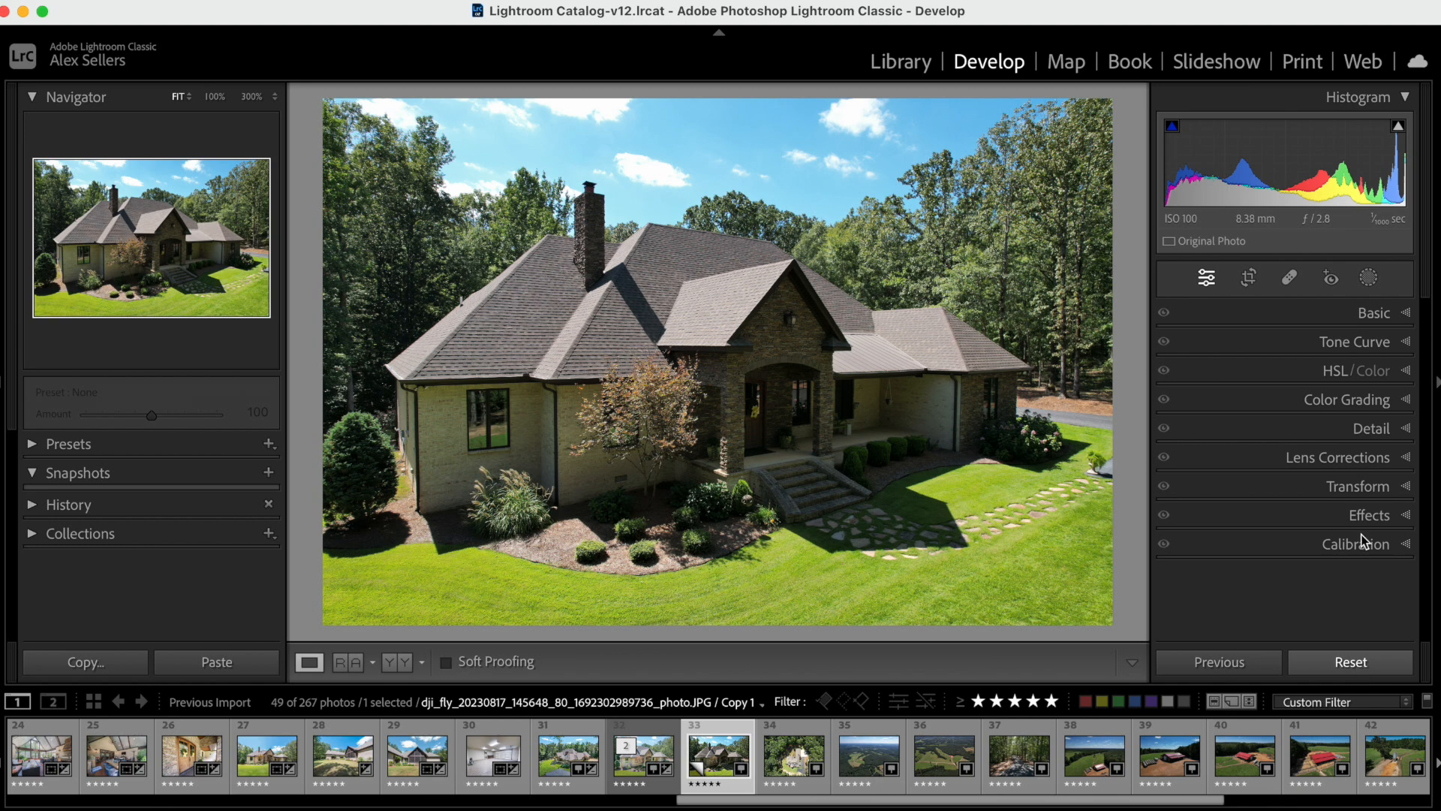
# Balance the photo's tones with Shadows at +53, Blacks at +49, Highlights at −43 and Whites at −44.
pyautogui.click(1392, 312)
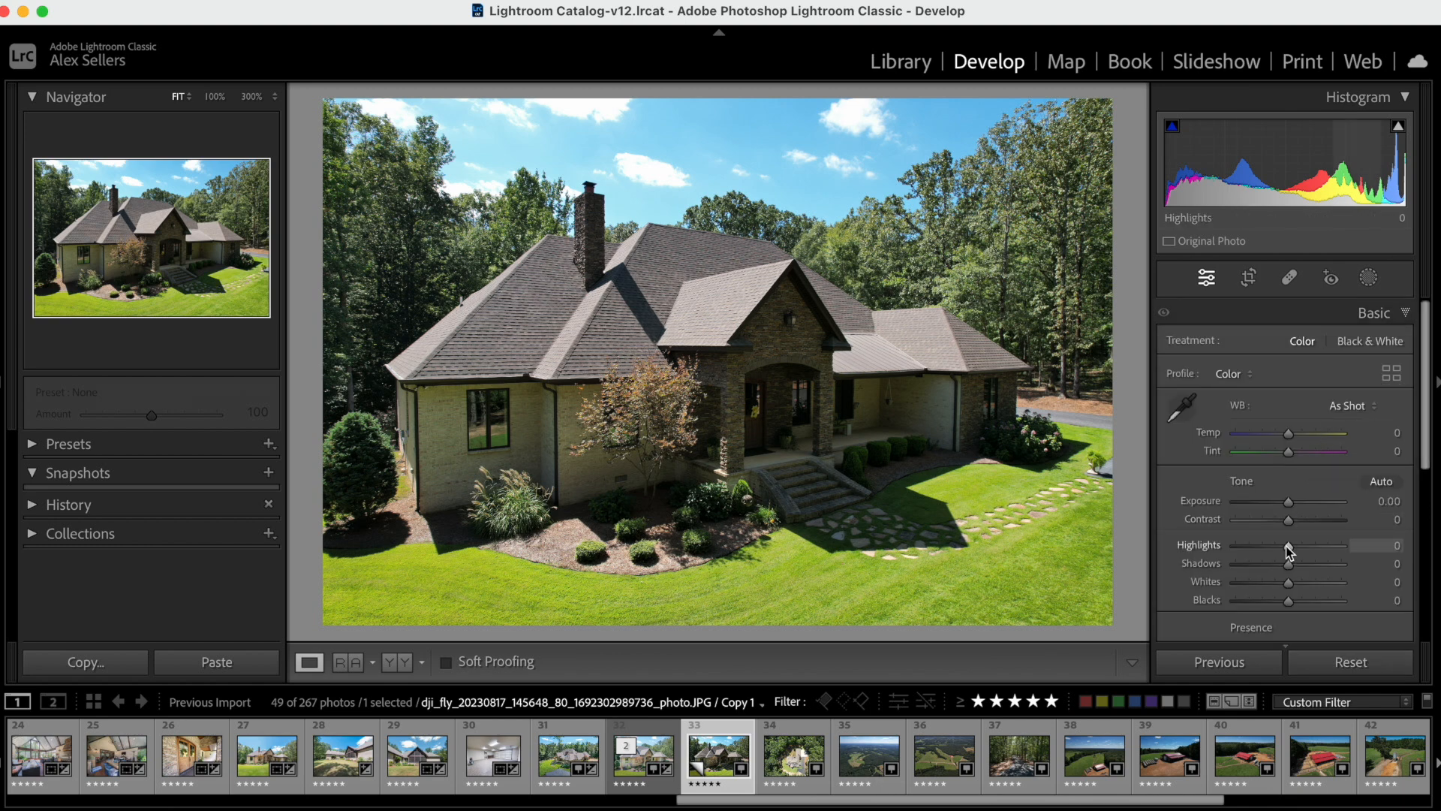
pyautogui.moveTo(1291, 563); pyautogui.dragTo(1309, 564)
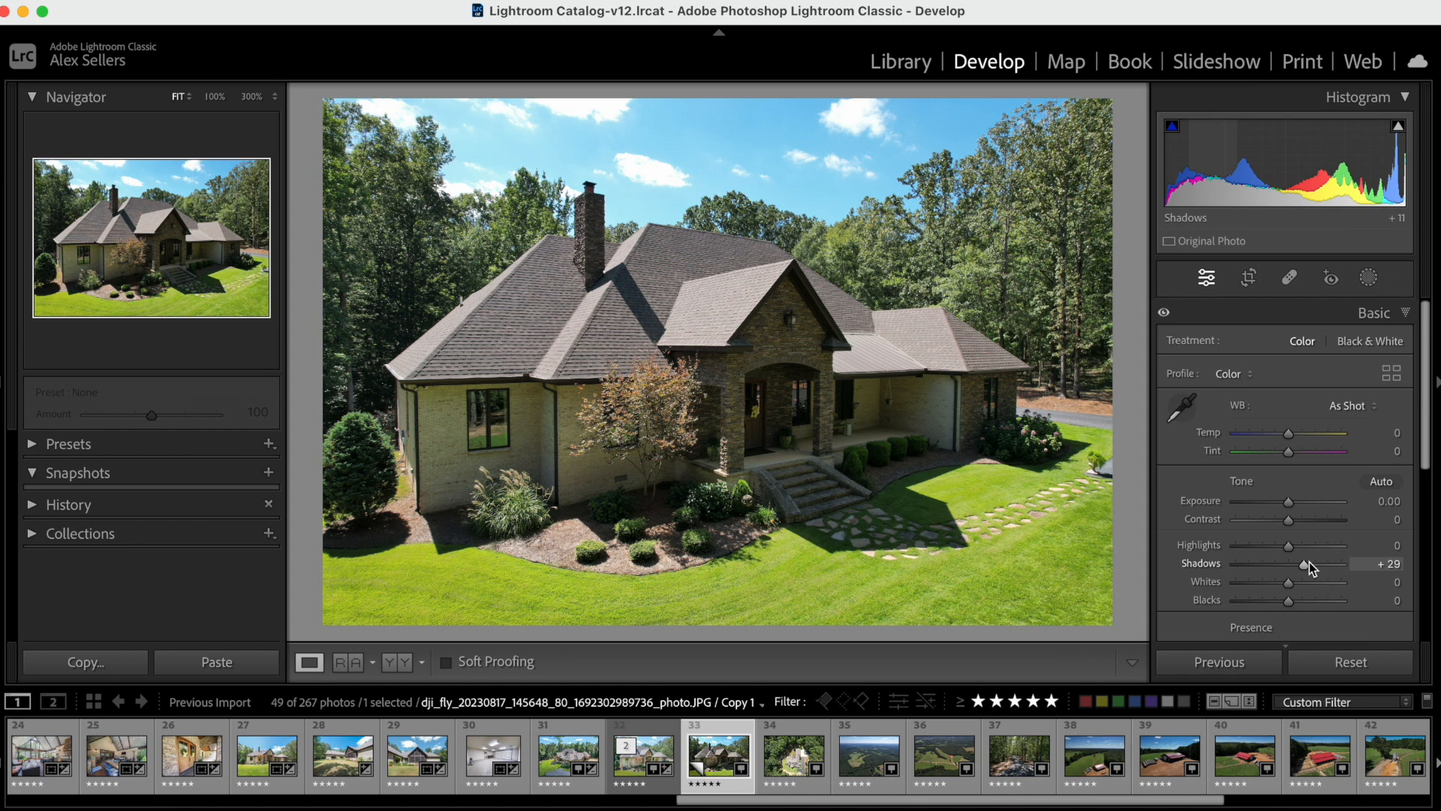
pyautogui.moveTo(1309, 563); pyautogui.dragTo(1317, 605)
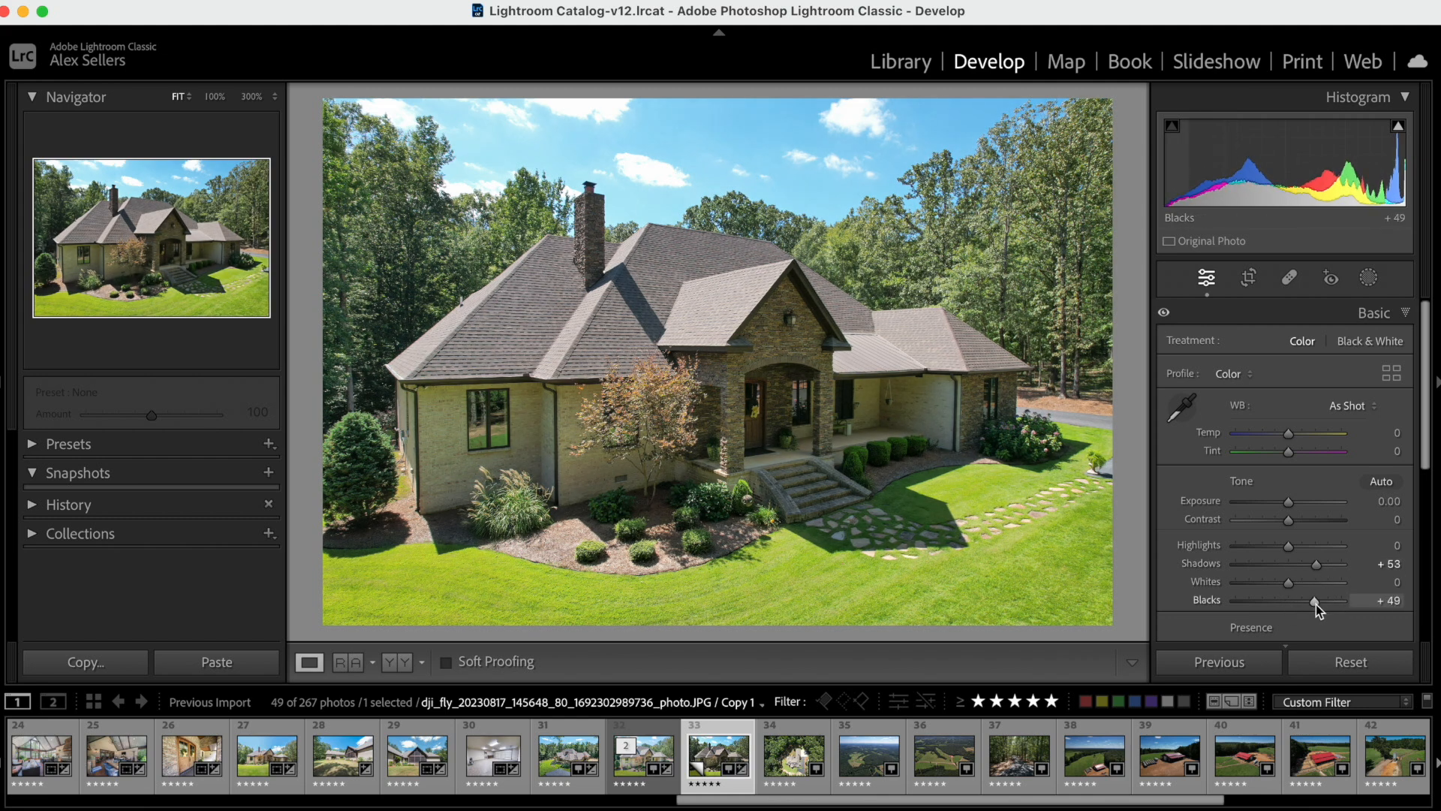
pyautogui.moveTo(1290, 548); pyautogui.dragTo(1261, 580)
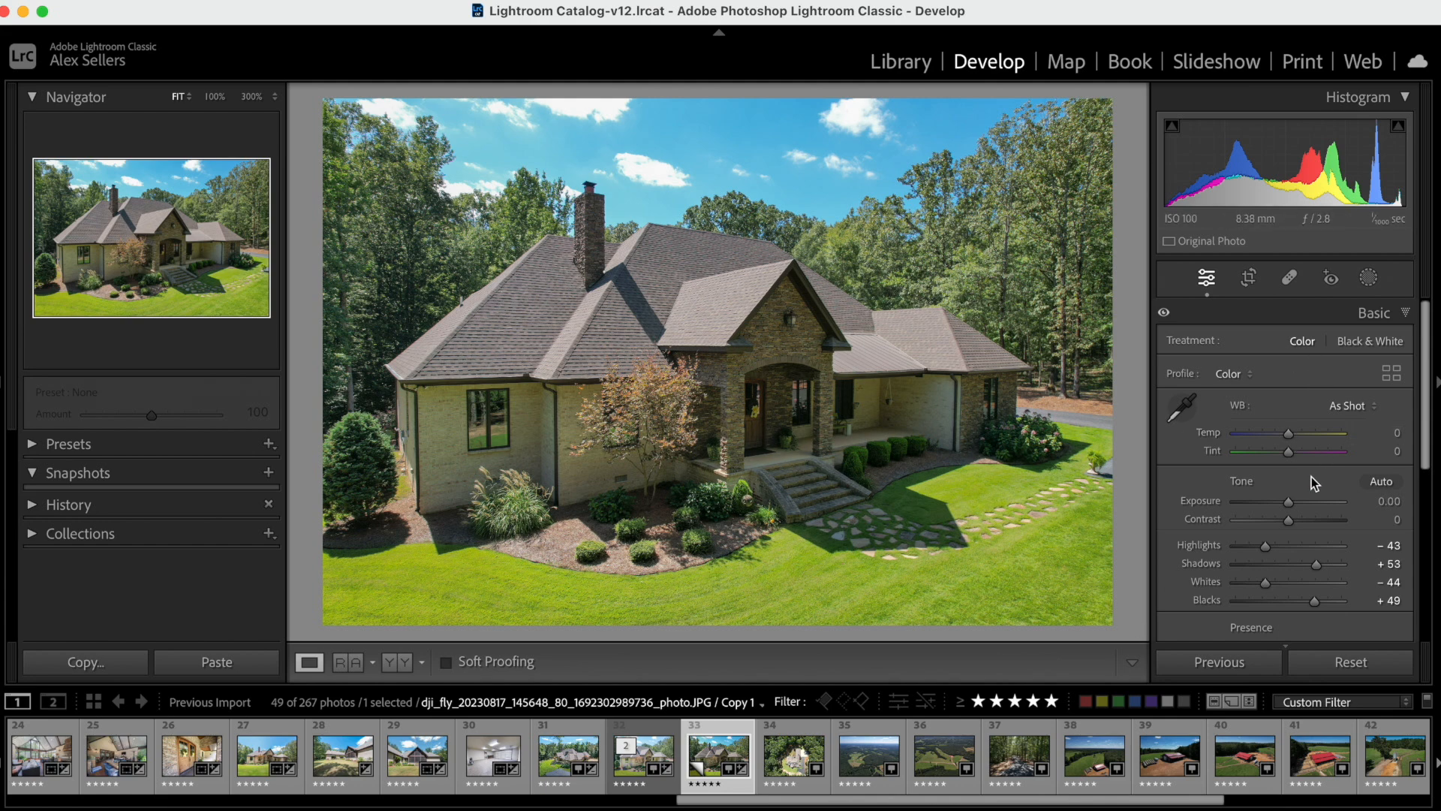
pyautogui.moveTo(1290, 454)
pyautogui.mouseDown()
pyautogui.moveTo(1318, 454)
pyautogui.moveTo(1300, 457)
pyautogui.mouseUp()
pyautogui.doubleClick(1300, 452)
pyautogui.moveTo(1289, 521); pyautogui.dragTo(1308, 521)
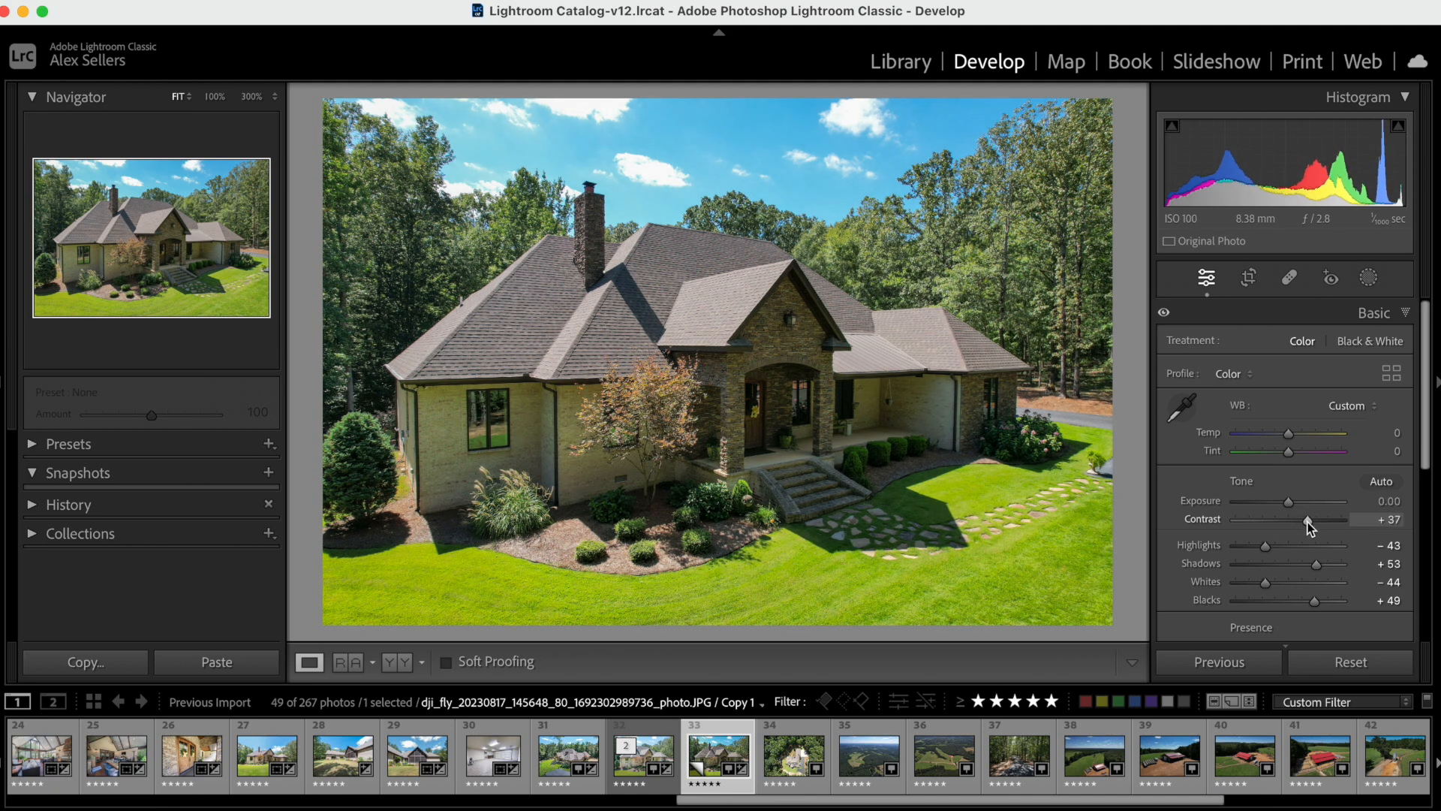
pyautogui.press('super+z')
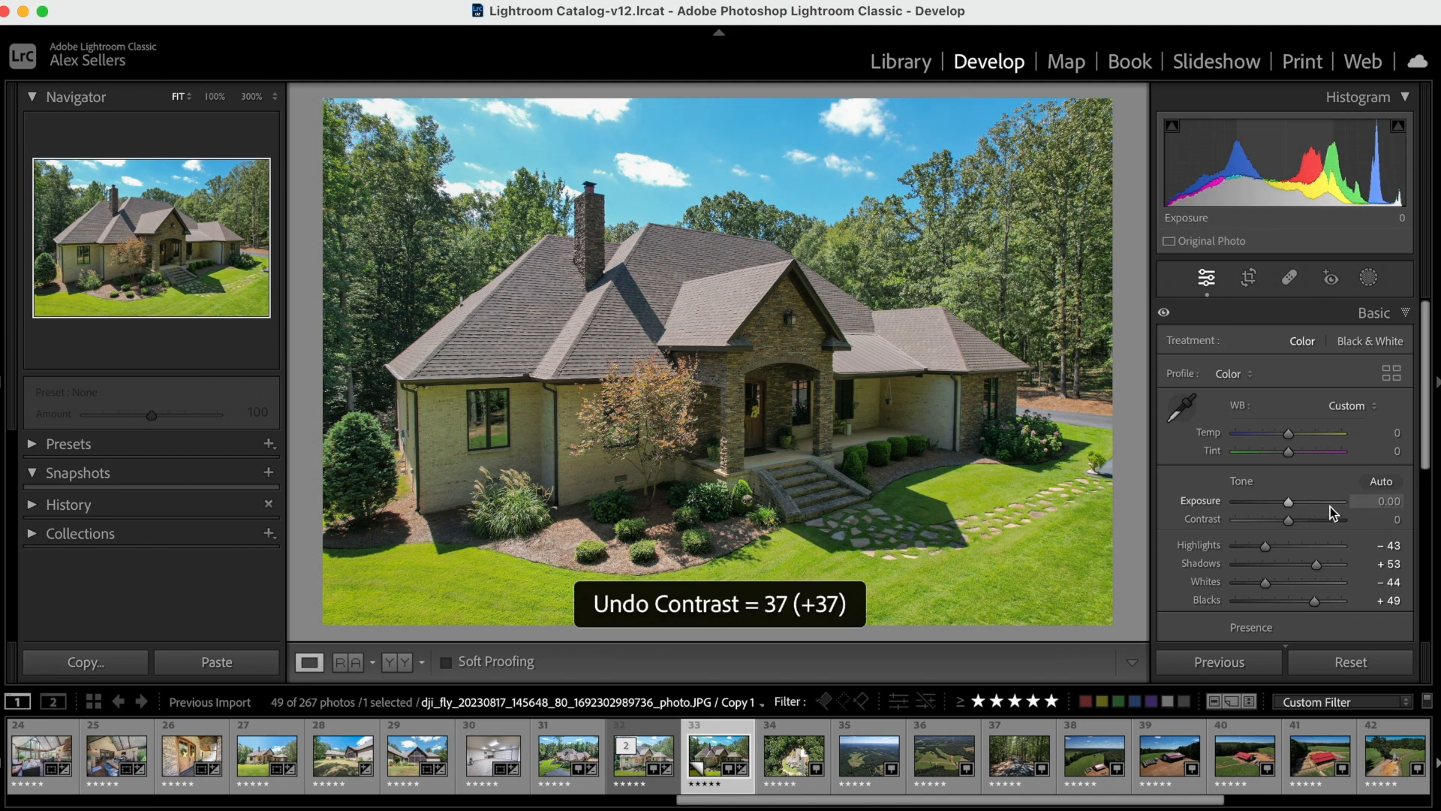
# Set the white balance to Tint +22 and Temp −4, and compare the photo with its before state.
pyautogui.moveTo(1289, 454)
pyautogui.mouseDown()
pyautogui.moveTo(1301, 455)
pyautogui.moveTo(1288, 437)
pyautogui.mouseUp()
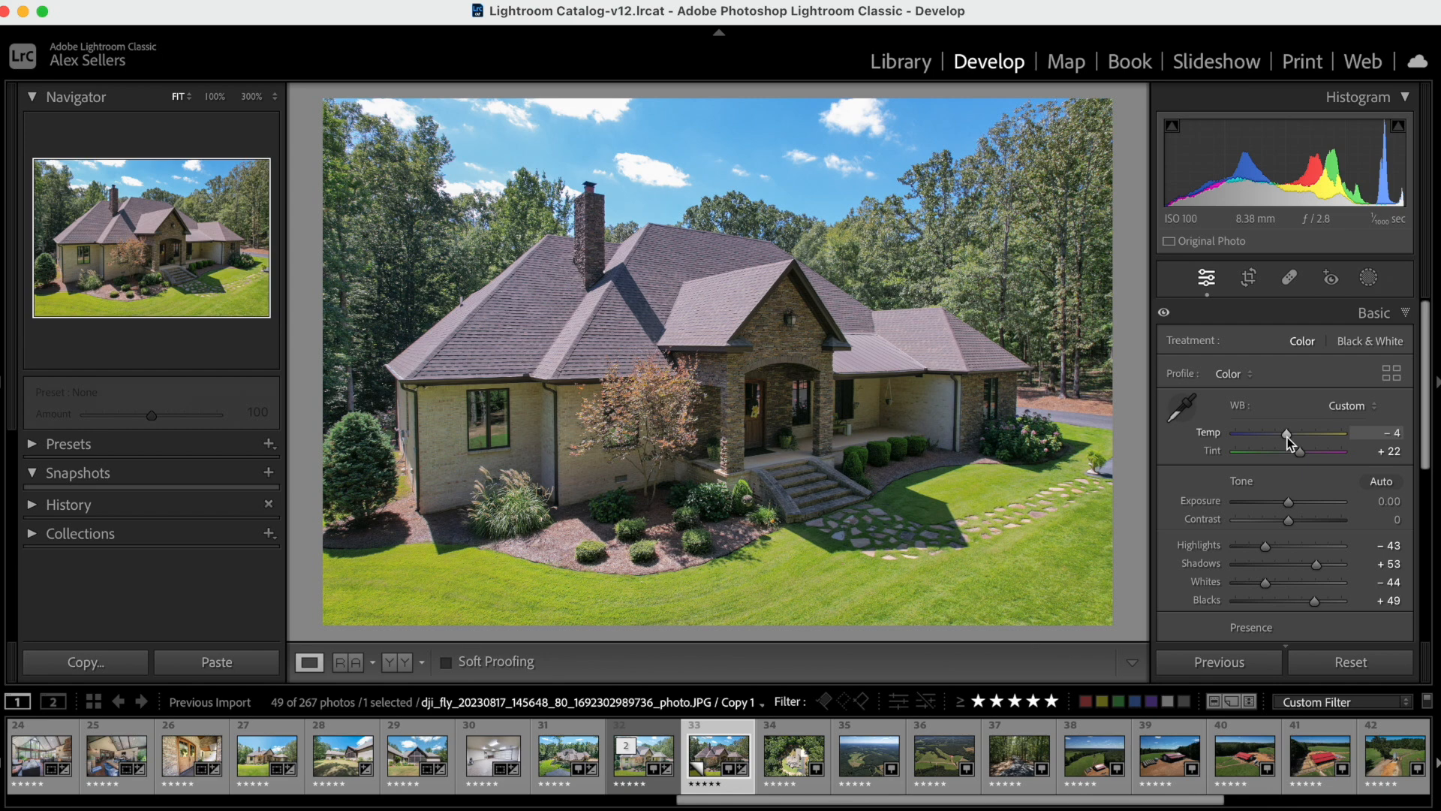
pyautogui.press('\\')
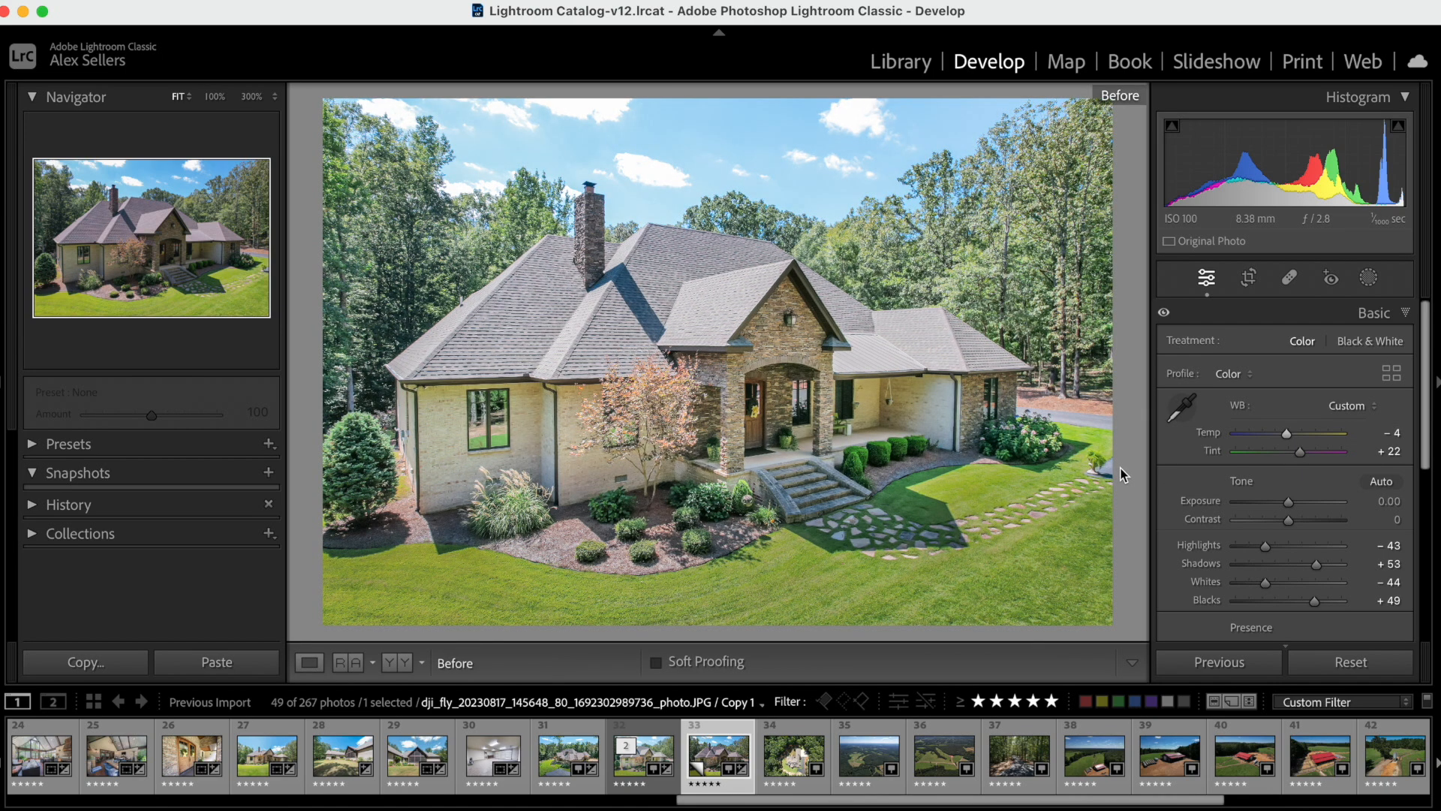
pyautogui.press('\\')
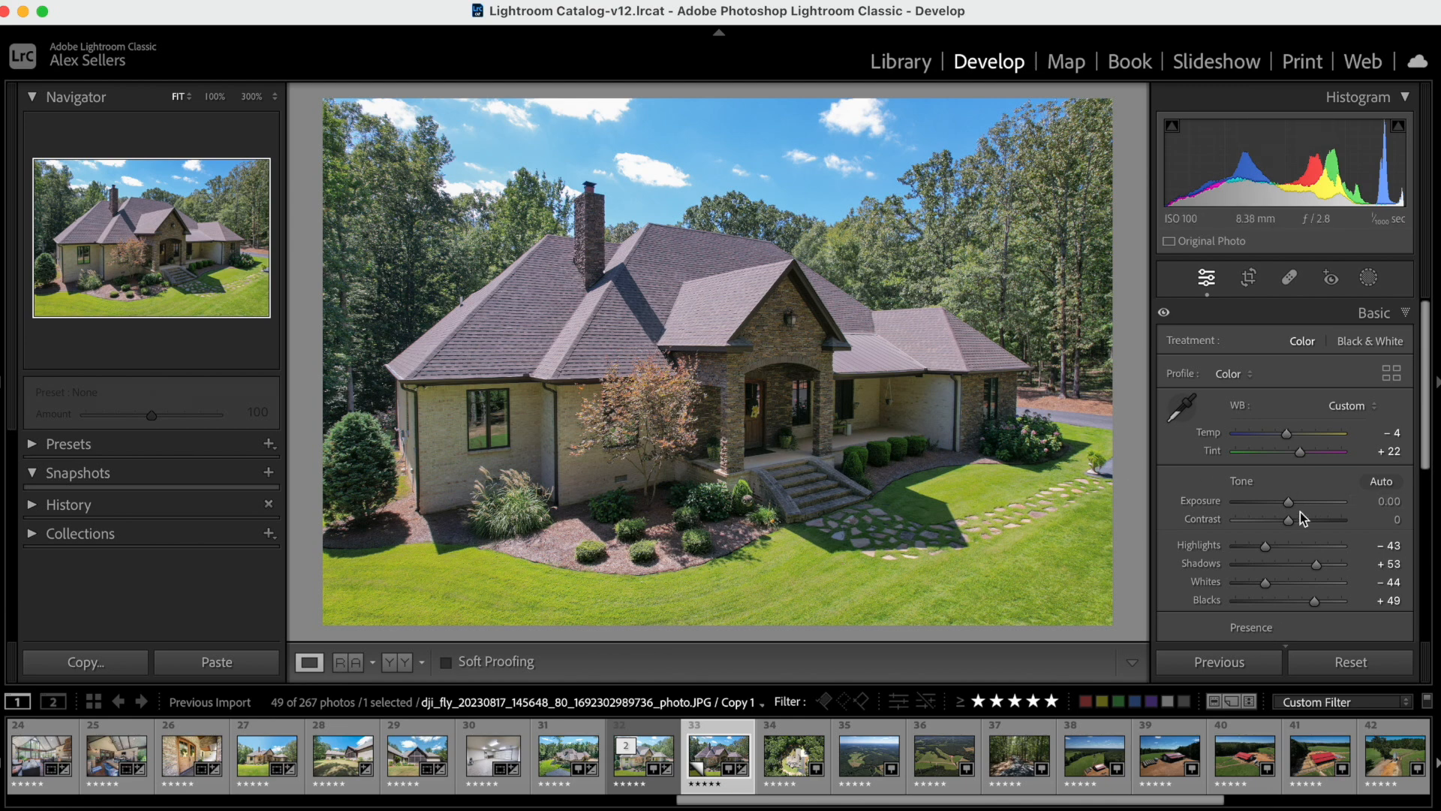
# Set Texture to +11 and Clarity to +9, and raise Exposure to +0.30 and Contrast to +13.
pyautogui.scroll(-4, 1300, 512)
pyautogui.moveTo(1290, 546); pyautogui.dragTo(1294, 529)
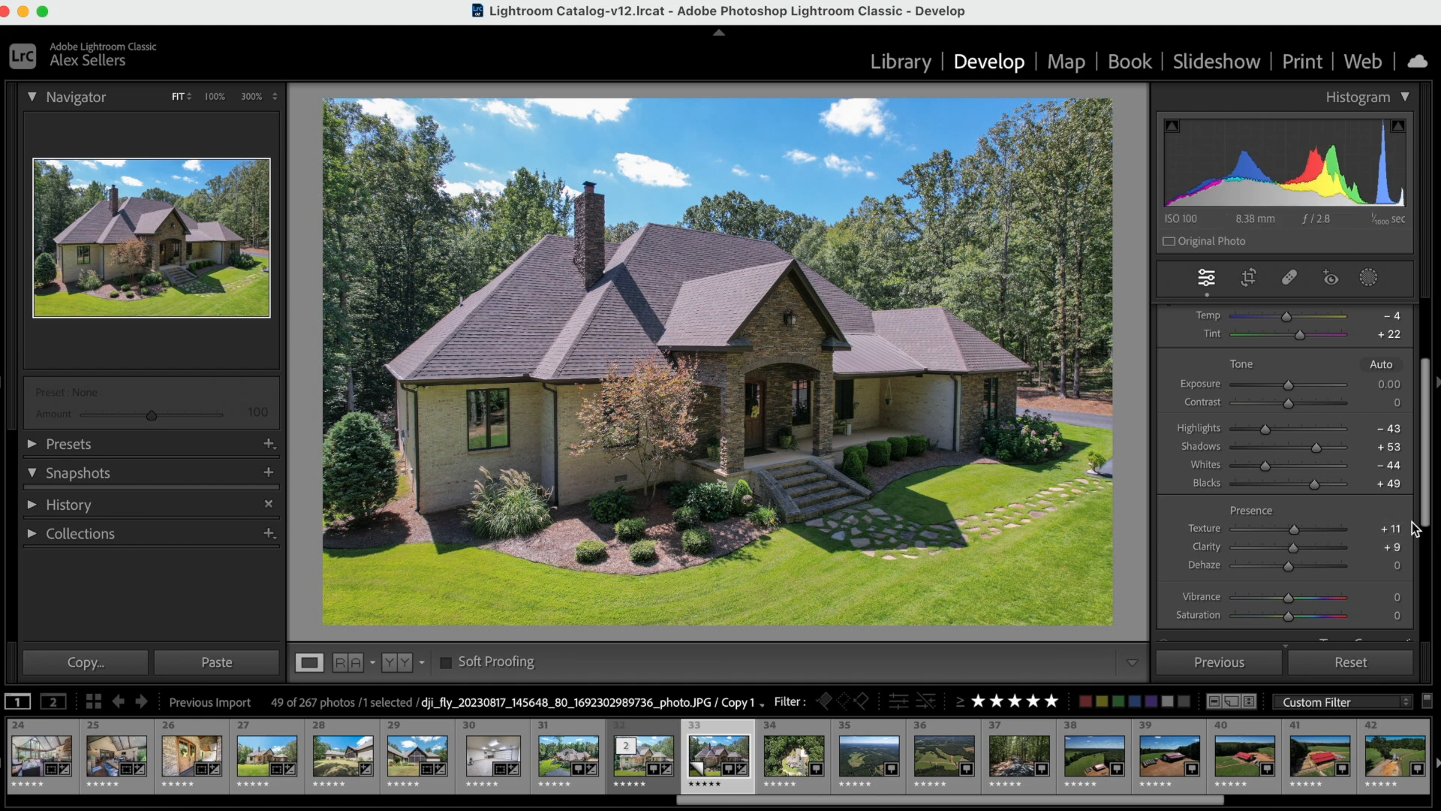
pyautogui.moveTo(1291, 386); pyautogui.dragTo(1295, 388)
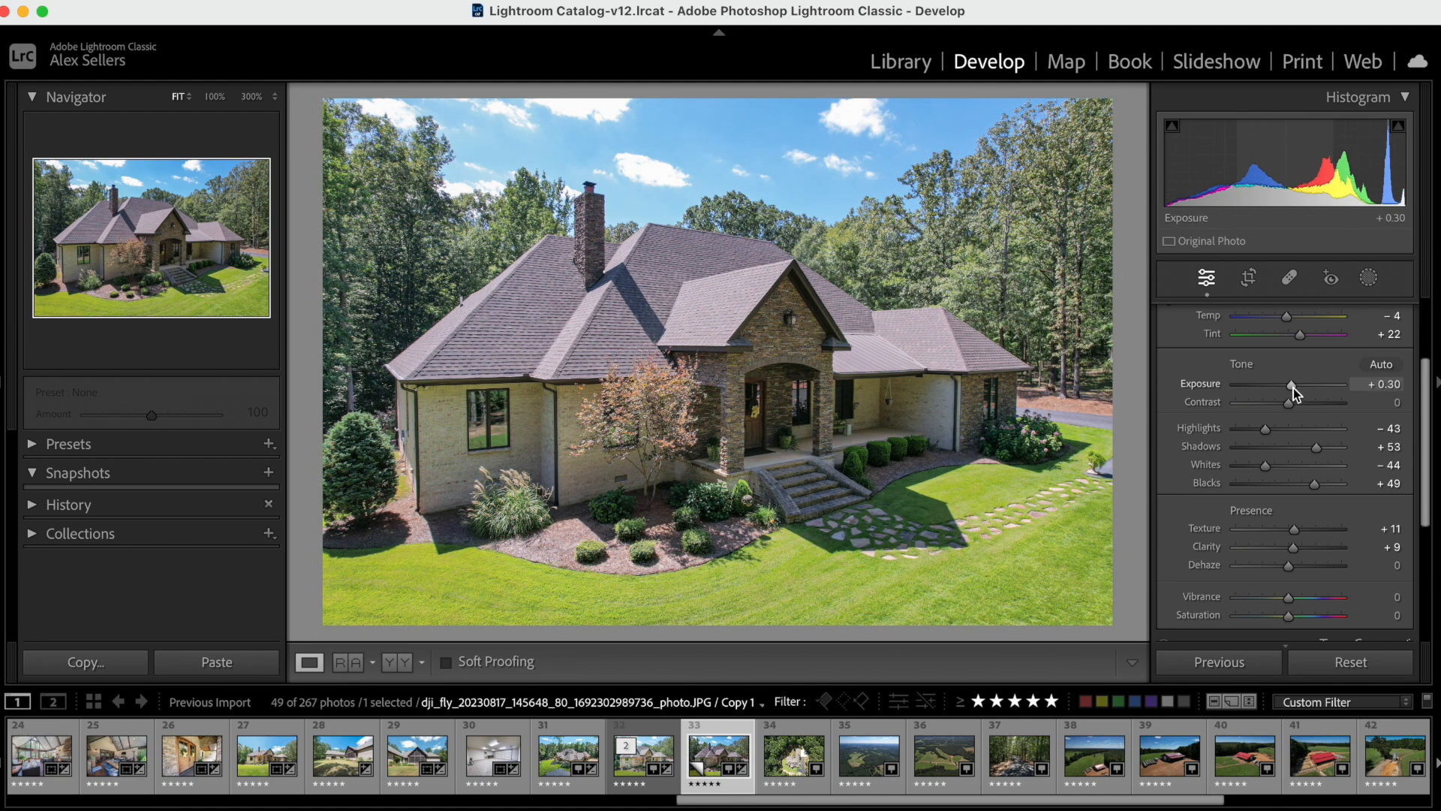
pyautogui.moveTo(1290, 406); pyautogui.dragTo(1298, 405)
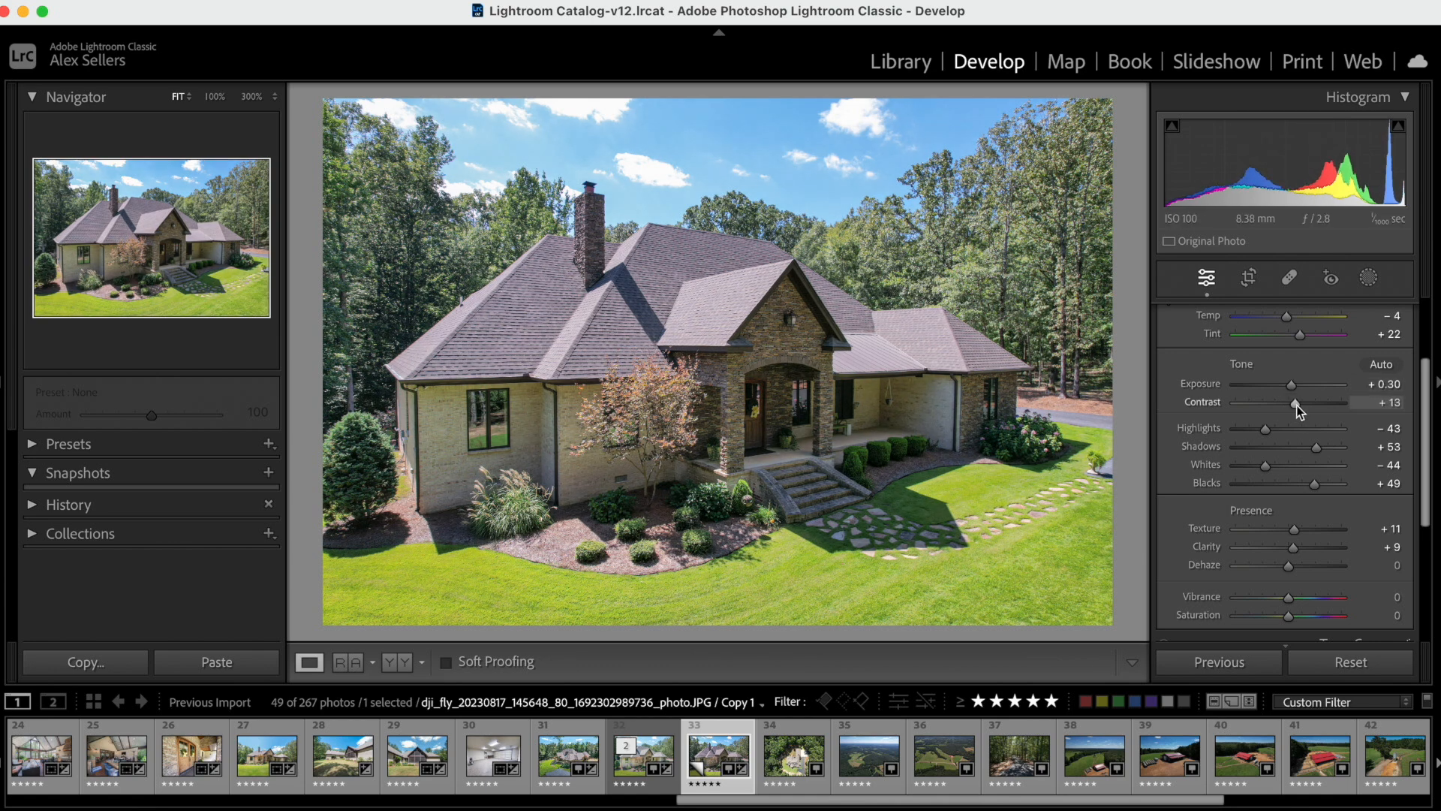
# In the HSL adjustments, set the red saturation to +9, red hue to +11 and red luminance to −43.
pyautogui.scroll(-4, 1296, 406)
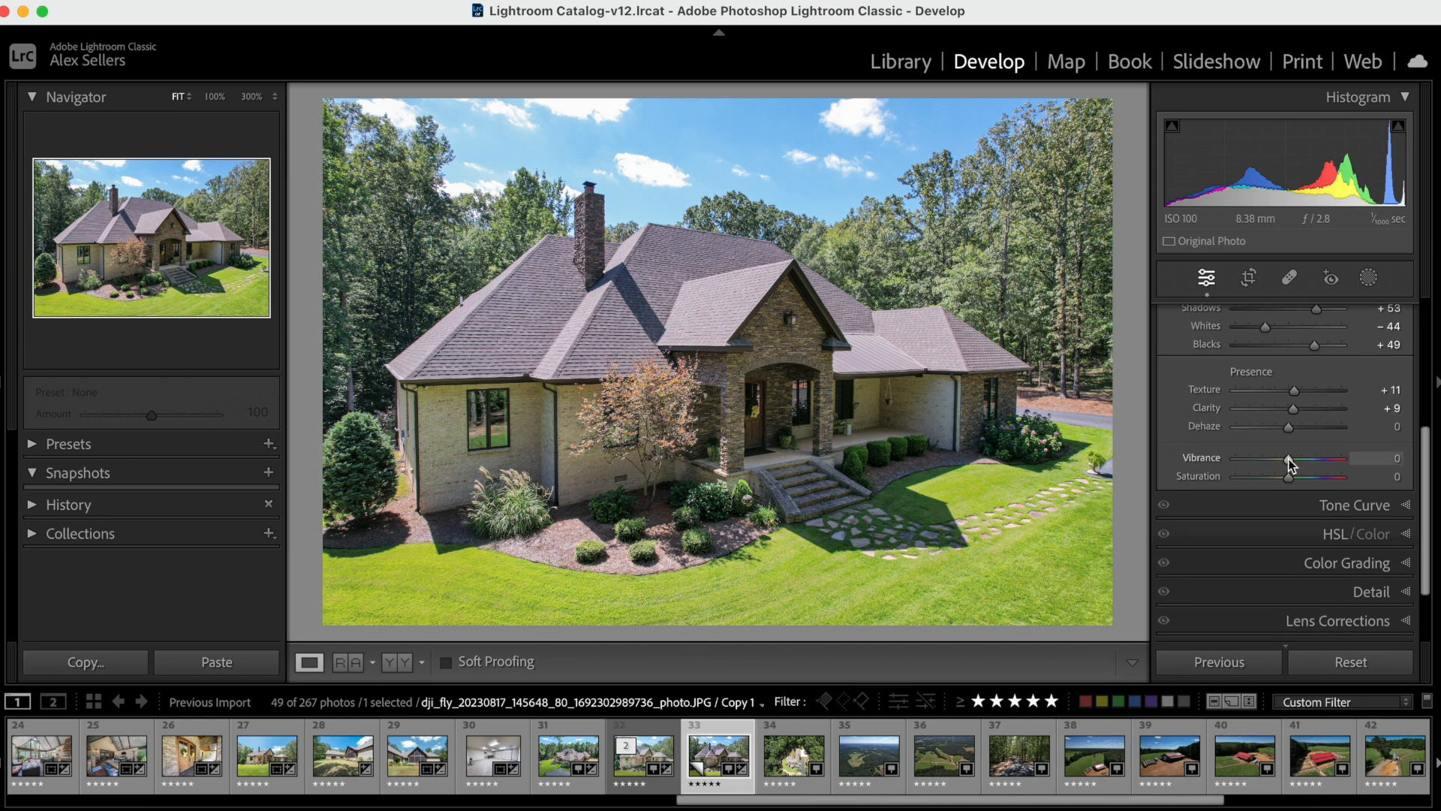
pyautogui.click(1295, 534)
pyautogui.scroll(-6, 1295, 535)
pyautogui.scroll(-2, 1294, 535)
pyautogui.moveTo(1286, 390)
pyautogui.mouseDown()
pyautogui.moveTo(1217, 395)
pyautogui.moveTo(1434, 420)
pyautogui.moveTo(1256, 431)
pyautogui.moveTo(1432, 442)
pyautogui.moveTo(1294, 417)
pyautogui.mouseUp()
pyautogui.scroll(1, 1294, 417)
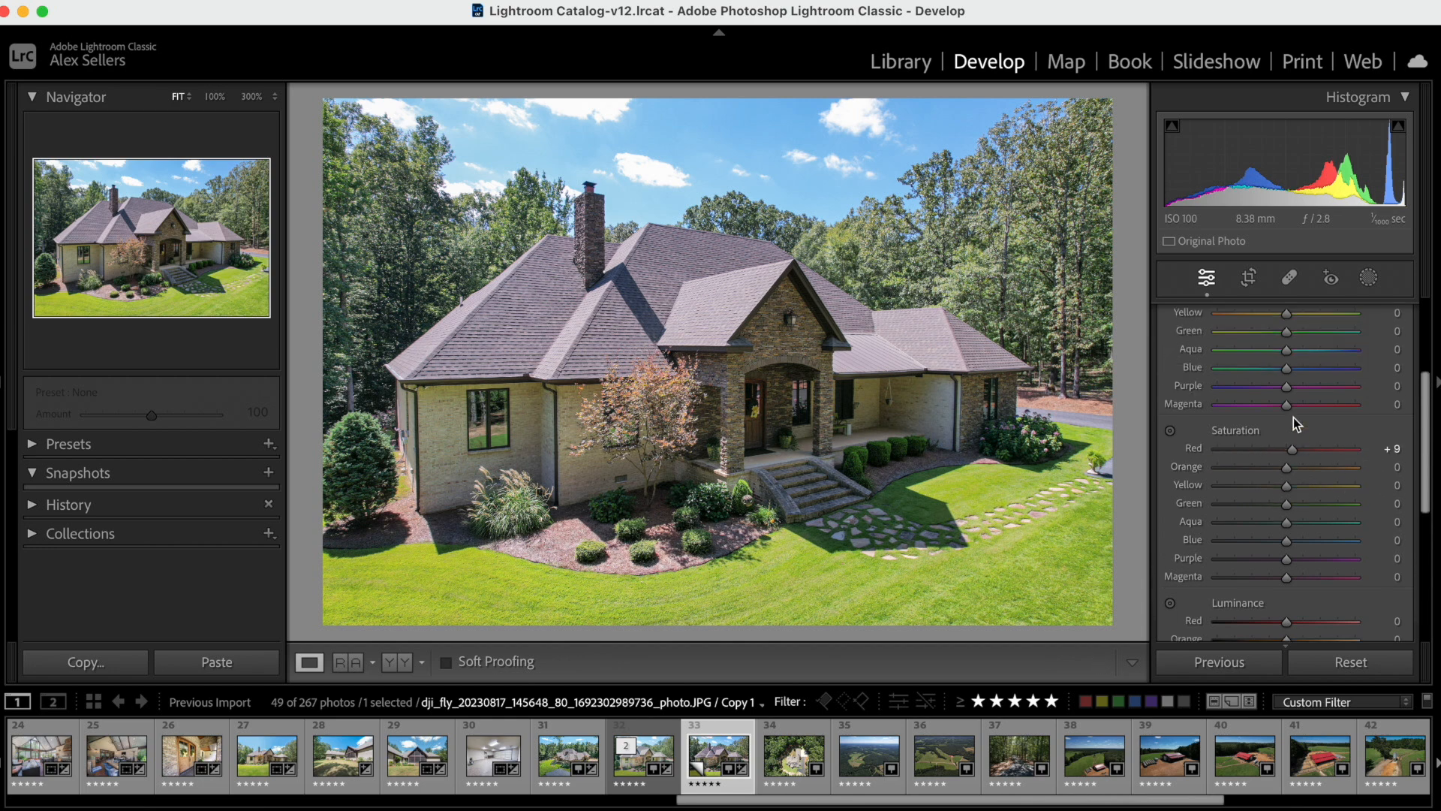
pyautogui.scroll(2, 1294, 418)
pyautogui.moveTo(1288, 346); pyautogui.dragTo(1307, 345)
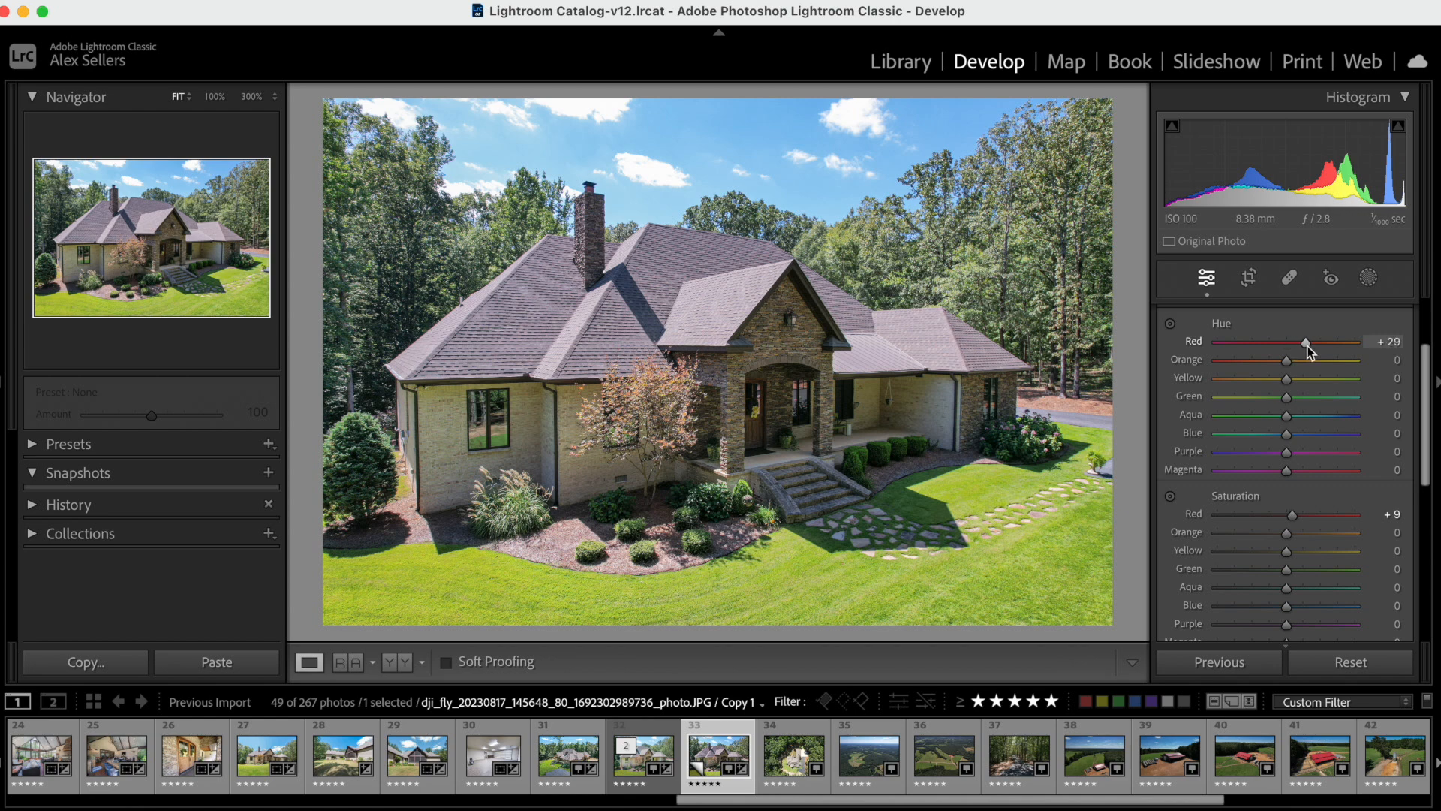
pyautogui.scroll(-4, 1295, 347)
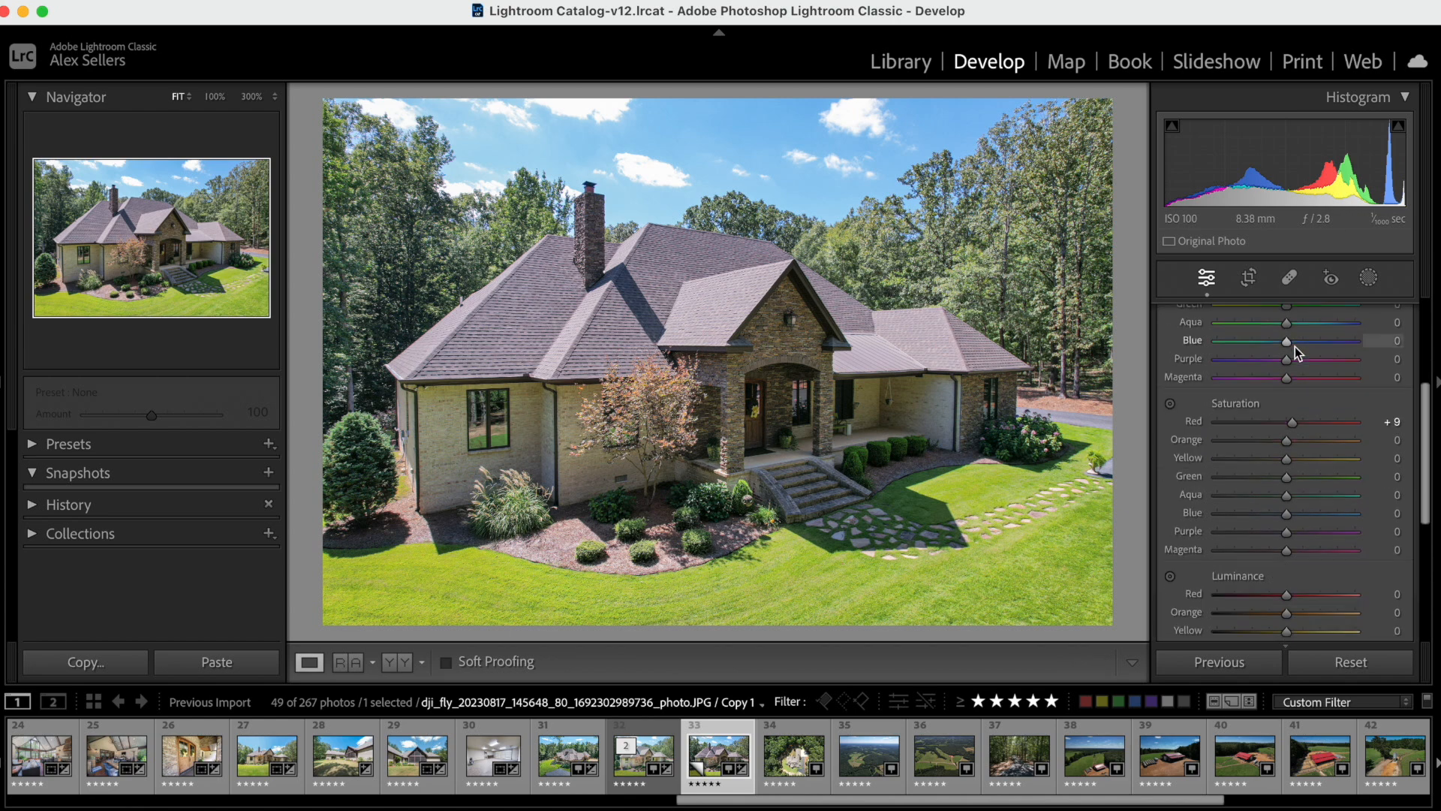
pyautogui.moveTo(1280, 529)
pyautogui.mouseDown()
pyautogui.moveTo(1223, 531)
pyautogui.moveTo(1340, 543)
pyautogui.moveTo(1255, 545)
pyautogui.moveTo(1256, 529)
pyautogui.mouseUp()
# Set the orange saturation to +7, try its hue at −100 before settling on +8, and set its luminance to −33.
pyautogui.scroll(3, 1336, 555)
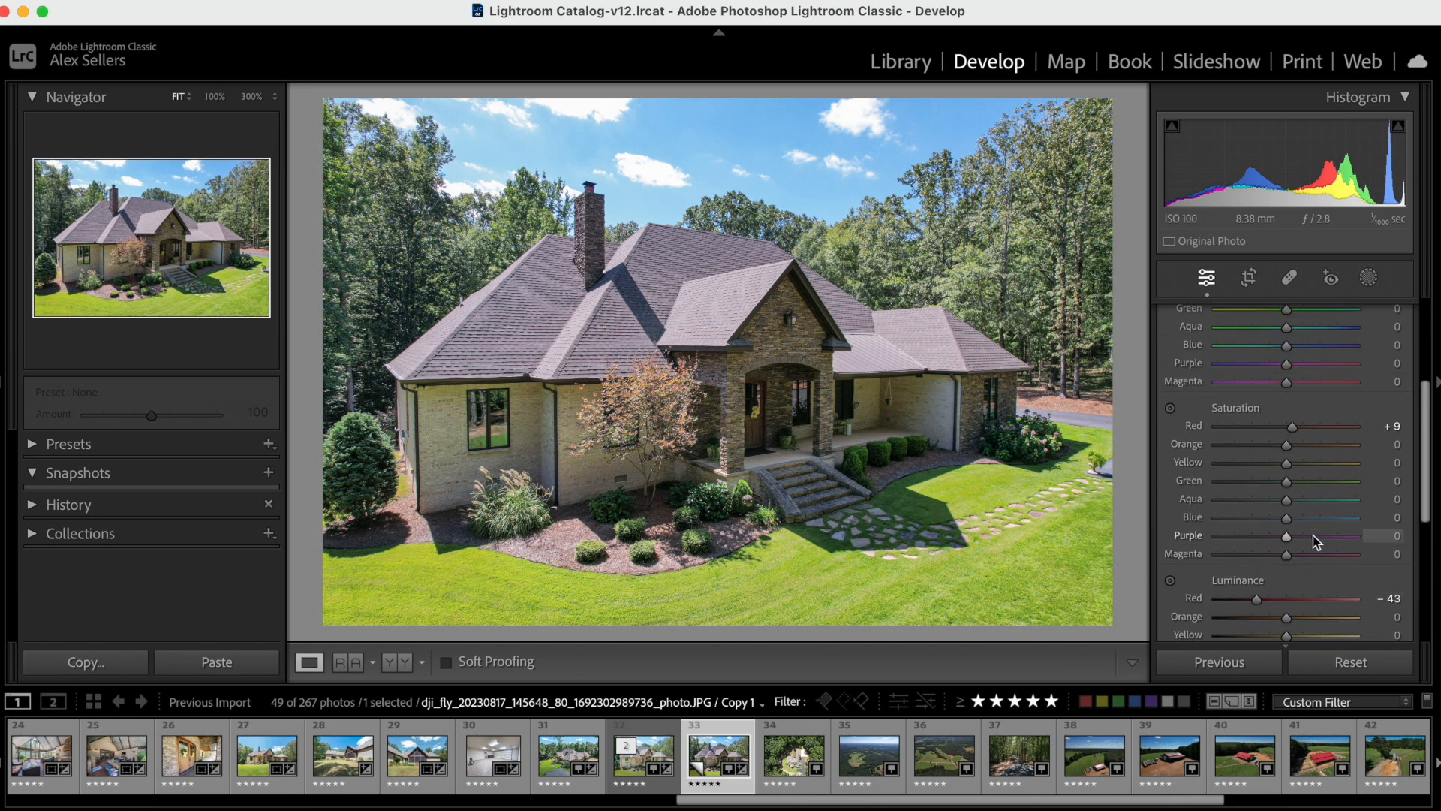
pyautogui.moveTo(1286, 447)
pyautogui.mouseDown()
pyautogui.moveTo(1351, 449)
pyautogui.moveTo(1192, 466)
pyautogui.moveTo(1416, 457)
pyautogui.moveTo(1260, 453)
pyautogui.moveTo(1290, 453)
pyautogui.mouseUp()
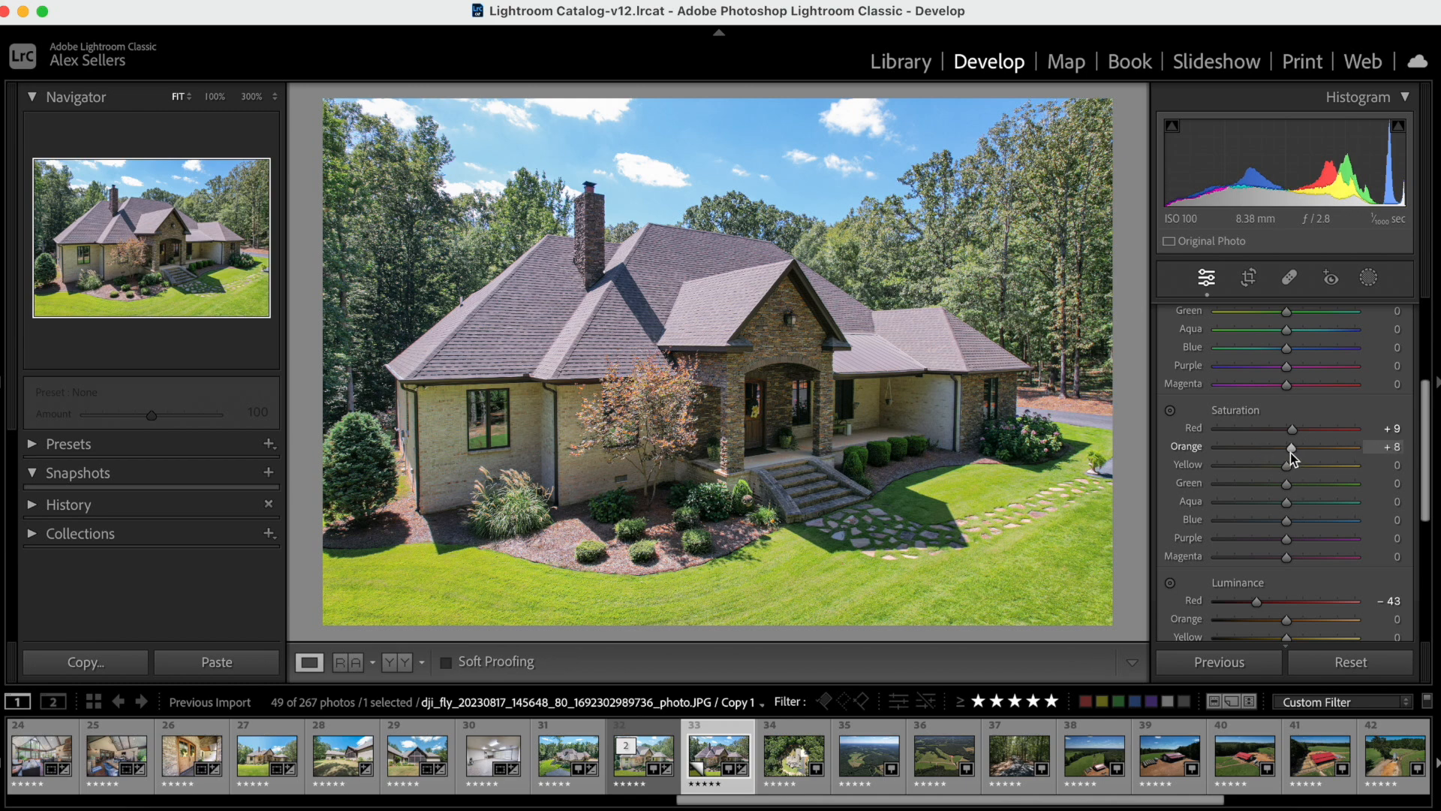
pyautogui.scroll(3, 1291, 453)
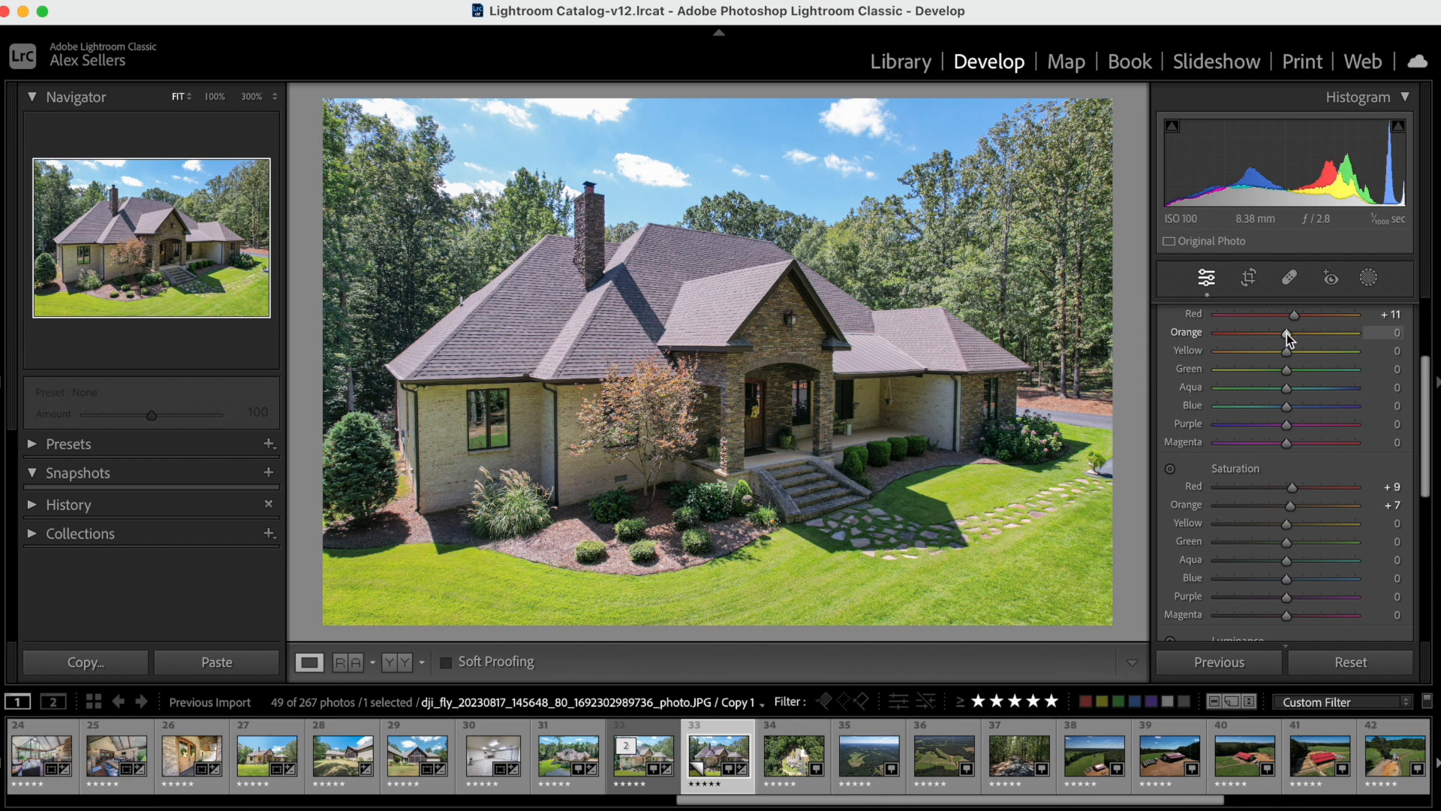
pyautogui.moveTo(1291, 333); pyautogui.dragTo(1217, 333)
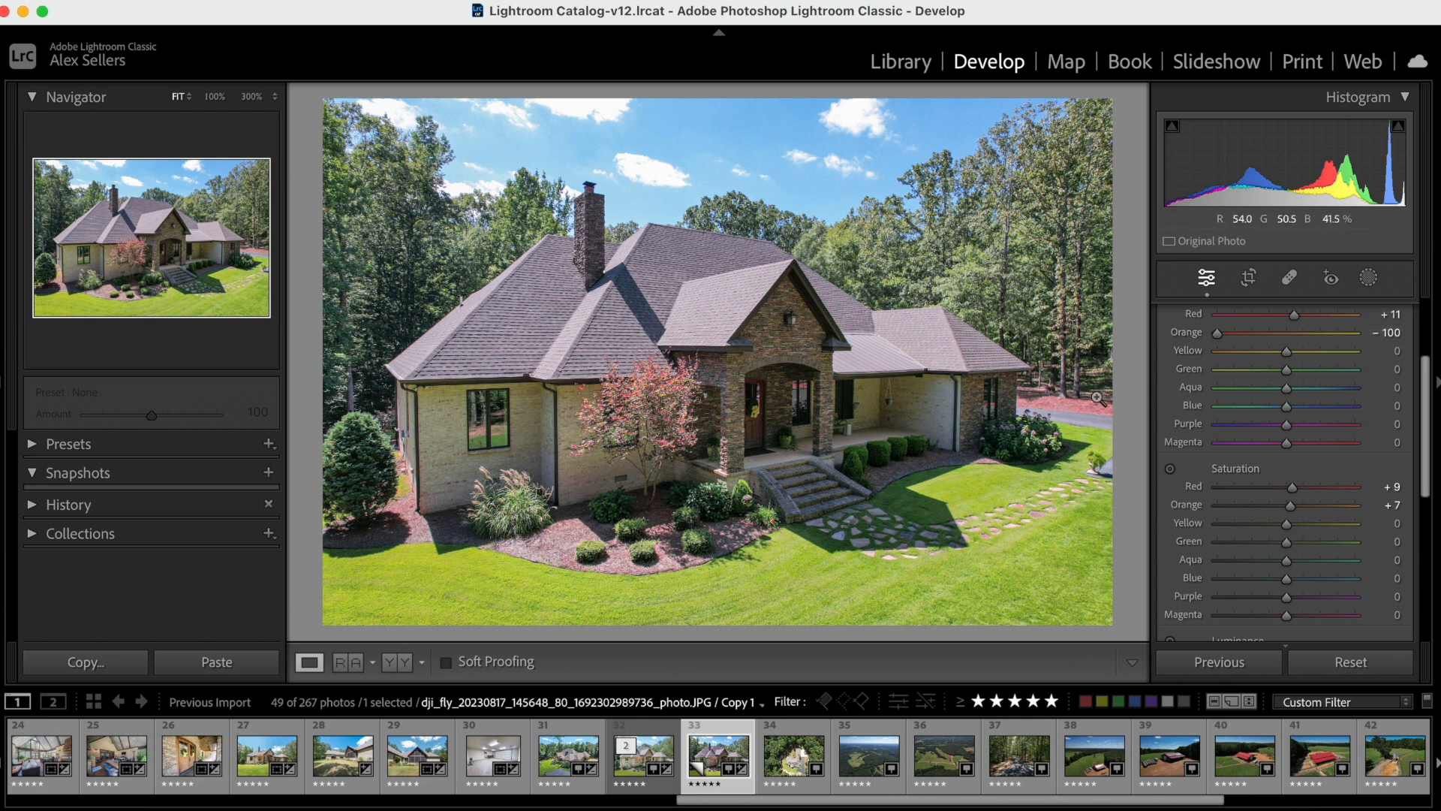
pyautogui.moveTo(1217, 333); pyautogui.dragTo(1291, 335)
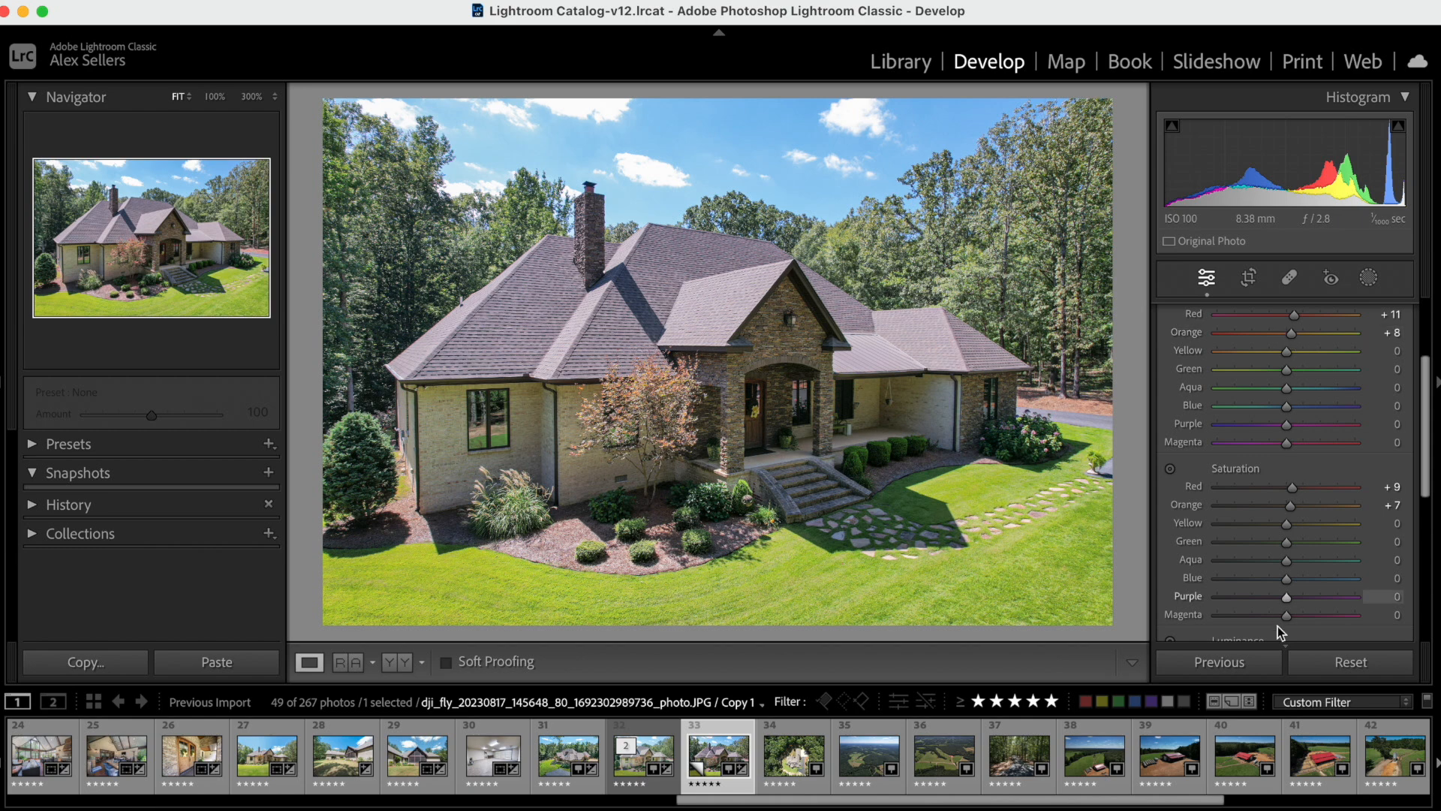
pyautogui.scroll(-3, 1300, 585)
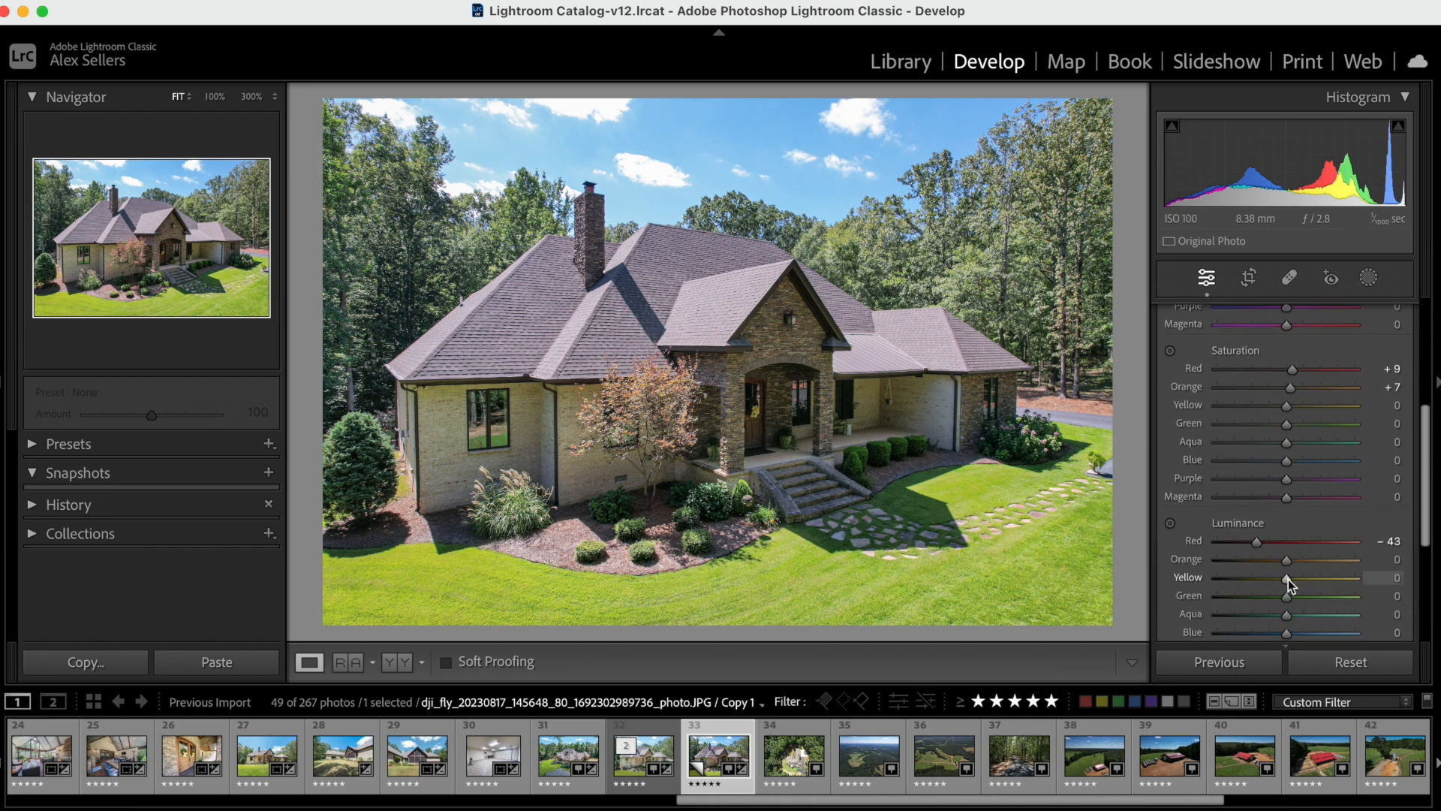
pyautogui.moveTo(1286, 566)
pyautogui.mouseDown()
pyautogui.moveTo(1236, 566)
pyautogui.moveTo(1286, 569)
pyautogui.moveTo(1267, 570)
pyautogui.mouseUp()
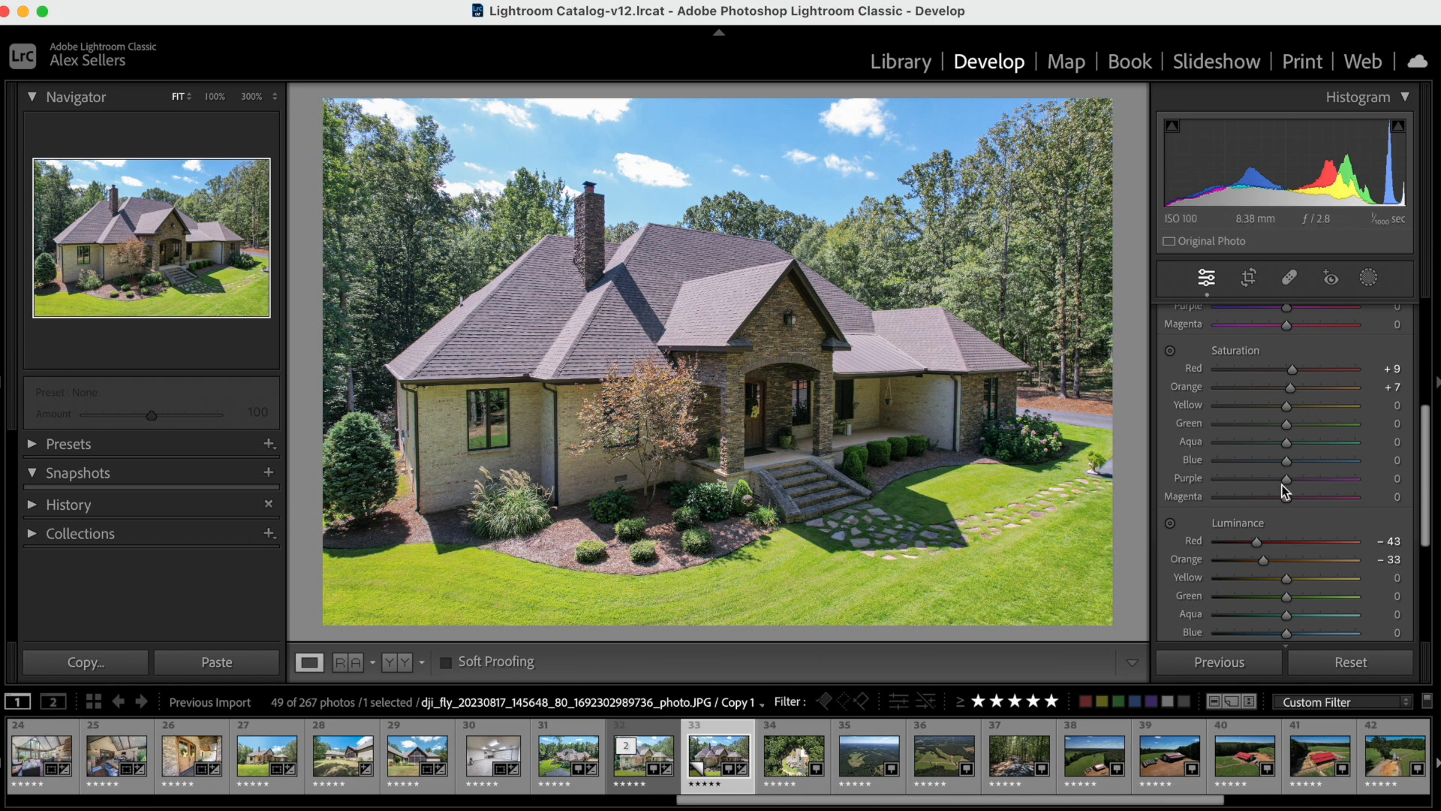
# Set the yellow saturation to −10, yellow hue to −7 and yellow luminance to +5.
pyautogui.moveTo(1287, 406); pyautogui.dragTo(1348, 405)
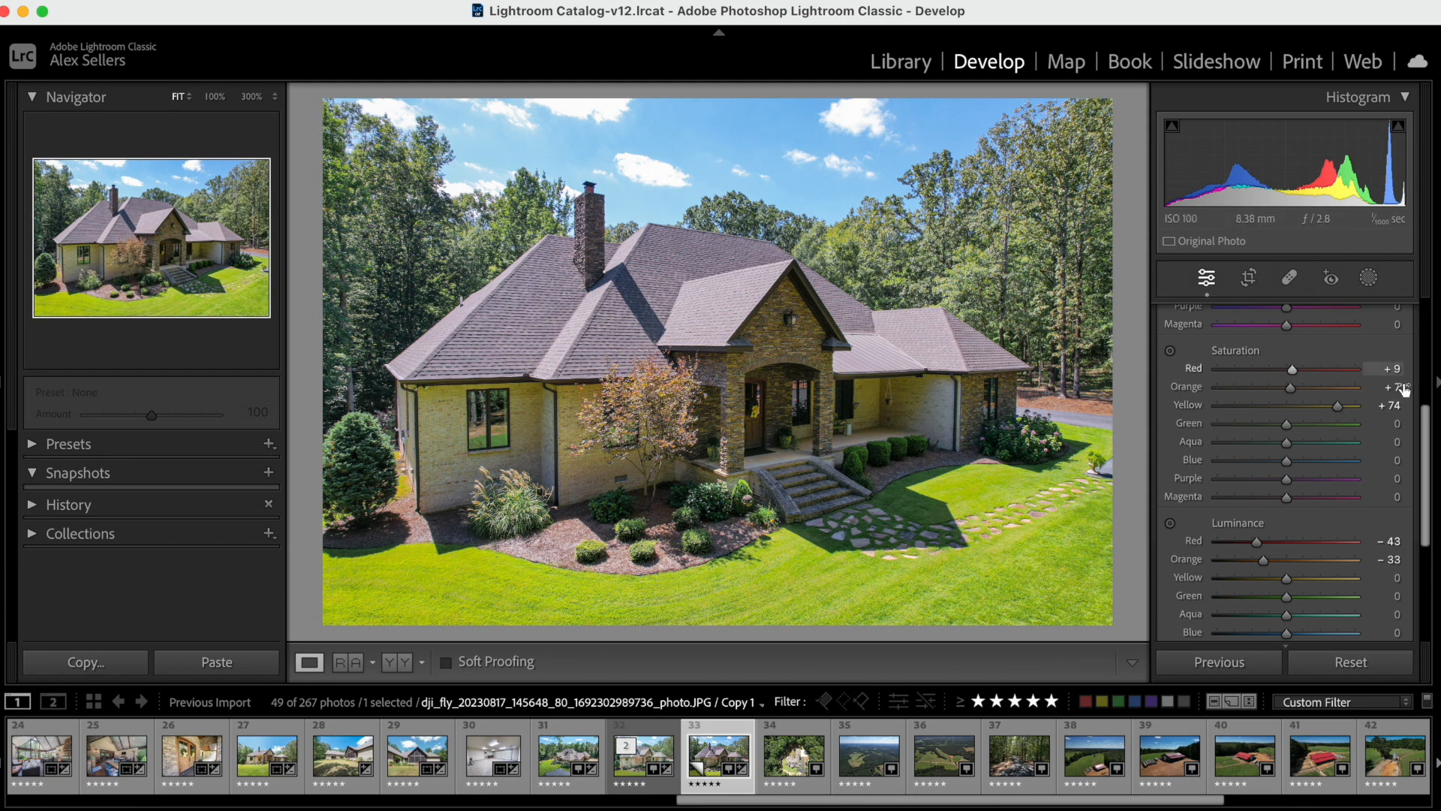
pyautogui.moveTo(1318, 408); pyautogui.dragTo(1273, 412)
pyautogui.scroll(5, 1273, 412)
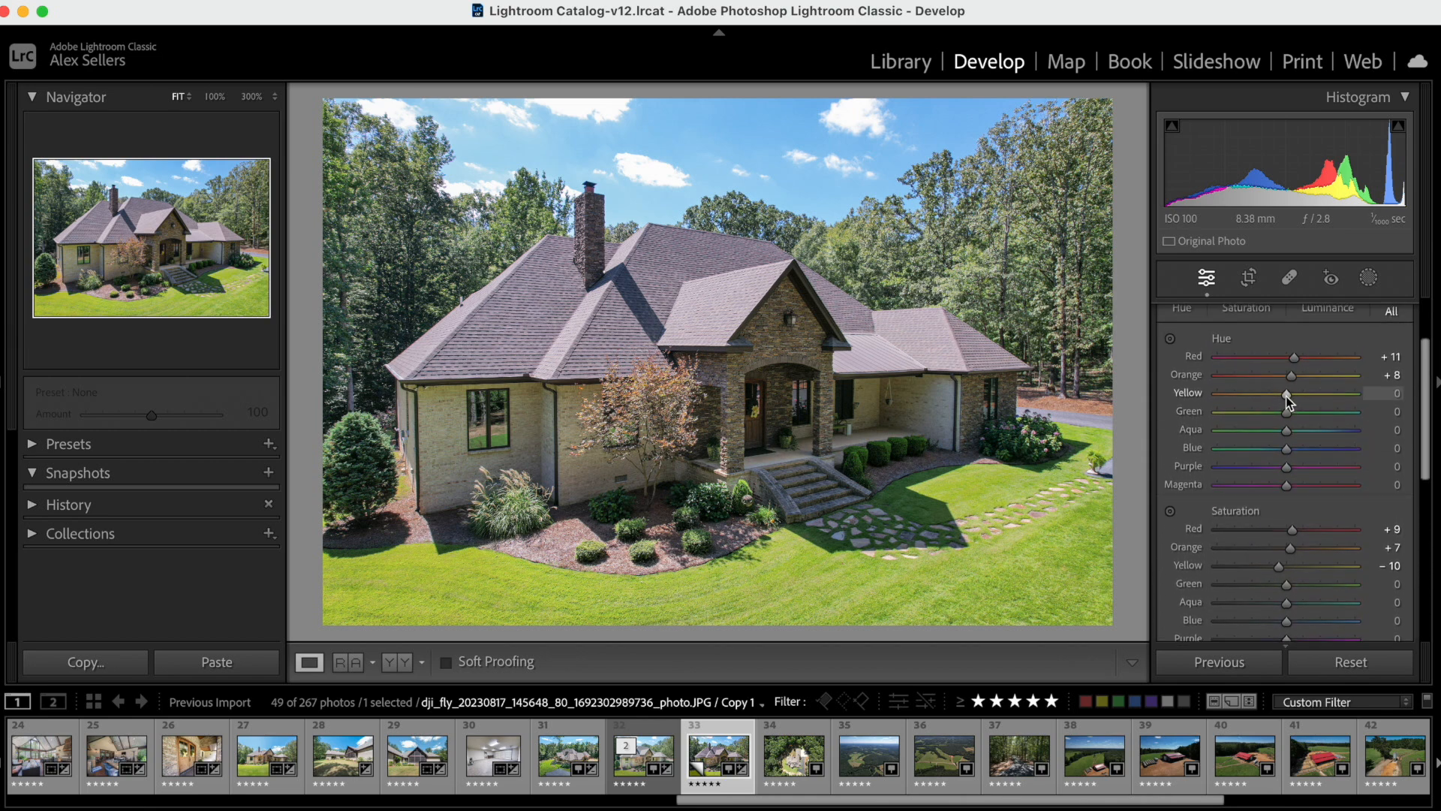
pyautogui.moveTo(1282, 396)
pyautogui.mouseDown()
pyautogui.moveTo(1225, 399)
pyautogui.moveTo(1363, 400)
pyautogui.moveTo(1268, 404)
pyautogui.moveTo(1282, 403)
pyautogui.mouseUp()
pyautogui.scroll(-5, 1317, 475)
pyautogui.moveTo(1287, 563)
pyautogui.mouseDown()
pyautogui.moveTo(1336, 566)
pyautogui.moveTo(1249, 570)
pyautogui.moveTo(1322, 565)
pyautogui.moveTo(1291, 569)
pyautogui.mouseUp()
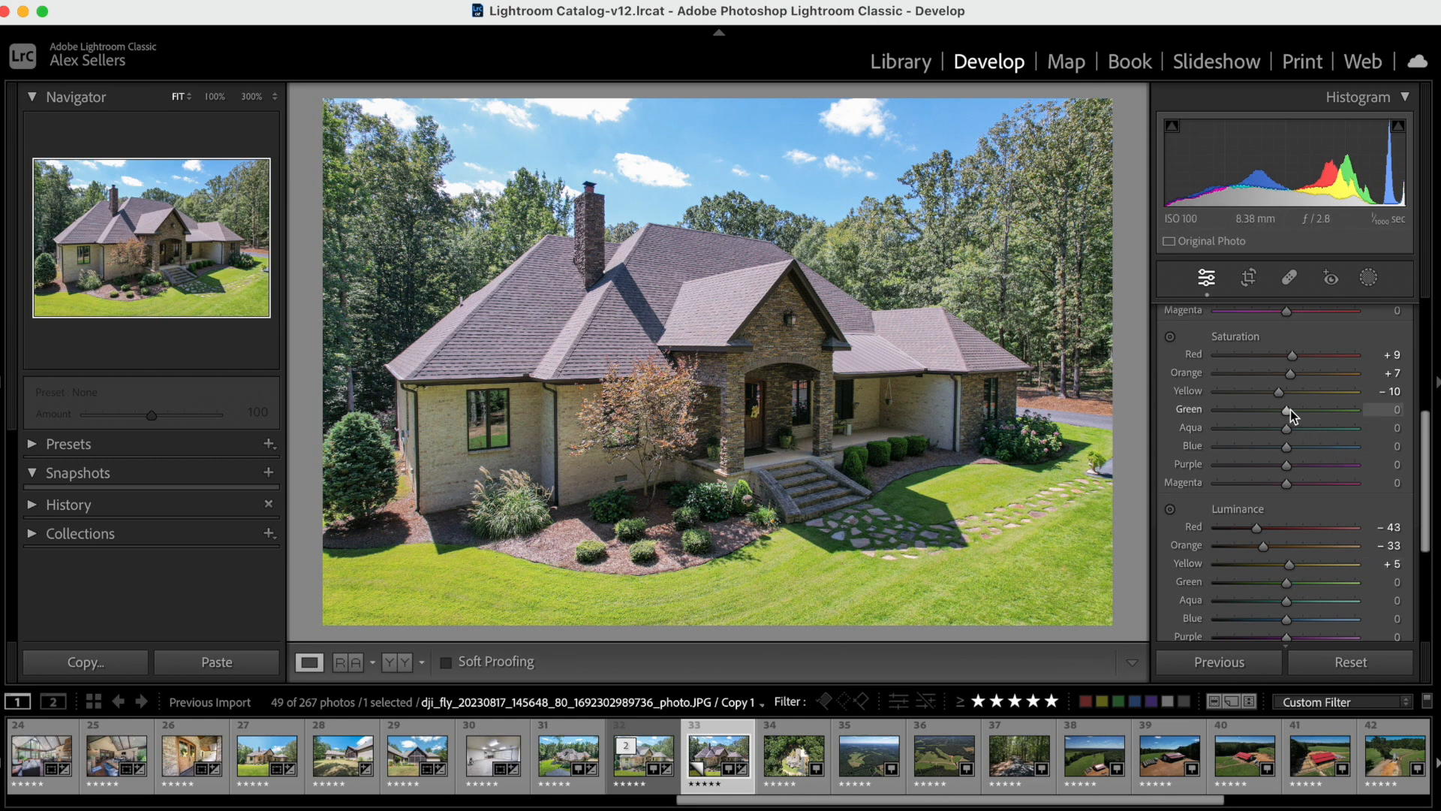
# Set the green saturation to +4, green luminance to −39 and green hue to +4.
pyautogui.moveTo(1288, 409)
pyautogui.mouseDown()
pyautogui.moveTo(1332, 409)
pyautogui.moveTo(1257, 410)
pyautogui.moveTo(1304, 412)
pyautogui.moveTo(1277, 414)
pyautogui.moveTo(1292, 417)
pyautogui.mouseUp()
pyautogui.moveTo(1287, 582); pyautogui.dragTo(1258, 588)
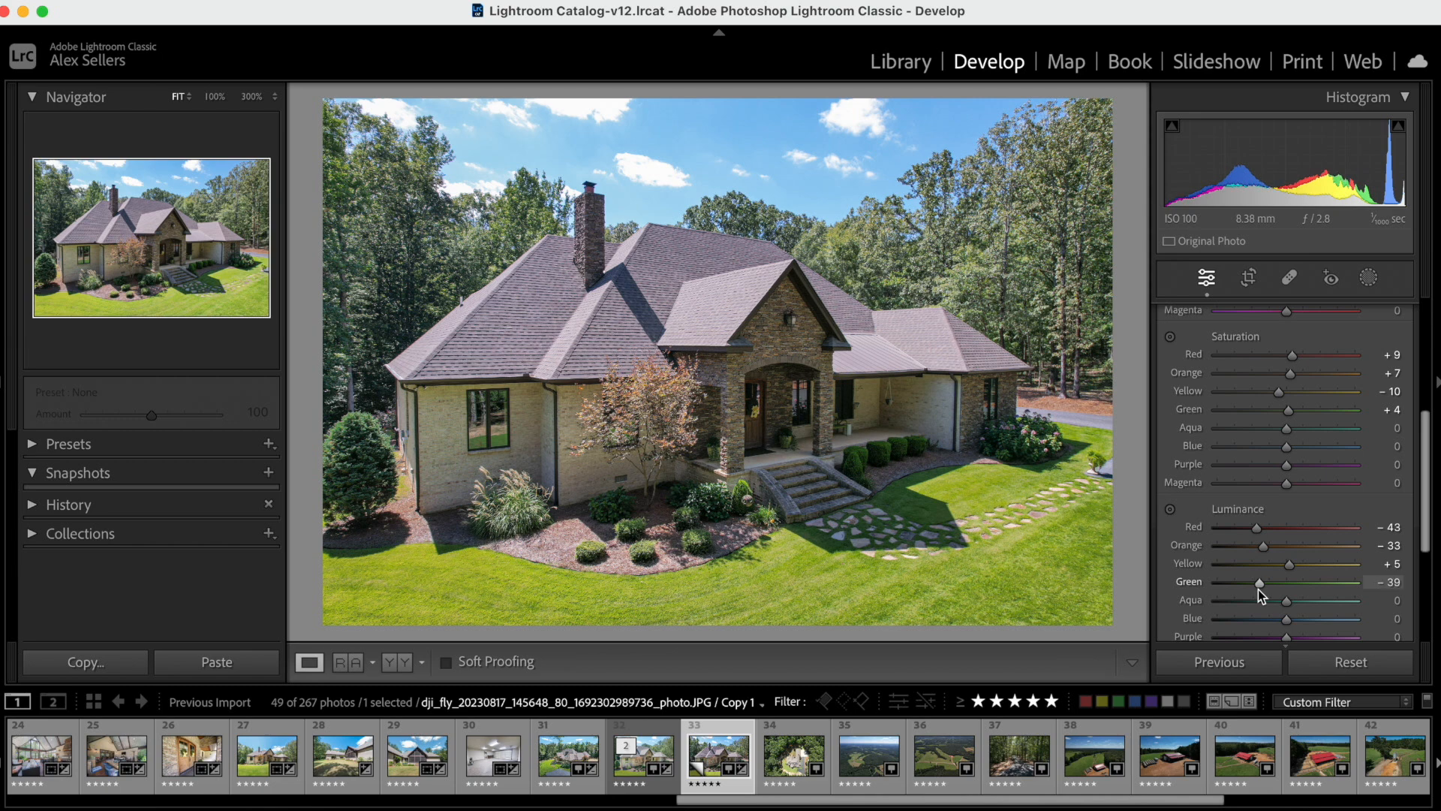
pyautogui.scroll(1, 1258, 589)
pyautogui.scroll(5, 1269, 556)
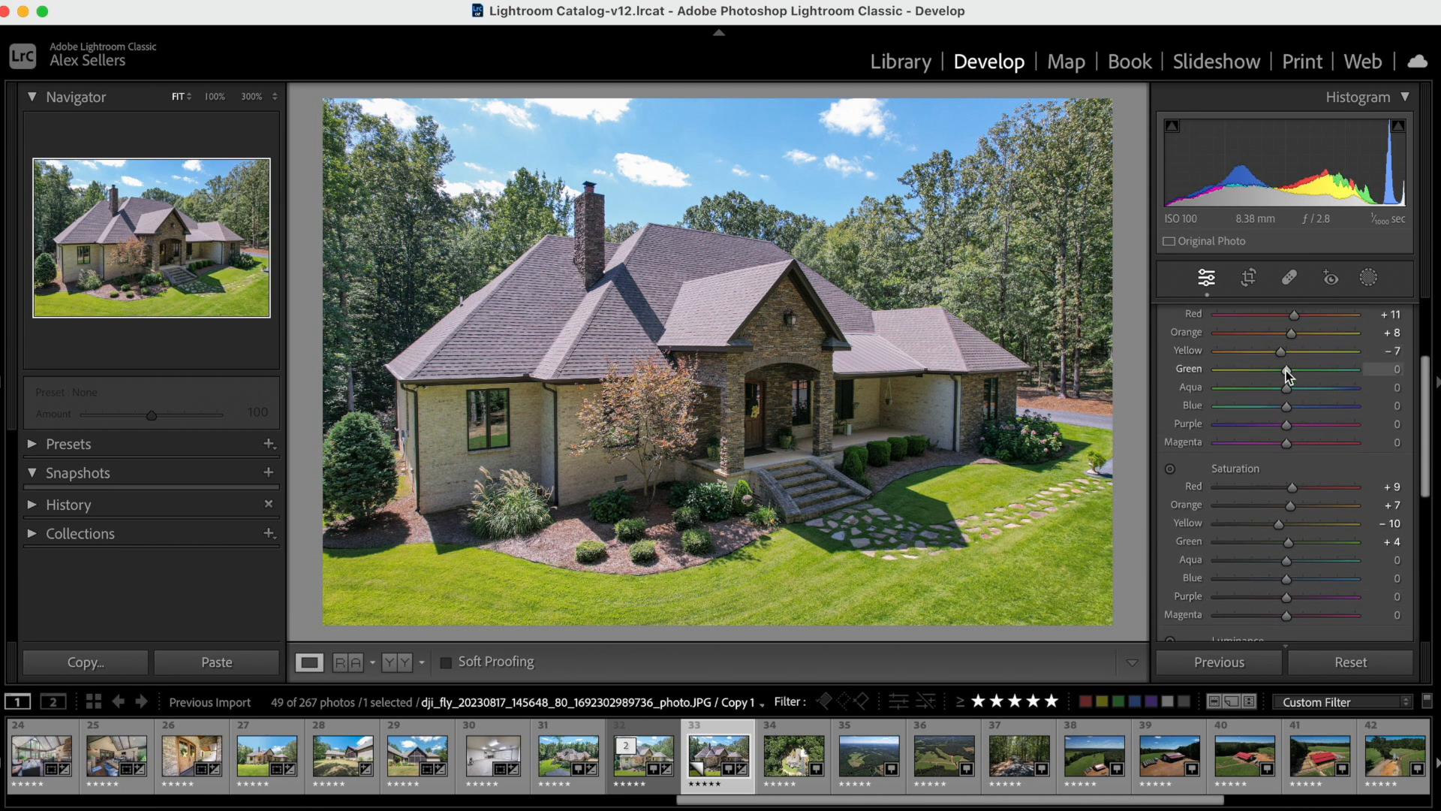
pyautogui.moveTo(1277, 376)
pyautogui.mouseDown()
pyautogui.moveTo(1259, 377)
pyautogui.moveTo(1300, 377)
pyautogui.moveTo(1266, 385)
pyautogui.moveTo(1288, 391)
pyautogui.mouseUp()
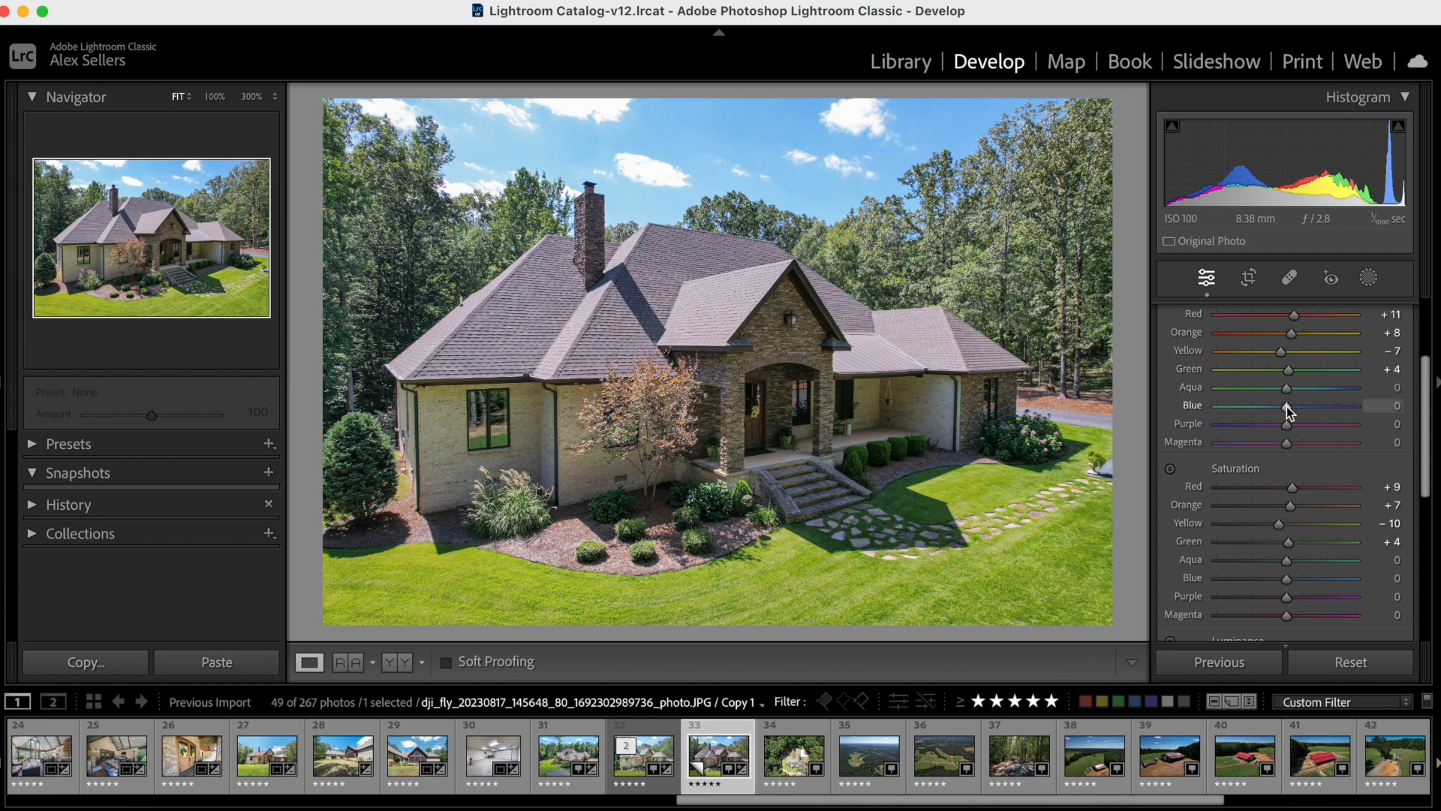
# Set the aqua saturation to −4, the blue saturation to +7 and the blue hue to −4.
pyautogui.moveTo(1288, 563); pyautogui.dragTo(1291, 593)
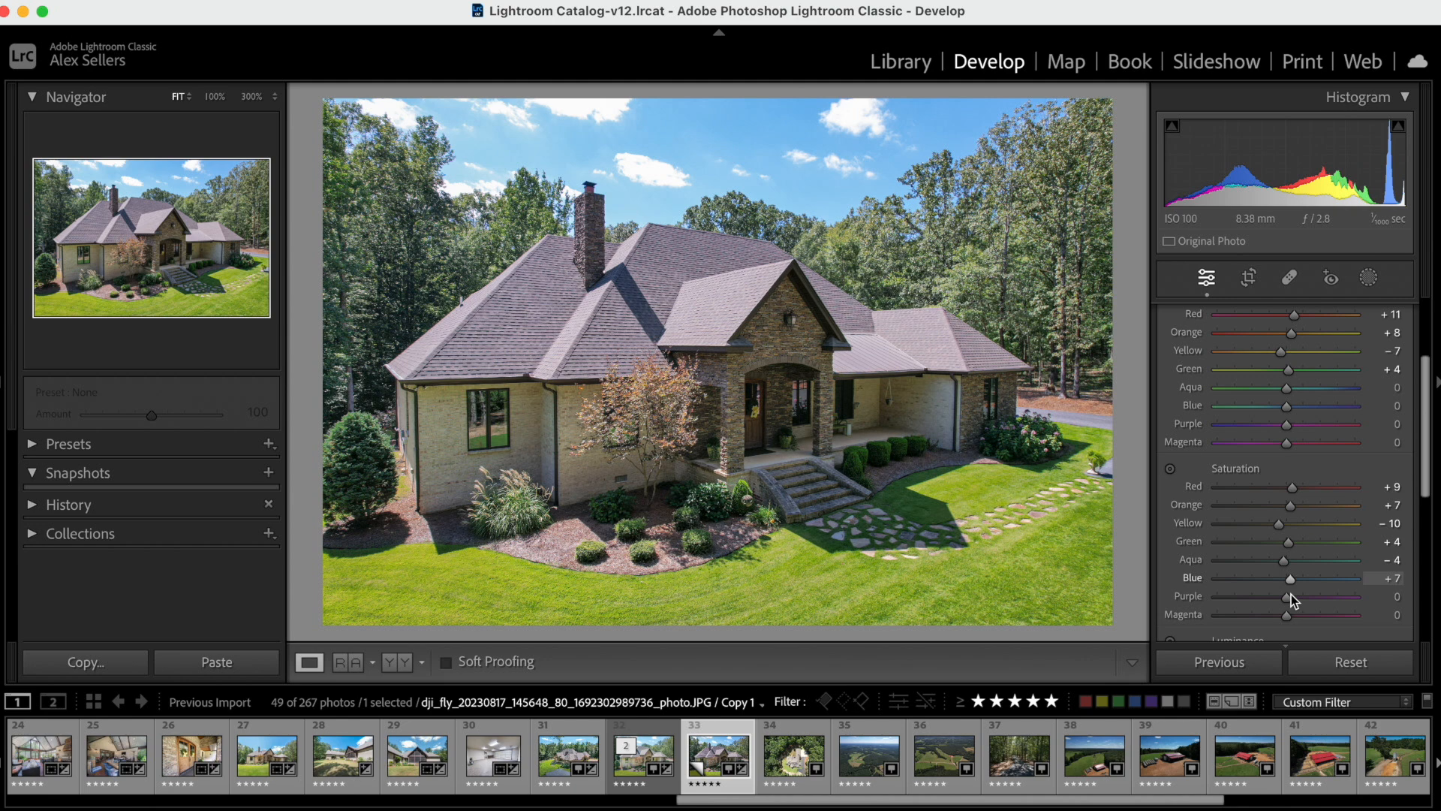
pyautogui.moveTo(1286, 406)
pyautogui.mouseDown()
pyautogui.moveTo(1305, 408)
pyautogui.moveTo(1282, 412)
pyautogui.mouseUp()
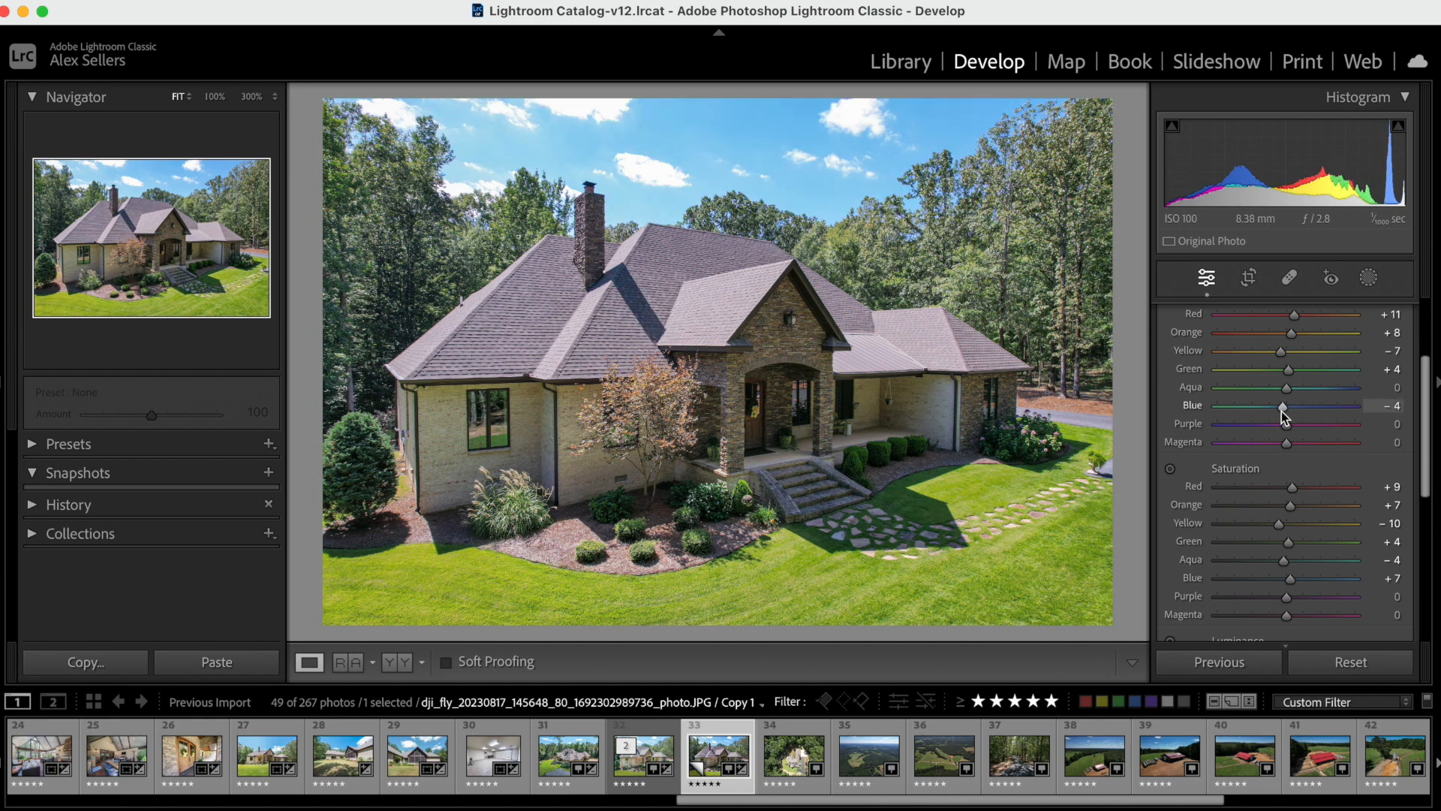
# Set purple and magenta saturation to −55 each, purple luminance to −16 and magenta luminance to −19.
pyautogui.scroll(-3, 1322, 523)
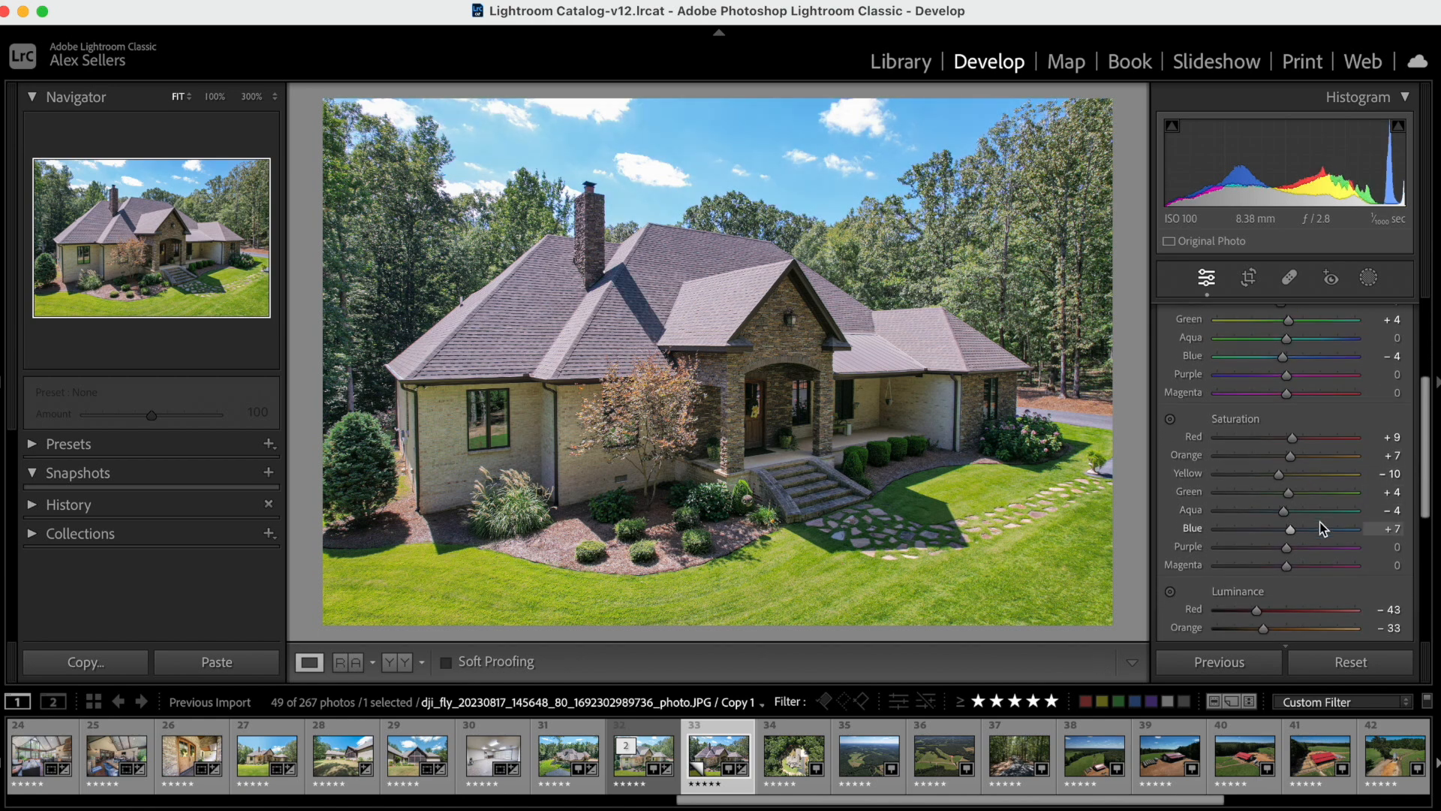
pyautogui.scroll(-8, 1297, 570)
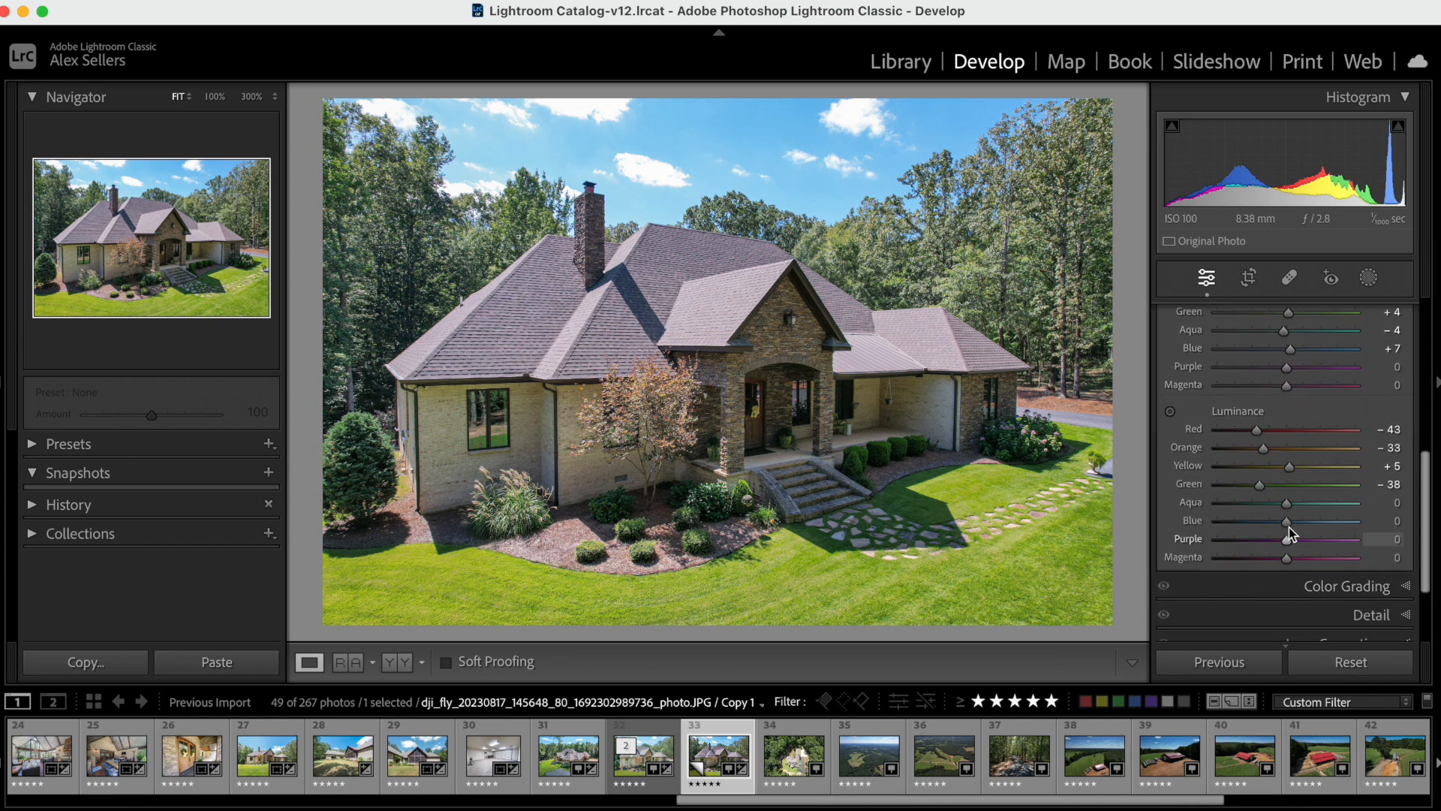
pyautogui.scroll(7, 1290, 518)
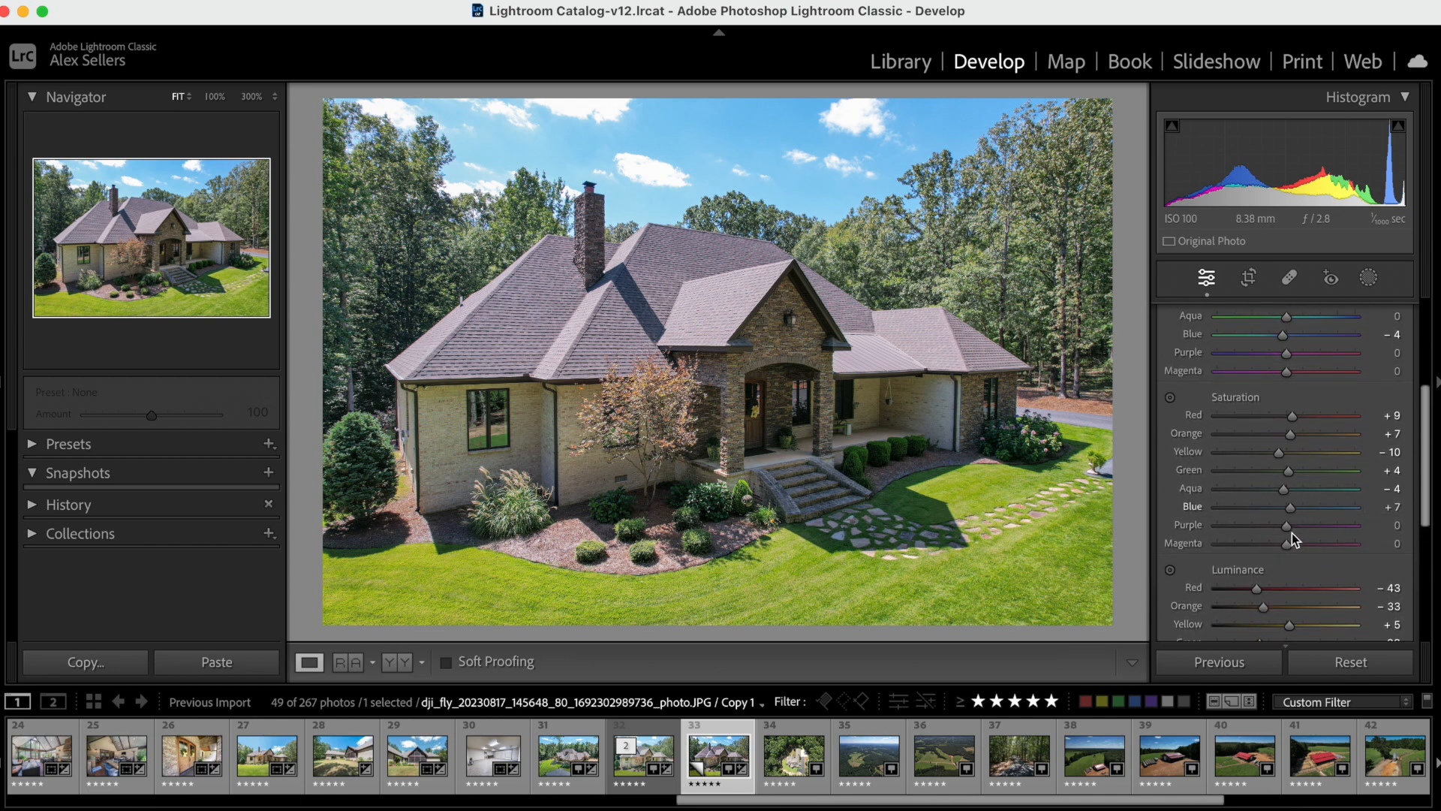
pyautogui.moveTo(1288, 529); pyautogui.dragTo(1273, 594)
pyautogui.scroll(-3, 1272, 559)
pyautogui.scroll(-1, 1273, 565)
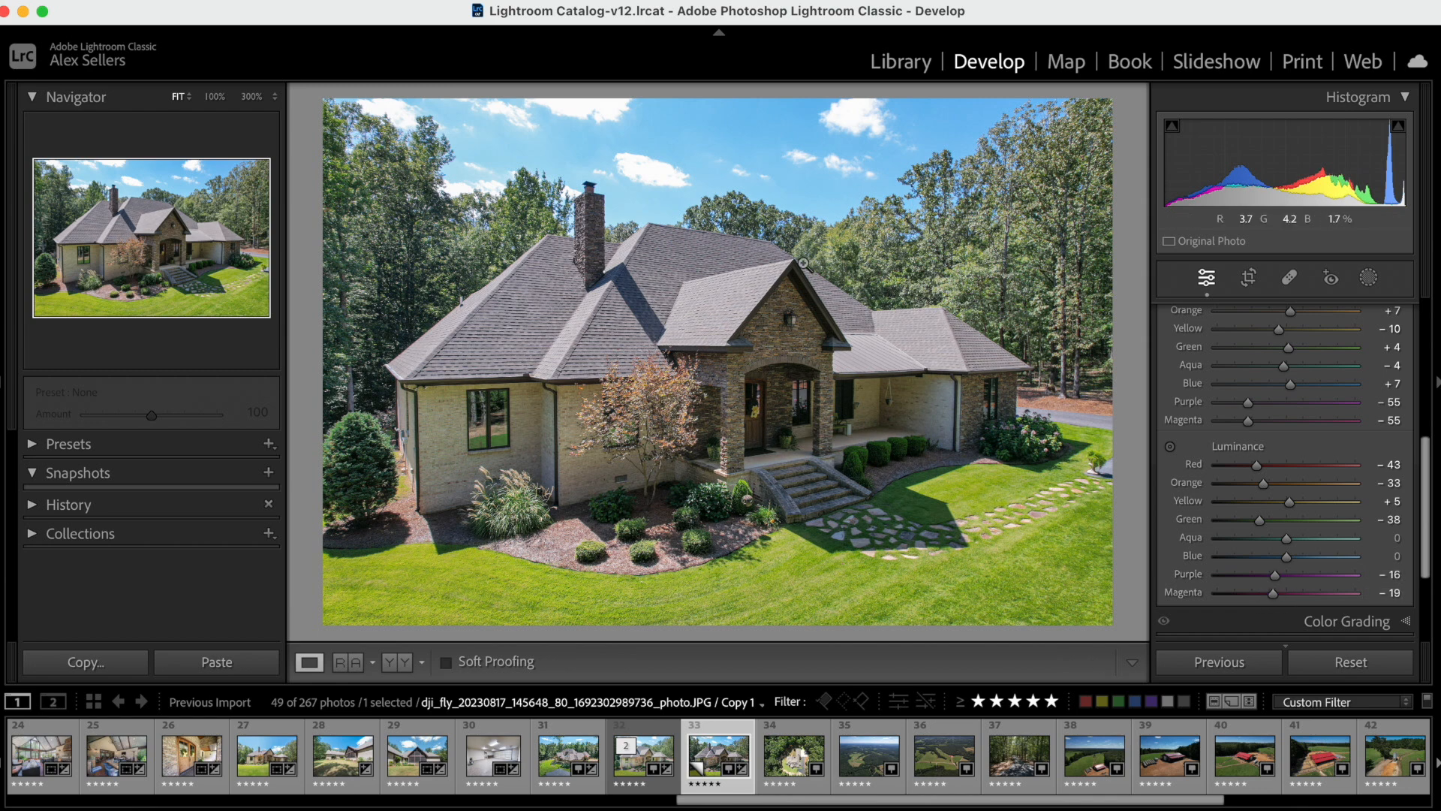
# Compare the photo with the HSL adjustments switched off and on, leaving them enabled, and collapse the HSL settings.
pyautogui.scroll(8, 1347, 374)
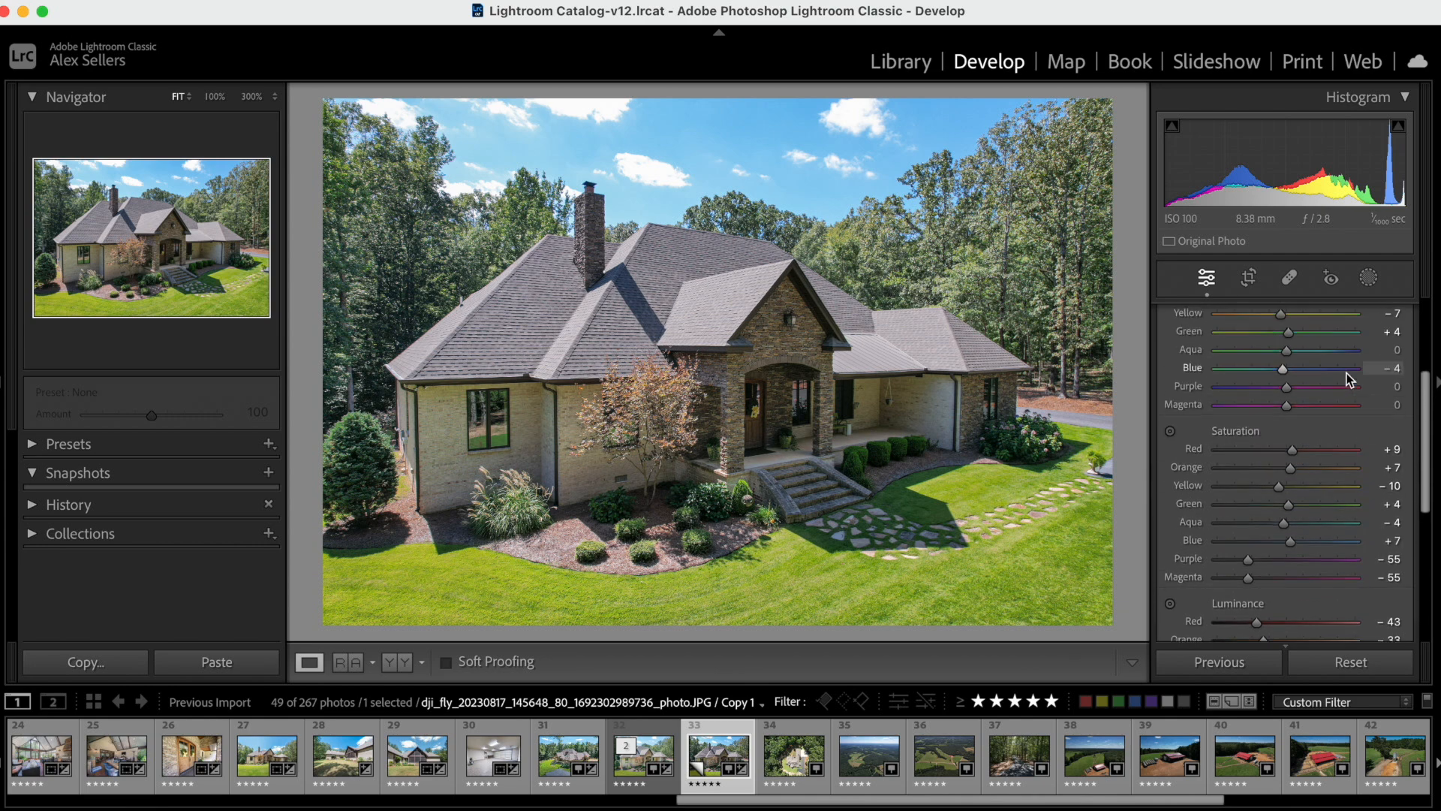
pyautogui.scroll(2, 1346, 373)
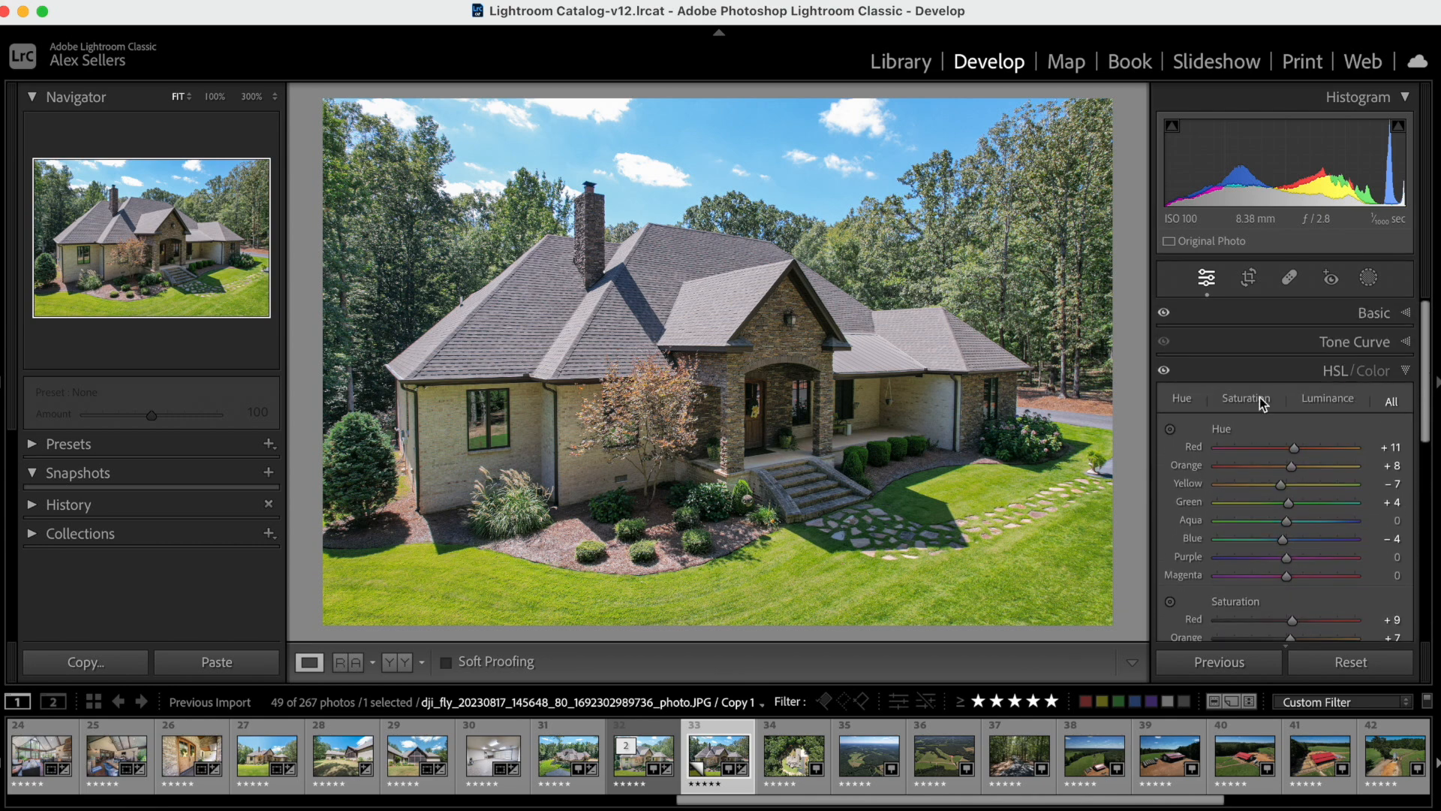
pyautogui.click(1163, 373)
pyautogui.click(1163, 373)
pyautogui.click(1163, 373)
pyautogui.click(1300, 371)
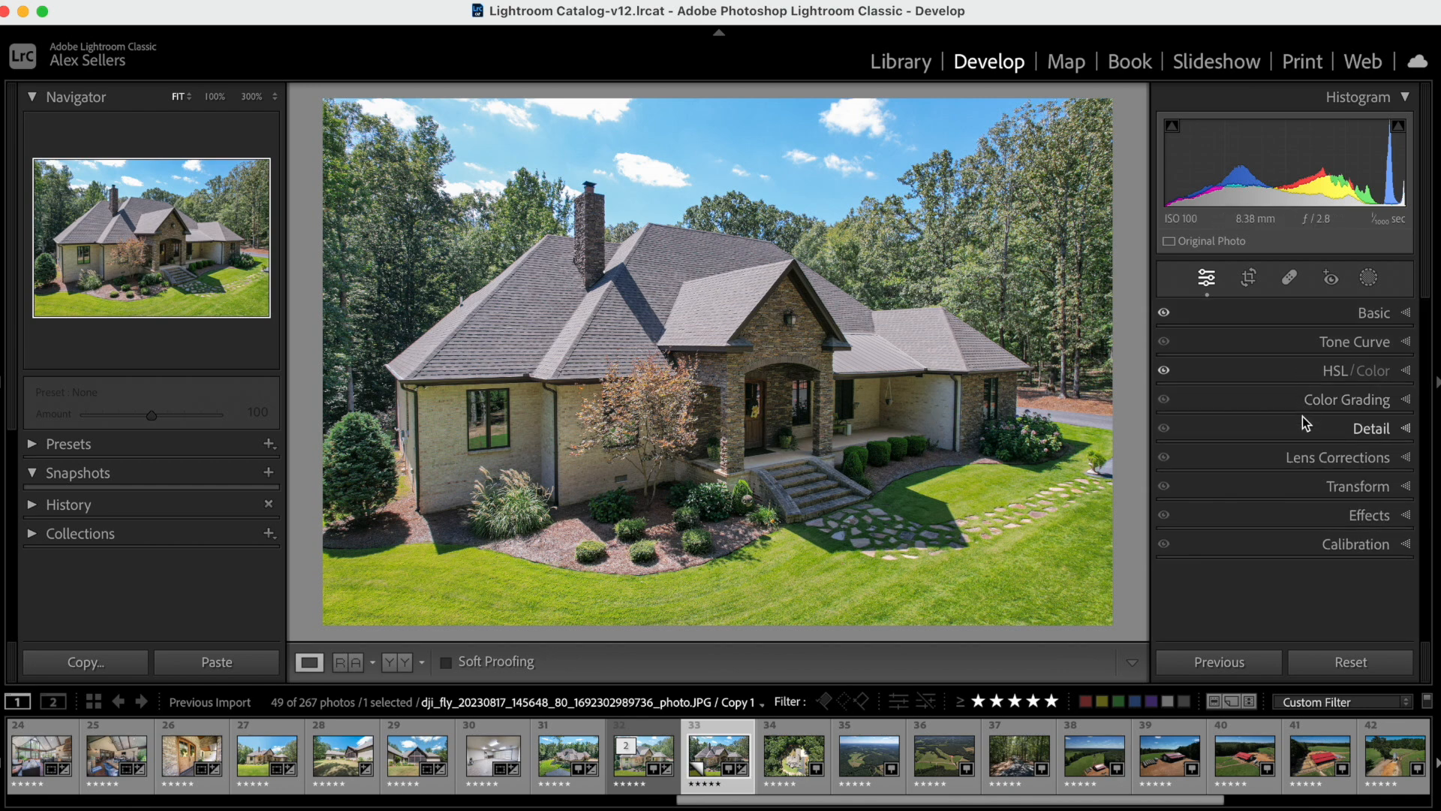
# Set the sharpening amount to 79 and its masking to 26.
pyautogui.click(1303, 425)
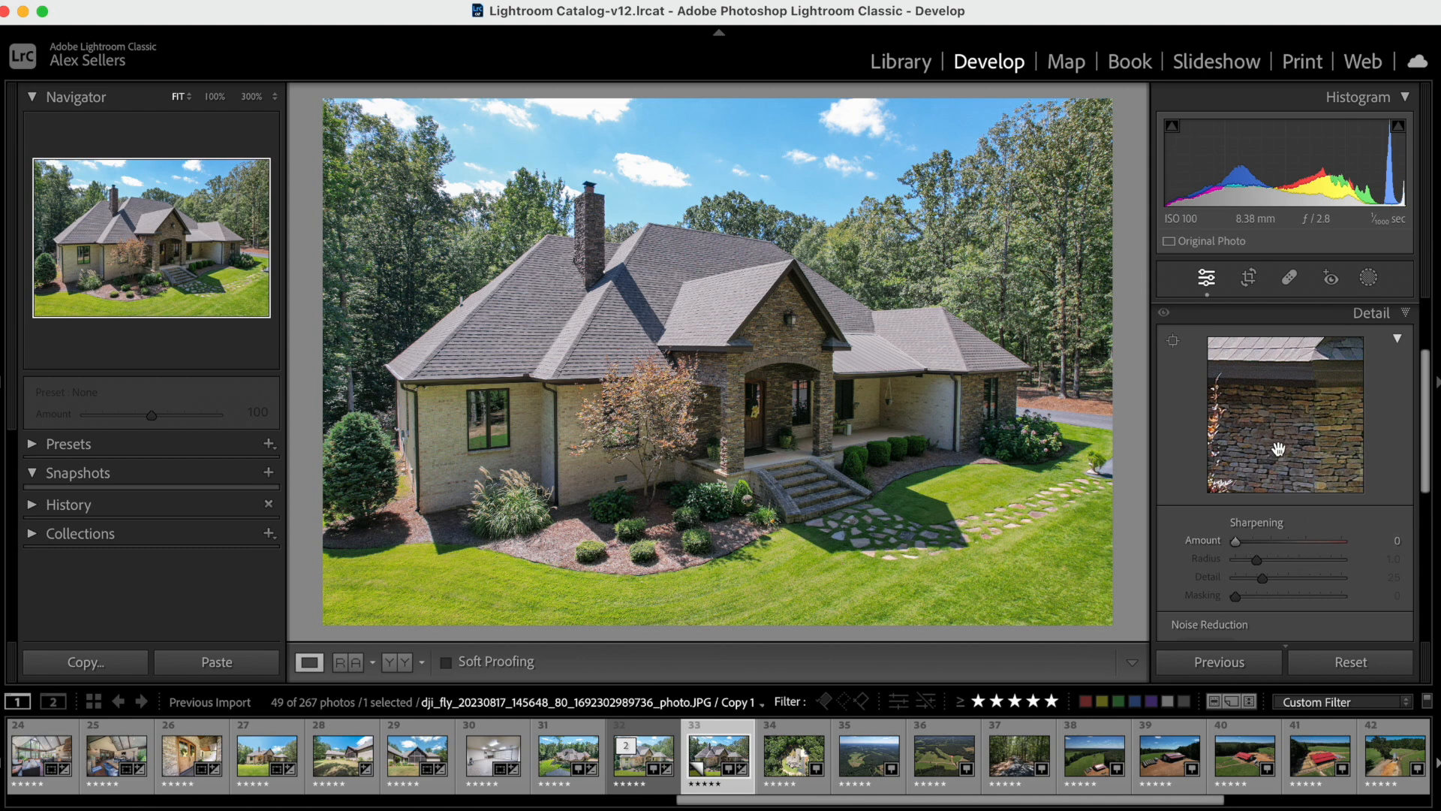
pyautogui.moveTo(1237, 541); pyautogui.dragTo(1294, 552)
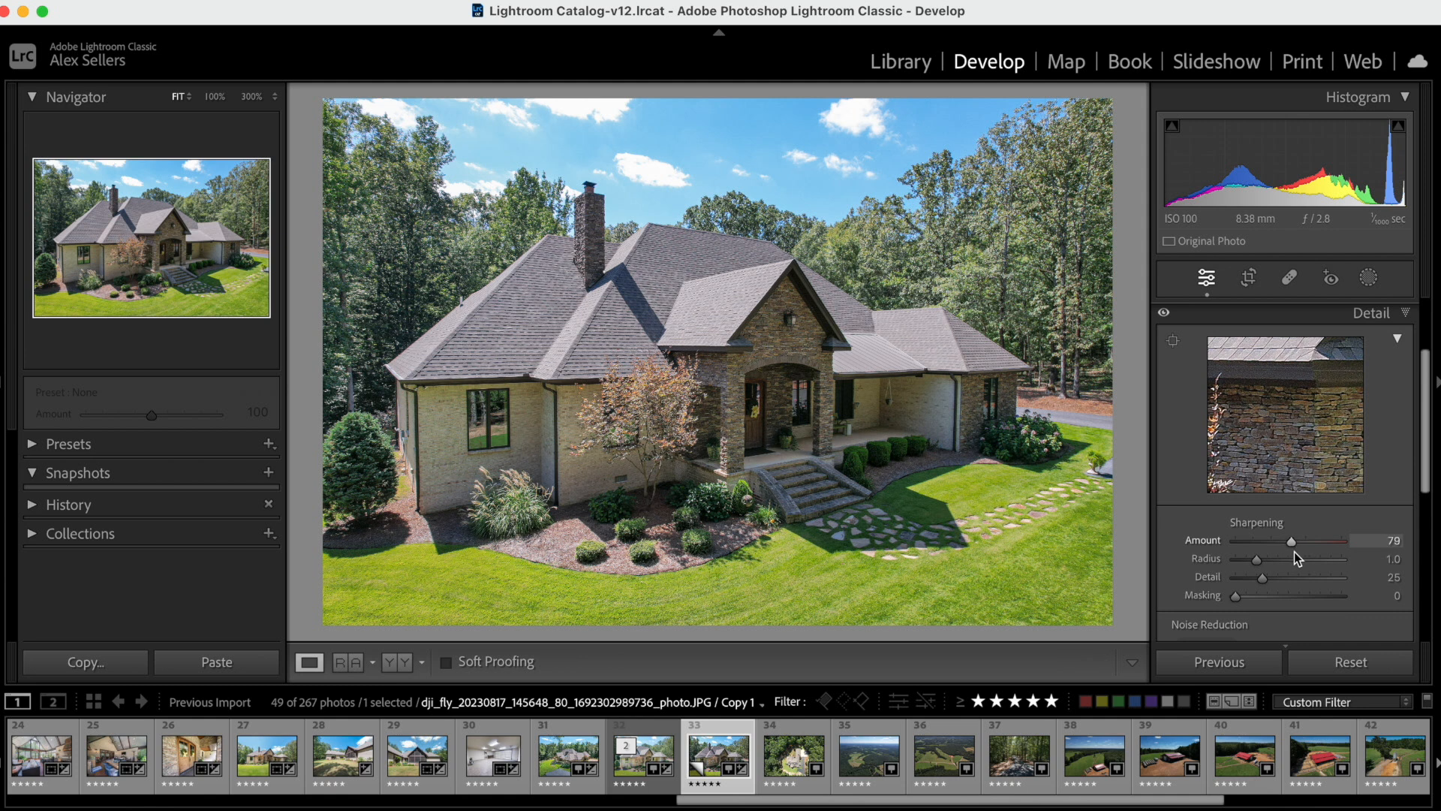
pyautogui.moveTo(1232, 596); pyautogui.dragTo(1259, 596)
# Set manual noise reduction to luminance 26 and color 26.
pyautogui.scroll(-2, 1258, 596)
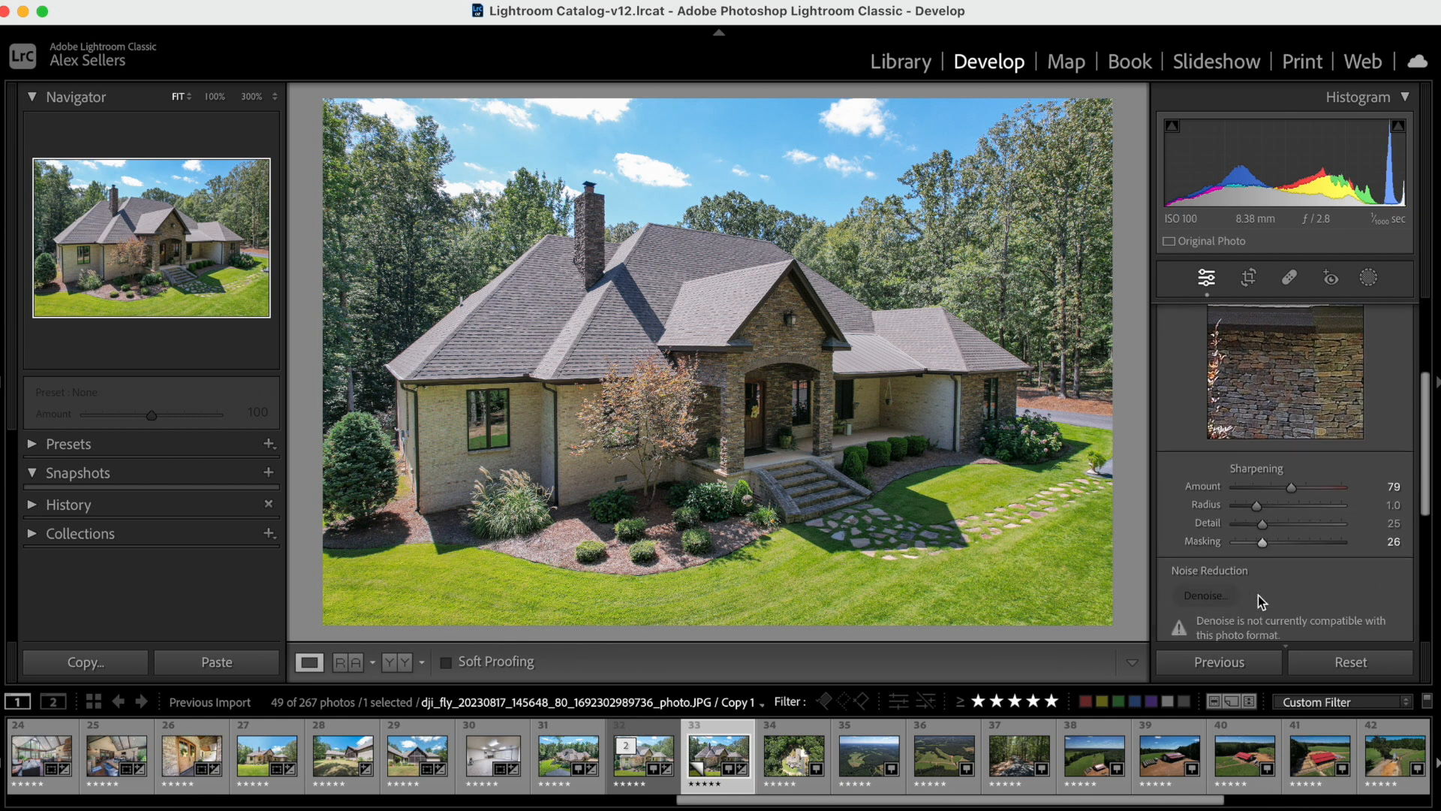
pyautogui.scroll(-2, 1258, 596)
pyautogui.click(1263, 595)
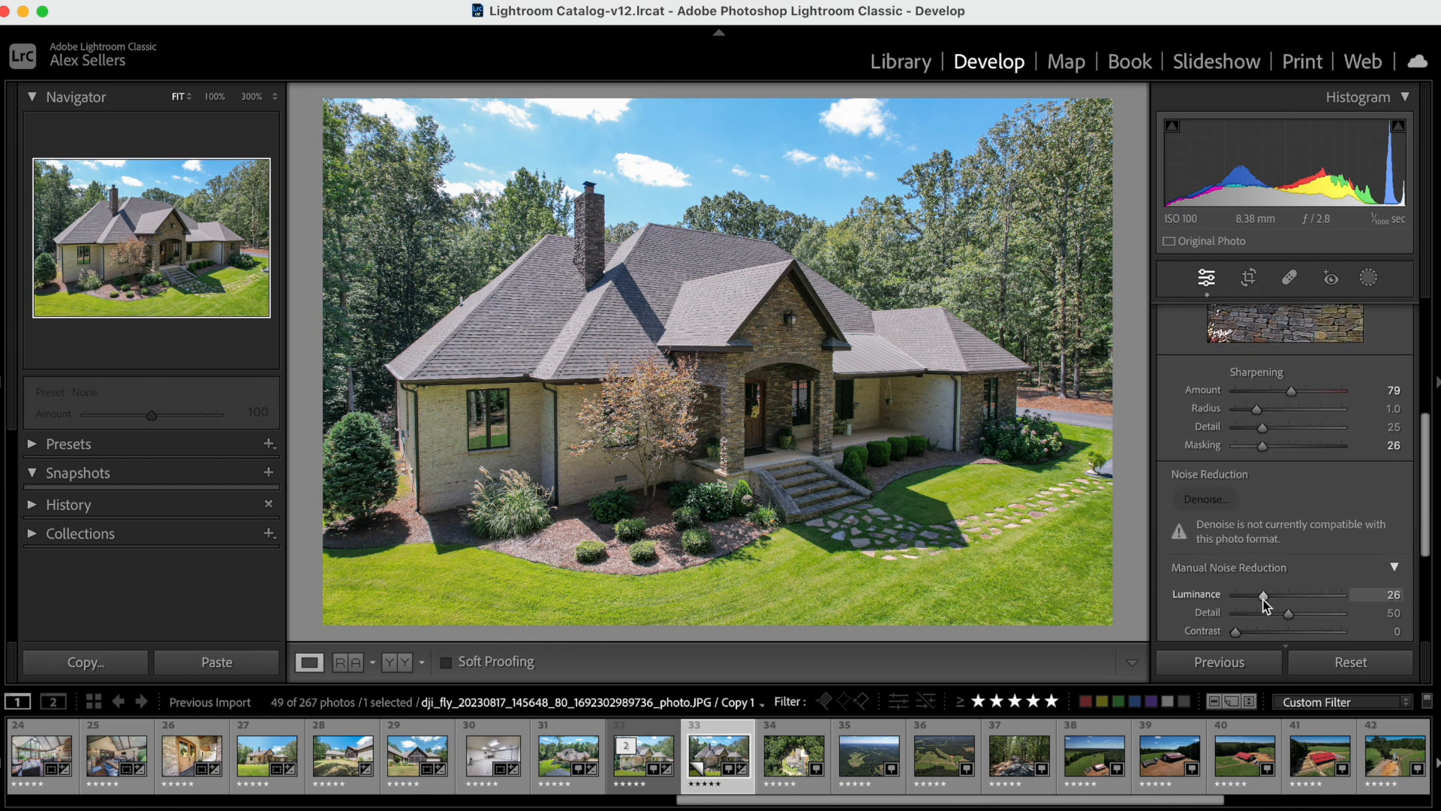
pyautogui.scroll(-2, 1264, 599)
pyautogui.click(1263, 567)
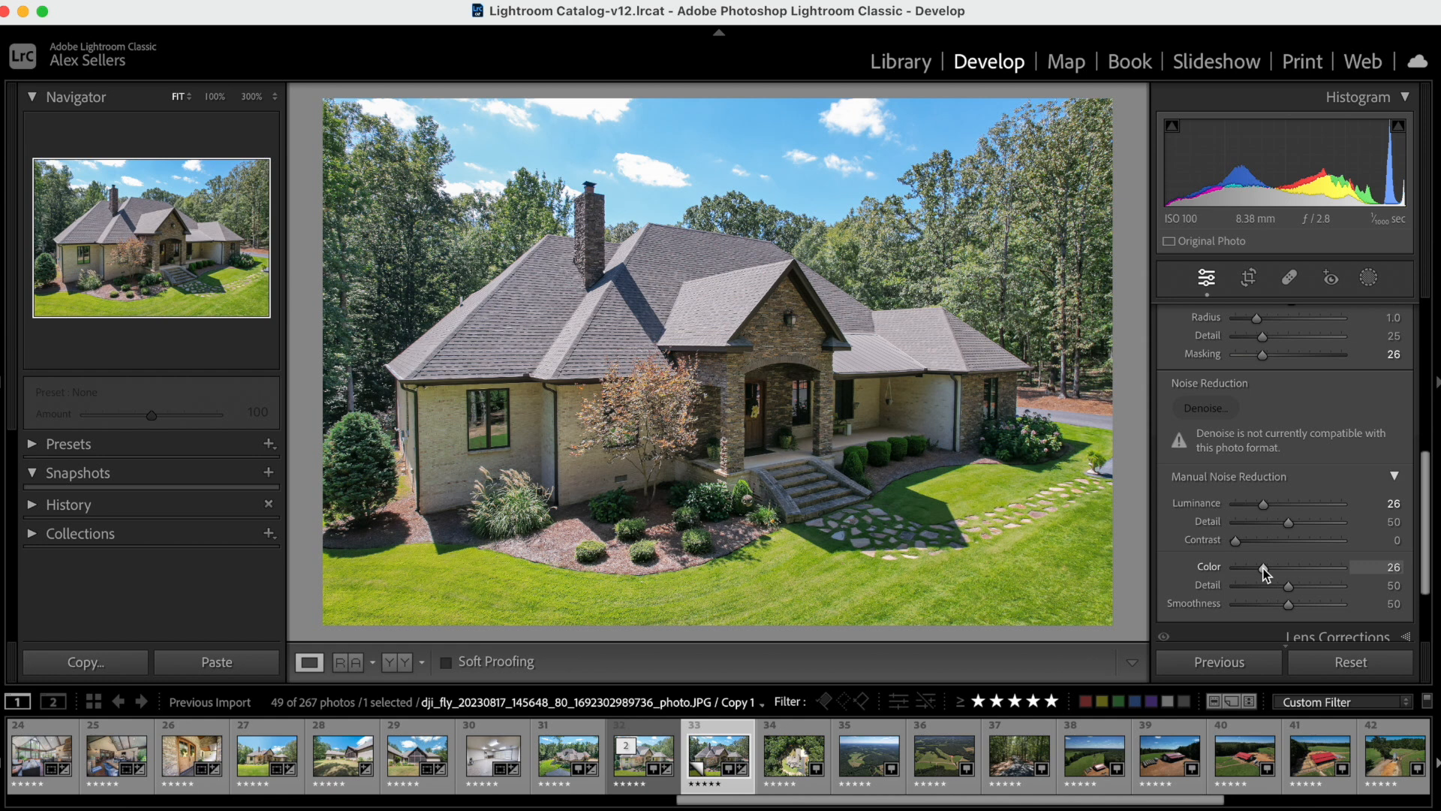
# Enable Remove Chromatic Aberration and profile corrections for the lens, and collapse the lens correction settings.
pyautogui.scroll(-3, 1266, 573)
pyautogui.click(1296, 537)
pyautogui.click(1249, 371)
pyautogui.click(1239, 387)
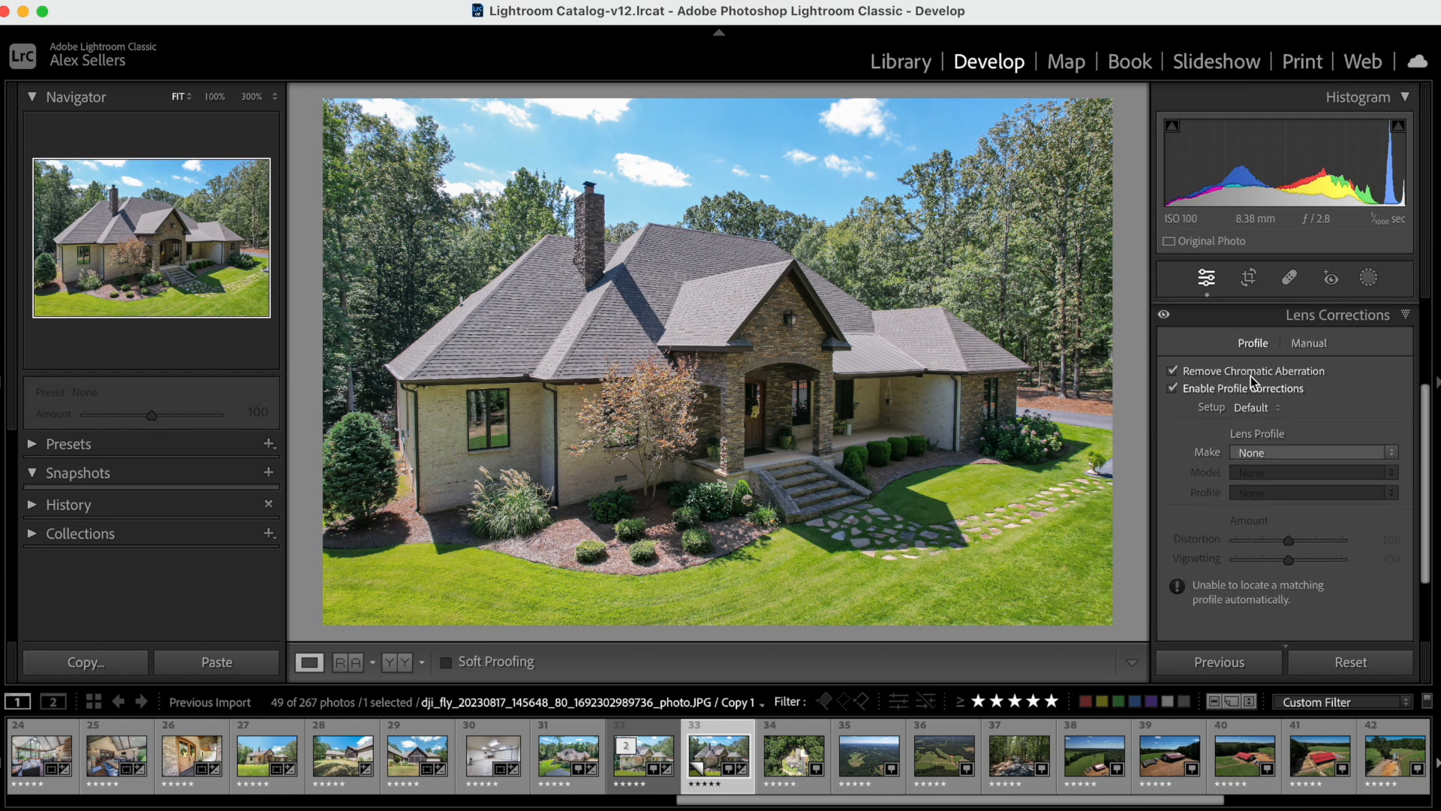
pyautogui.click(1325, 317)
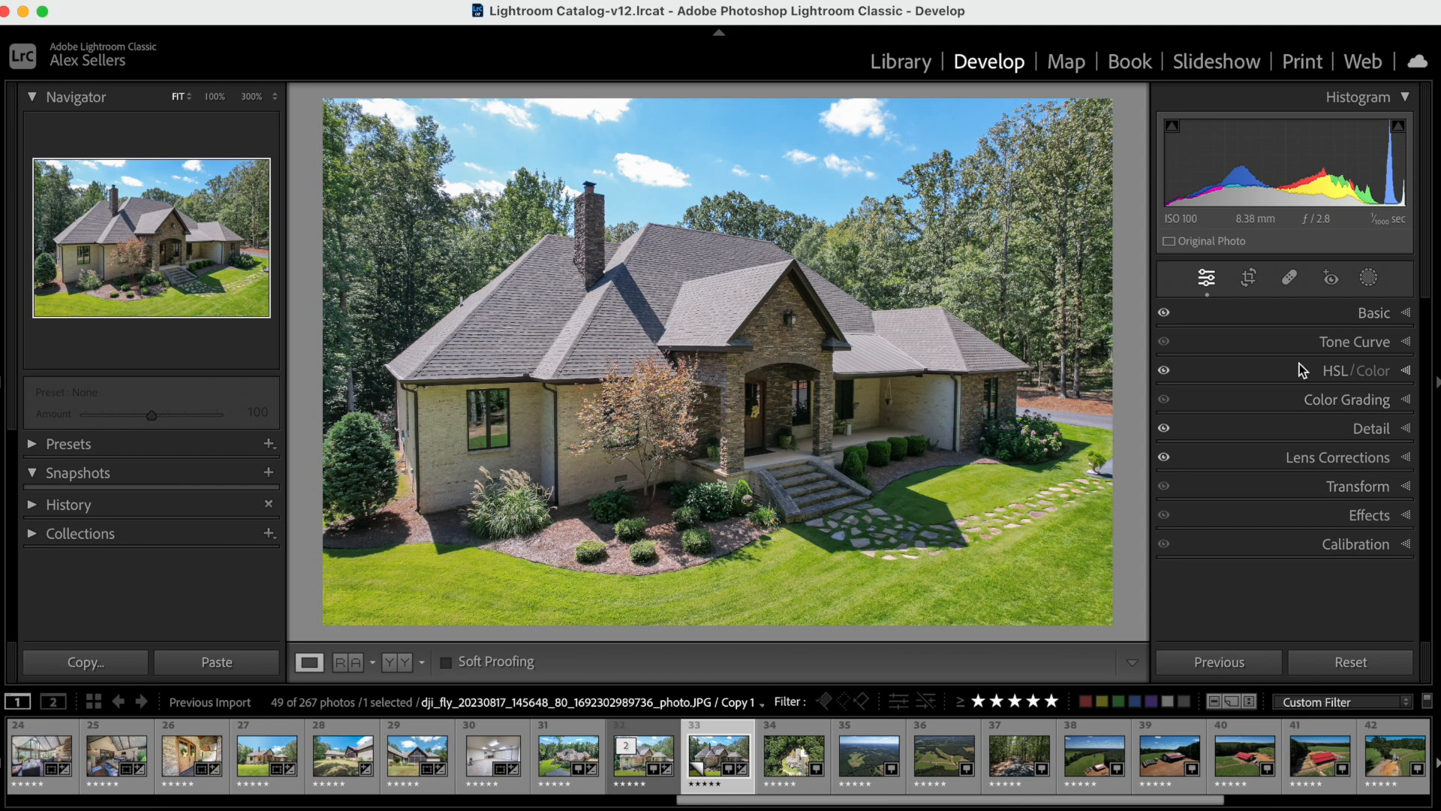
# Straighten the photo with a crop angle of −0.23 and compare the result with the previous photo in the filmstrip.
pyautogui.click(1250, 280)
pyautogui.moveTo(1127, 281); pyautogui.dragTo(1127, 285)
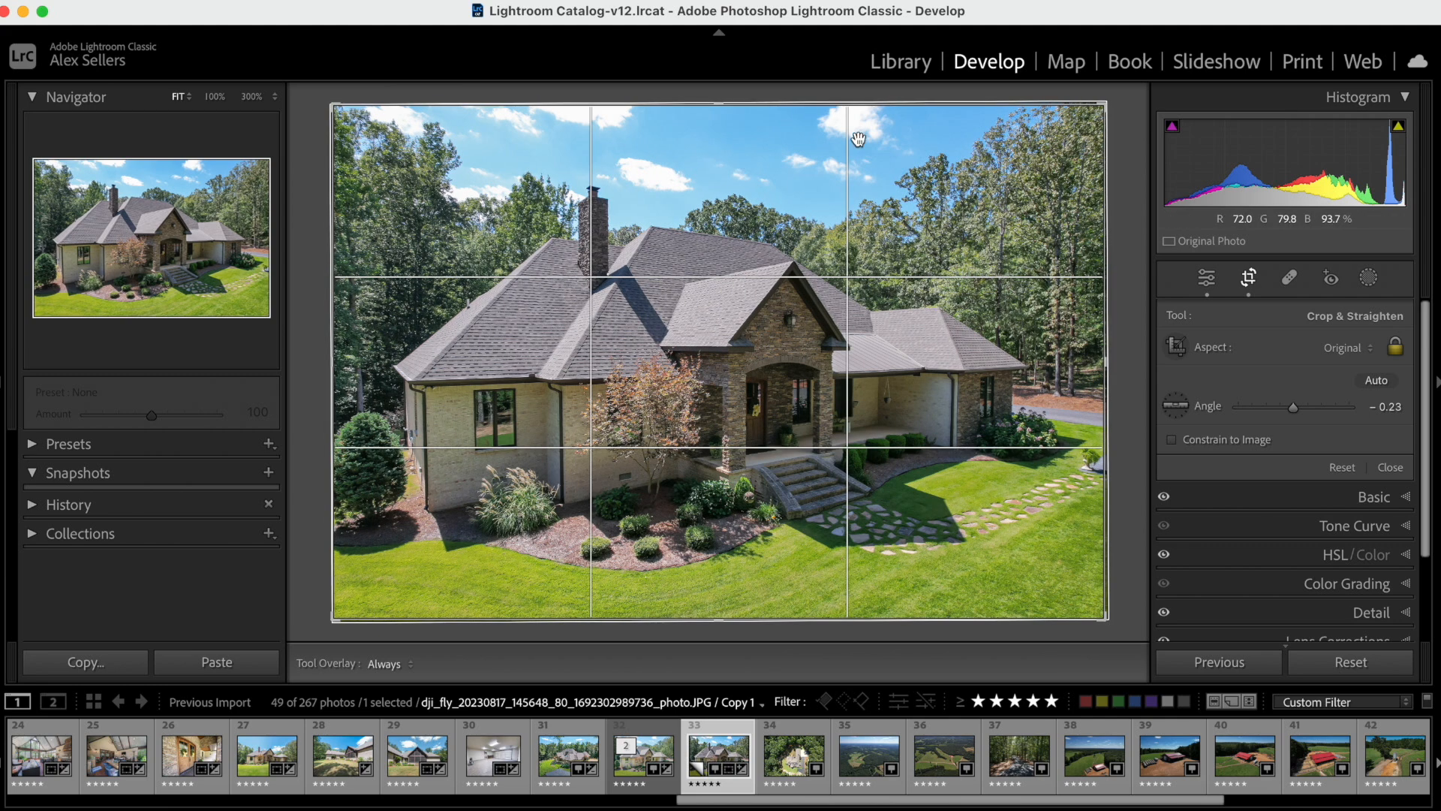
pyautogui.click(1249, 279)
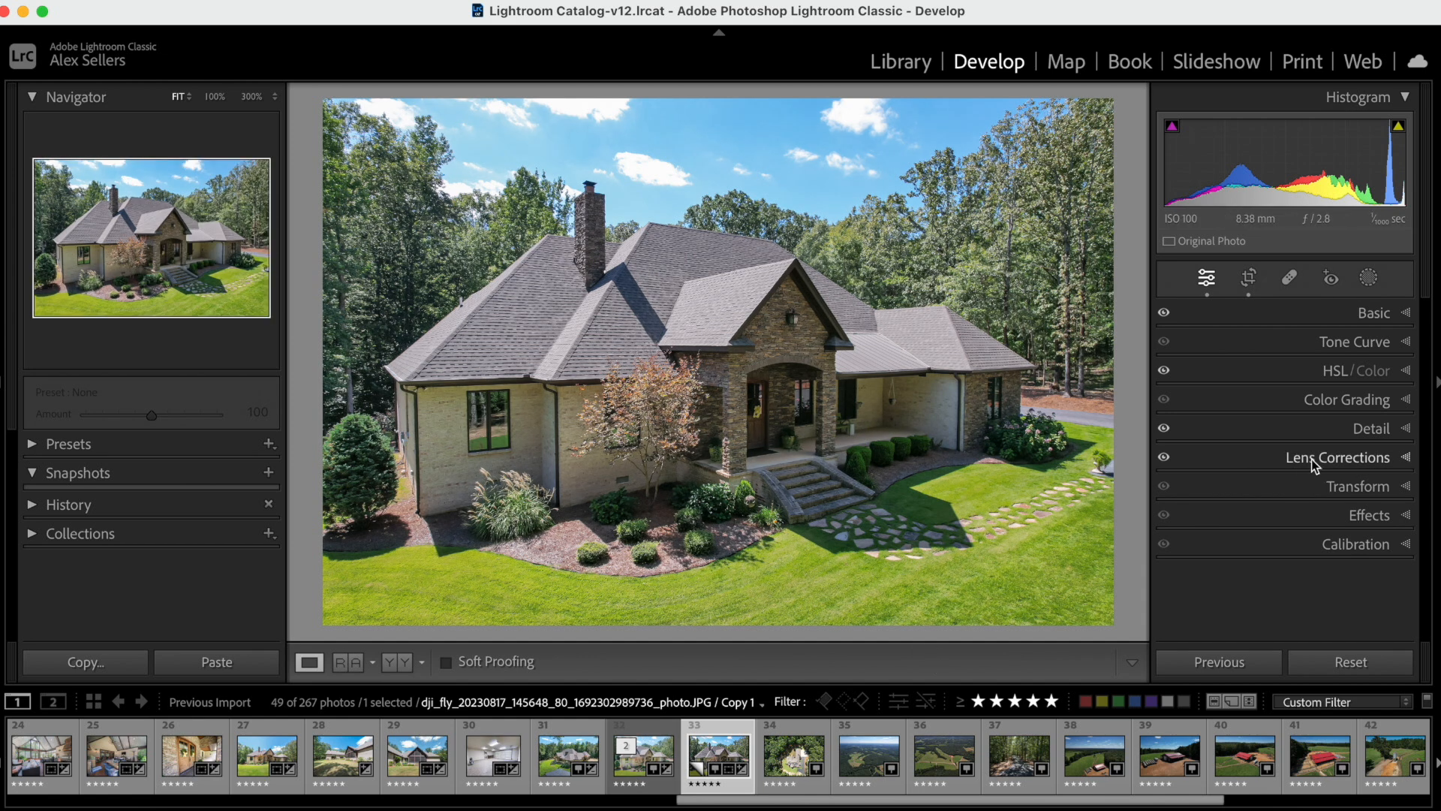
pyautogui.press('Left')
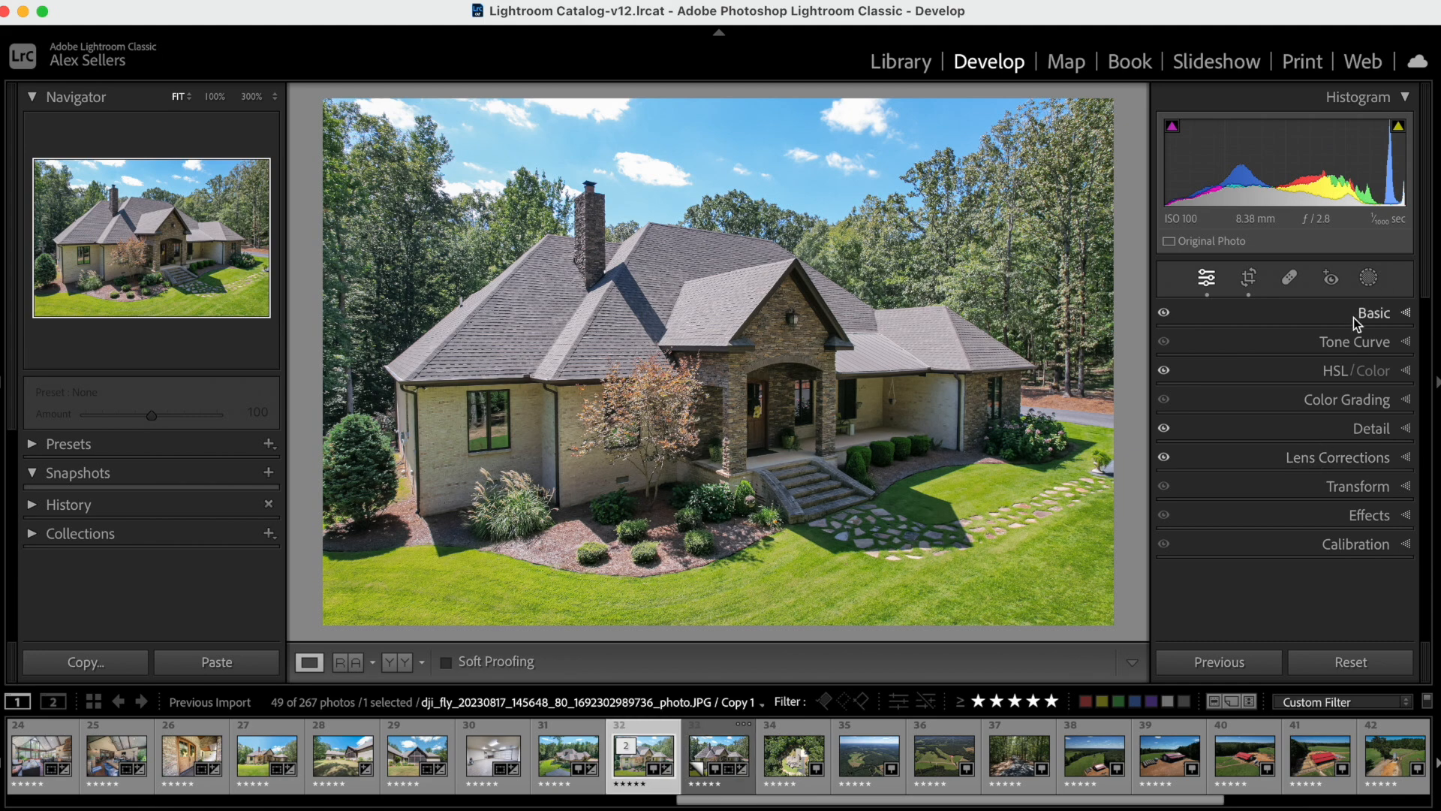
pyautogui.press('Right')
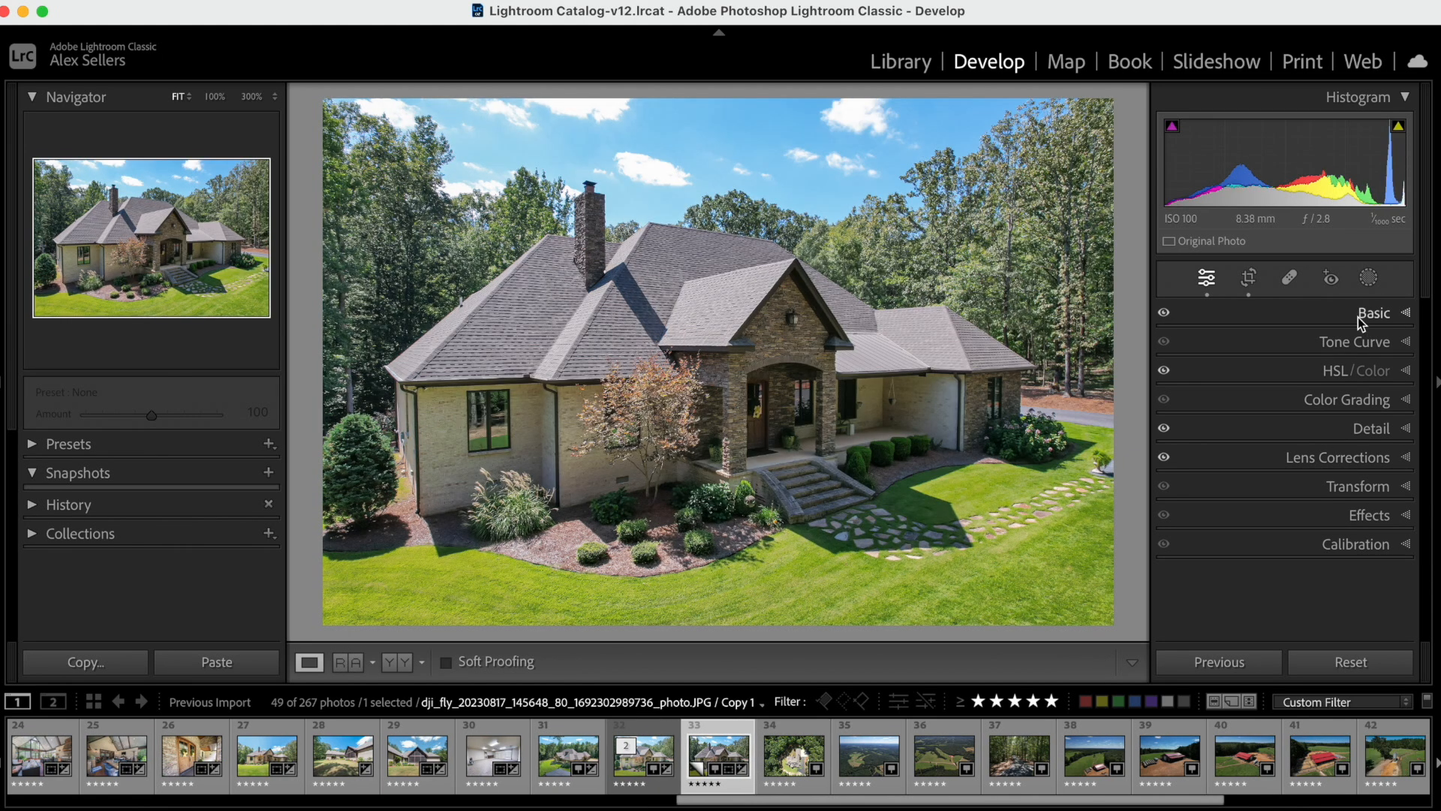
# Add a linear gradient mask rising from the bottom of the lawn and set its exposure to −0.41.
pyautogui.click(1369, 277)
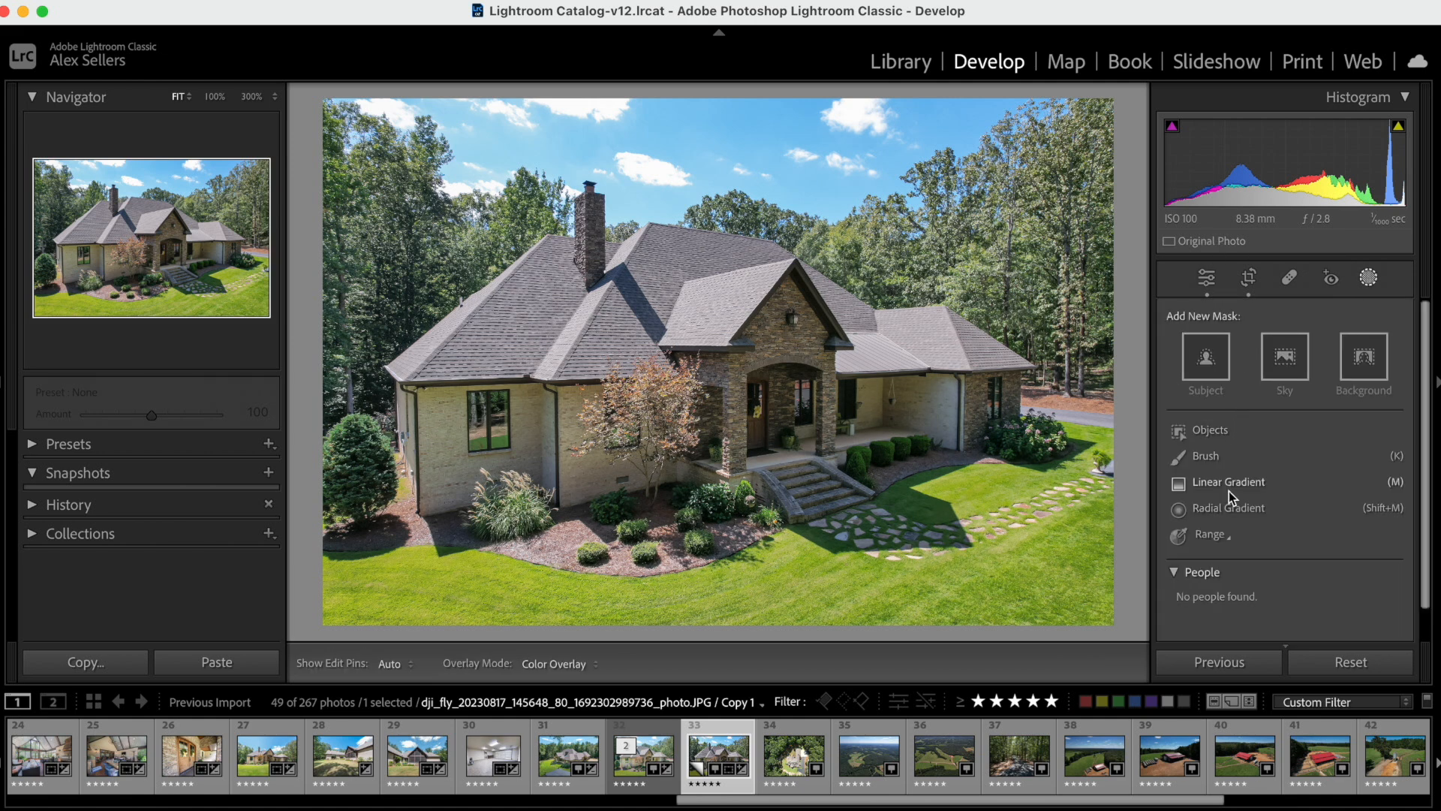
pyautogui.click(1228, 491)
pyautogui.moveTo(721, 614); pyautogui.dragTo(720, 465)
pyautogui.moveTo(1294, 474); pyautogui.dragTo(1288, 474)
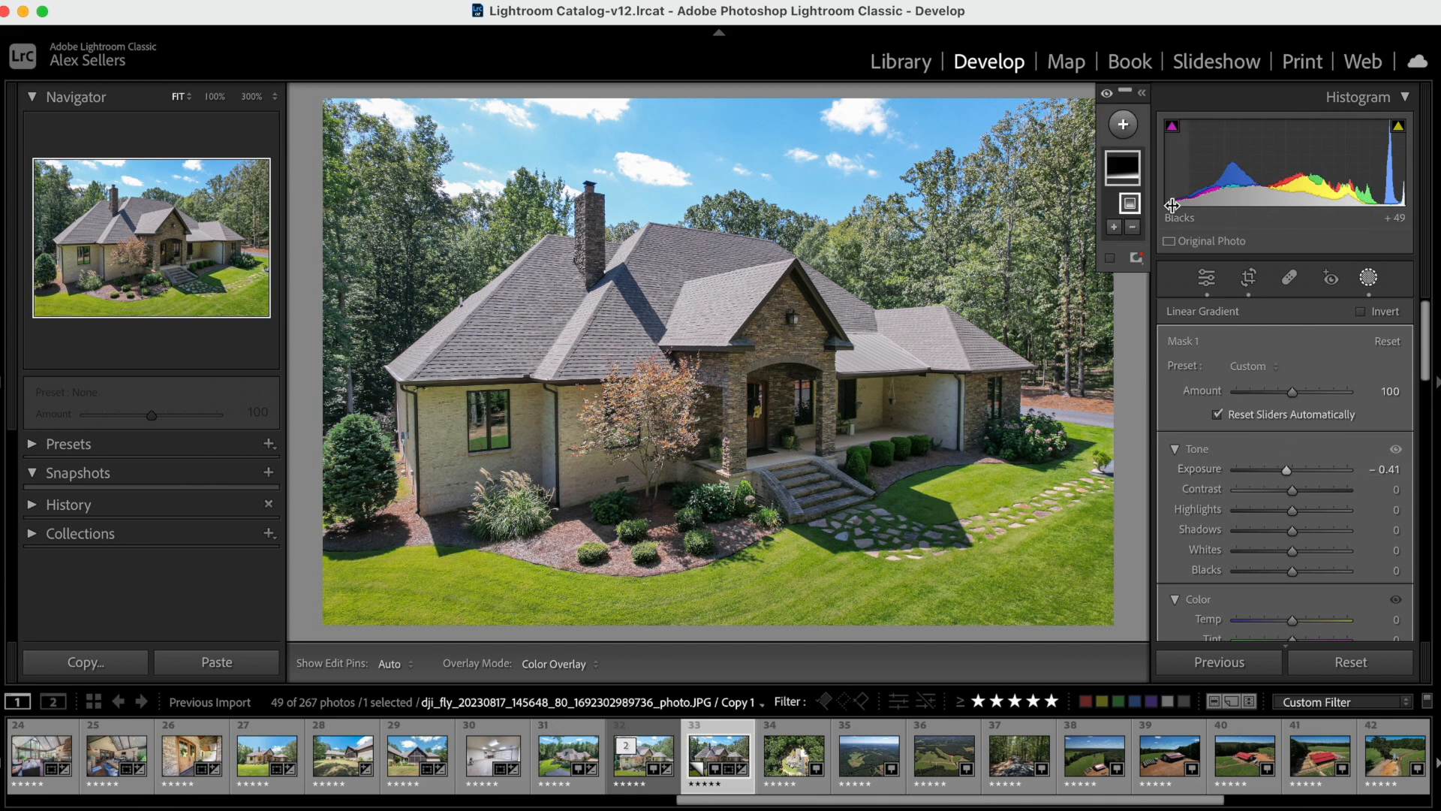
# Add a sky mask with exposure −0.08, highlights −10, temp −30 and saturation −17.
pyautogui.click(1123, 124)
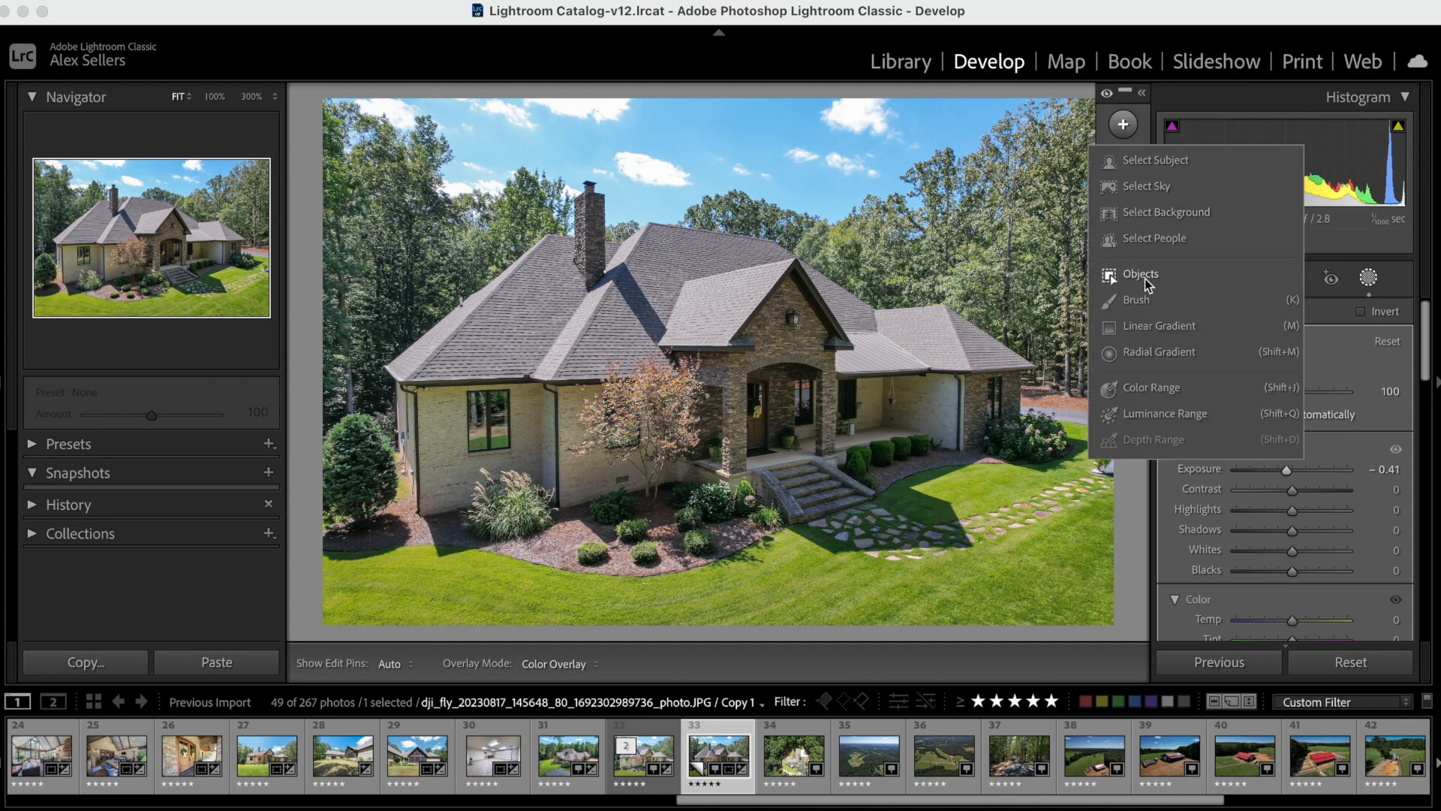
pyautogui.click(1152, 188)
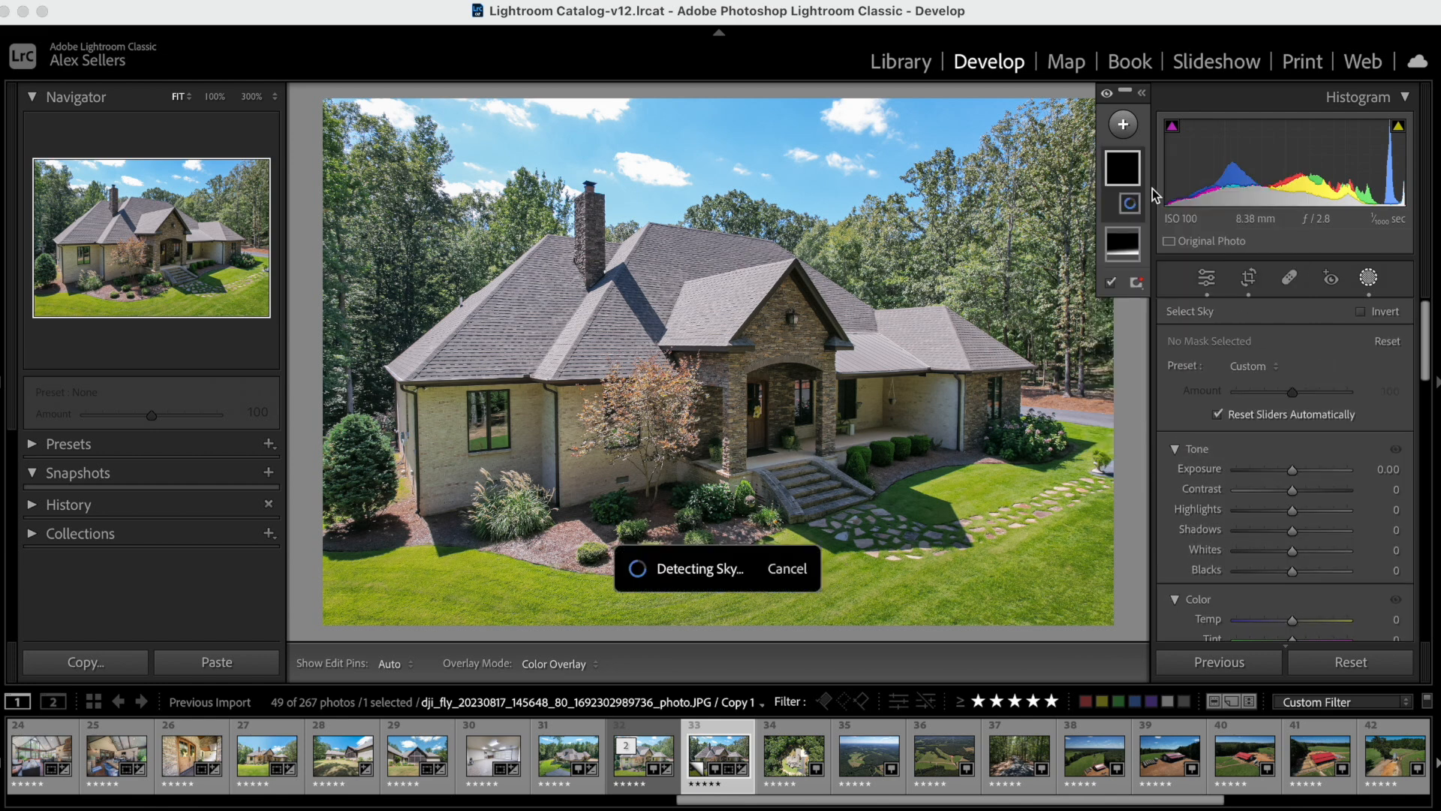
pyautogui.moveTo(1290, 470); pyautogui.dragTo(1324, 529)
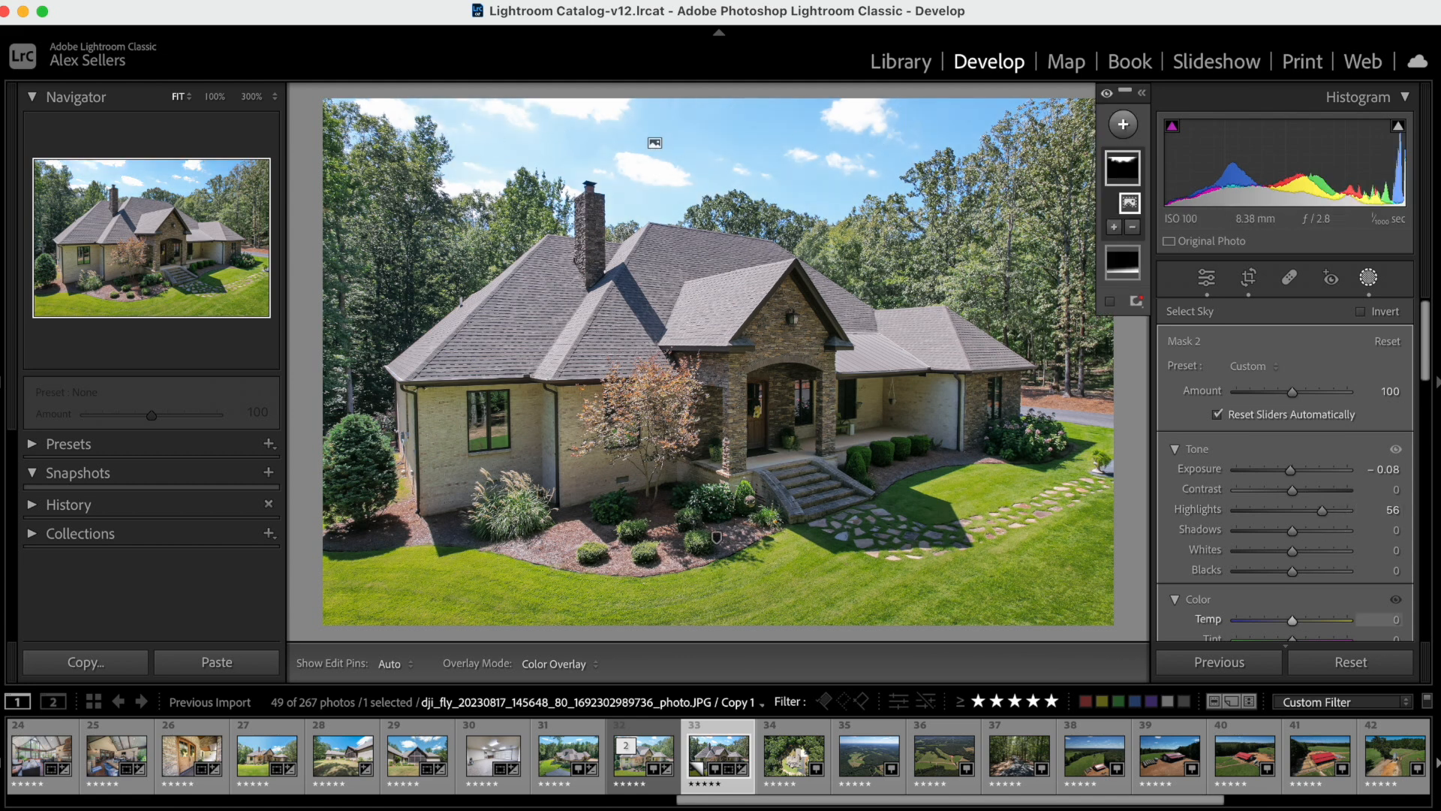
pyautogui.moveTo(1322, 515); pyautogui.dragTo(1288, 520)
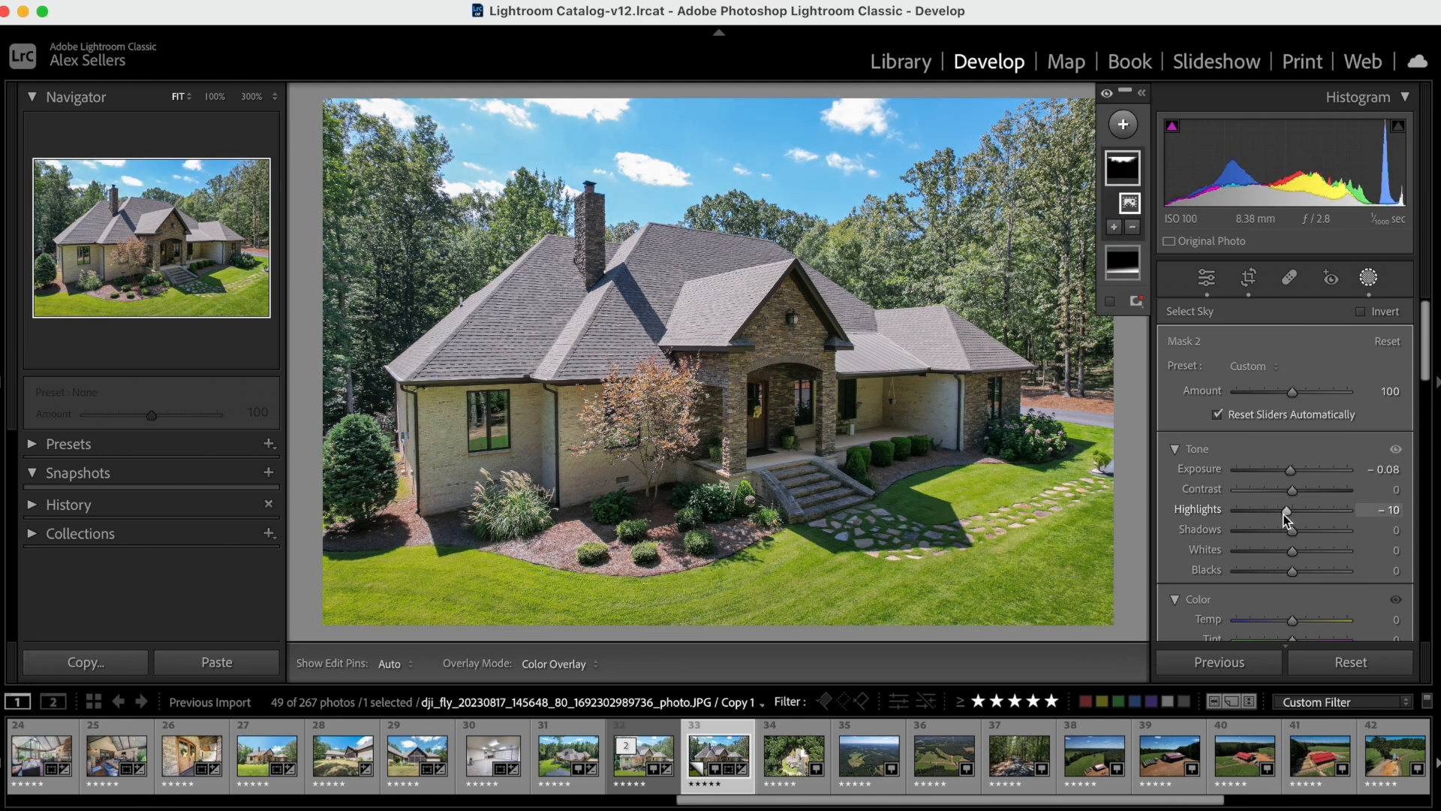
pyautogui.scroll(-3, 1309, 578)
pyautogui.moveTo(1293, 528); pyautogui.dragTo(1283, 492)
pyautogui.scroll(-4, 1274, 534)
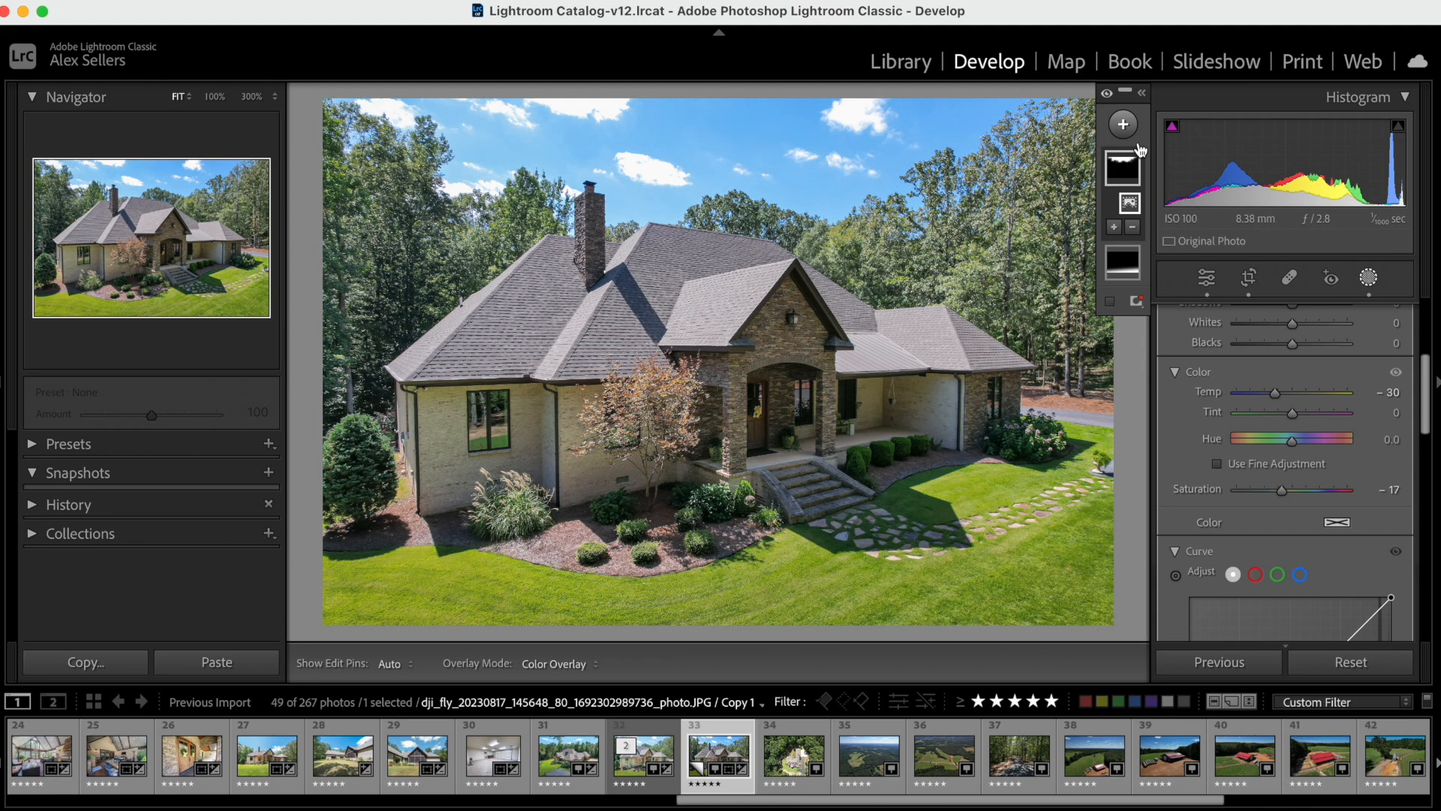
# Add a brush mask and paint it over the shaded front walls, shrubs, gabled entry, covered porch and the shadow across the stone path.
pyautogui.click(1124, 125)
pyautogui.click(1240, 274)
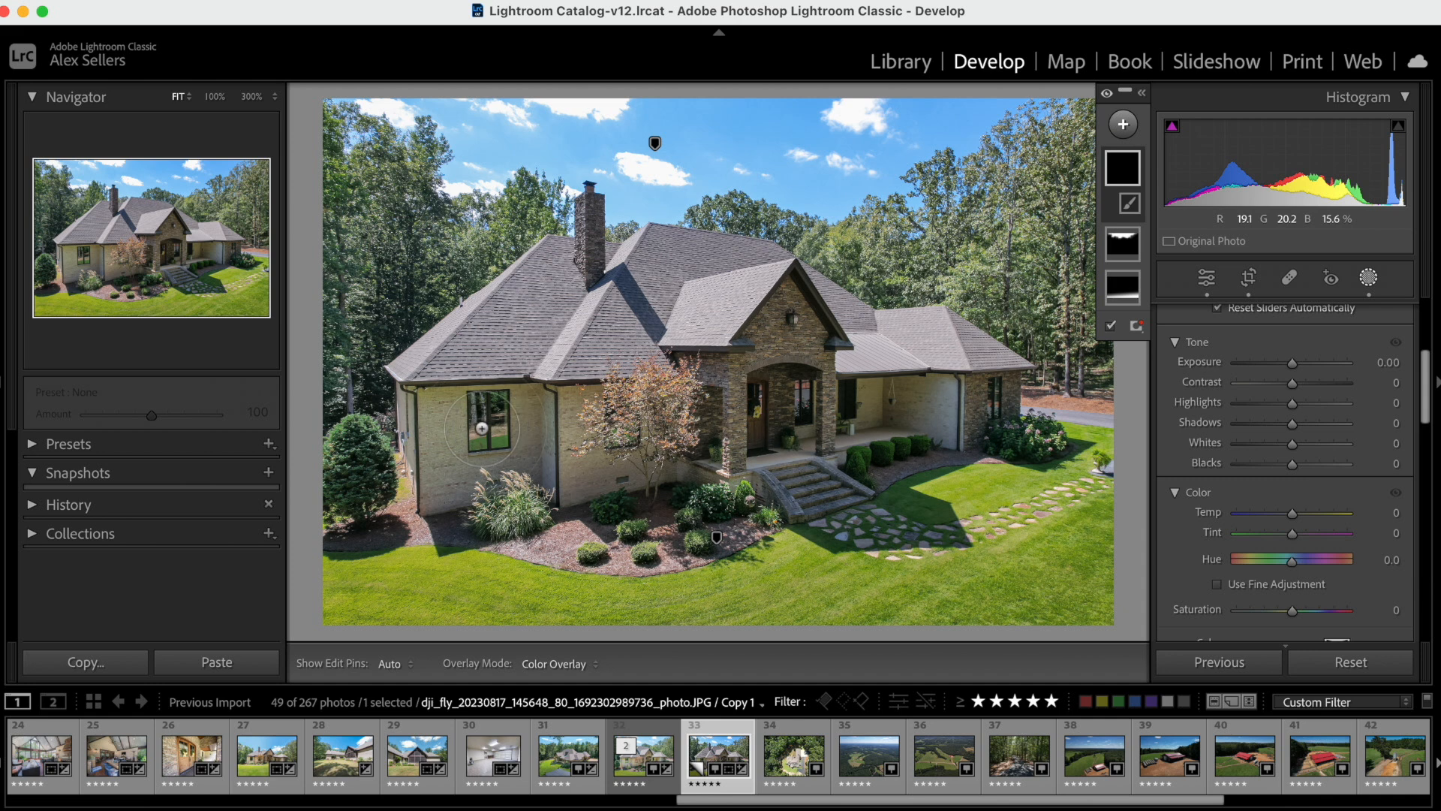
pyautogui.press('h')
pyautogui.moveTo(476, 409)
pyautogui.mouseDown()
pyautogui.moveTo(536, 416)
pyautogui.moveTo(488, 450)
pyautogui.mouseUp()
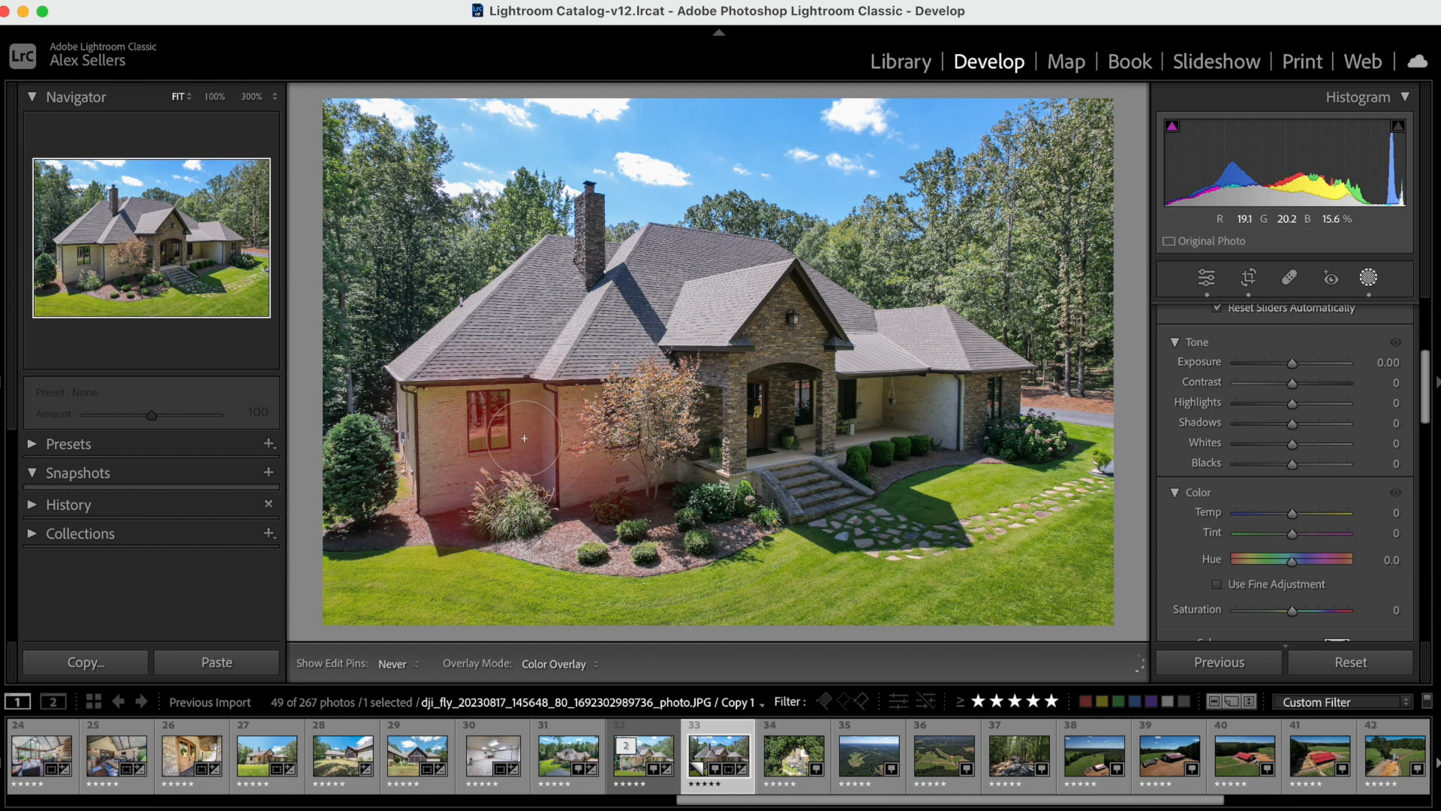
pyautogui.moveTo(373, 486); pyautogui.dragTo(351, 524)
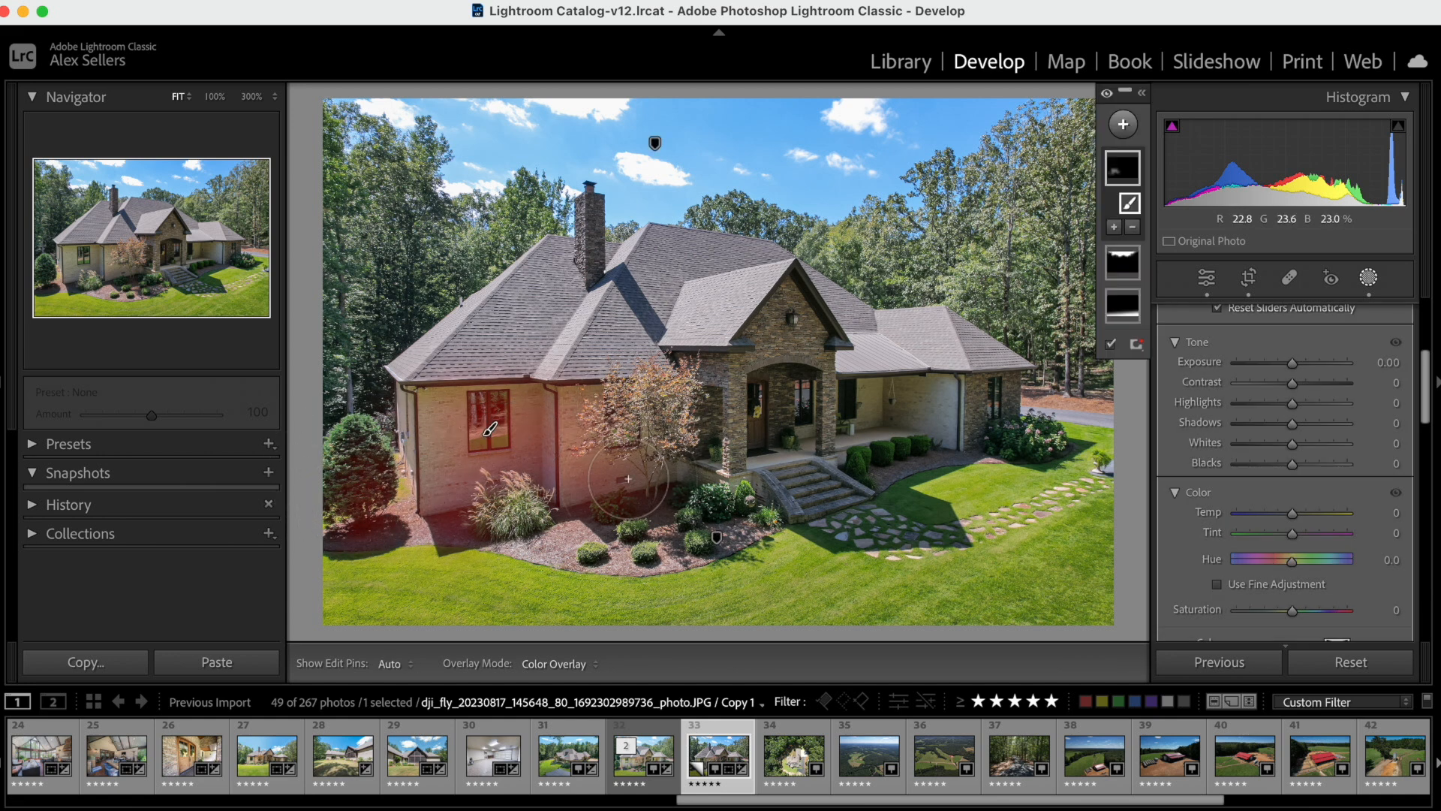
pyautogui.press('h')
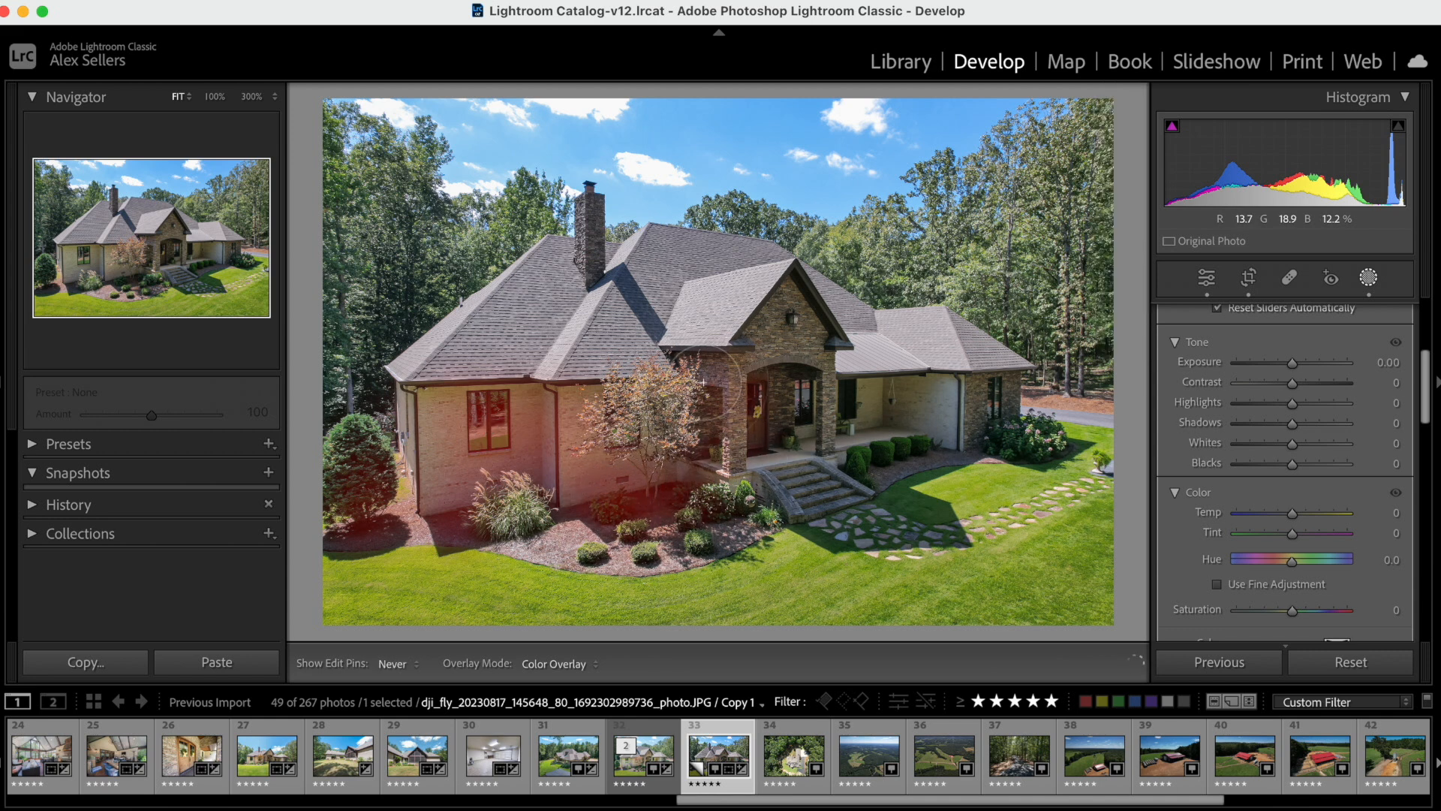
pyautogui.press('h')
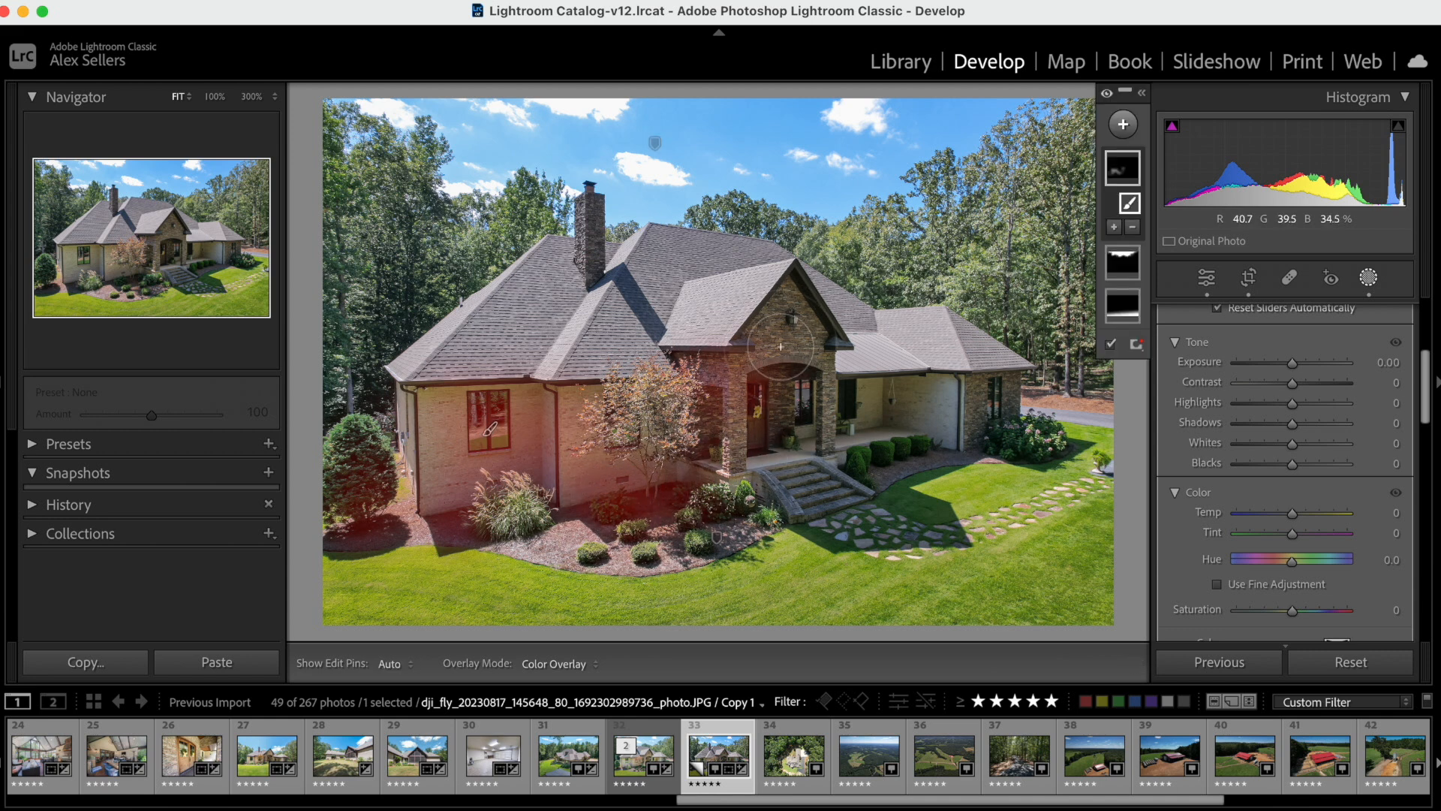
pyautogui.press('h')
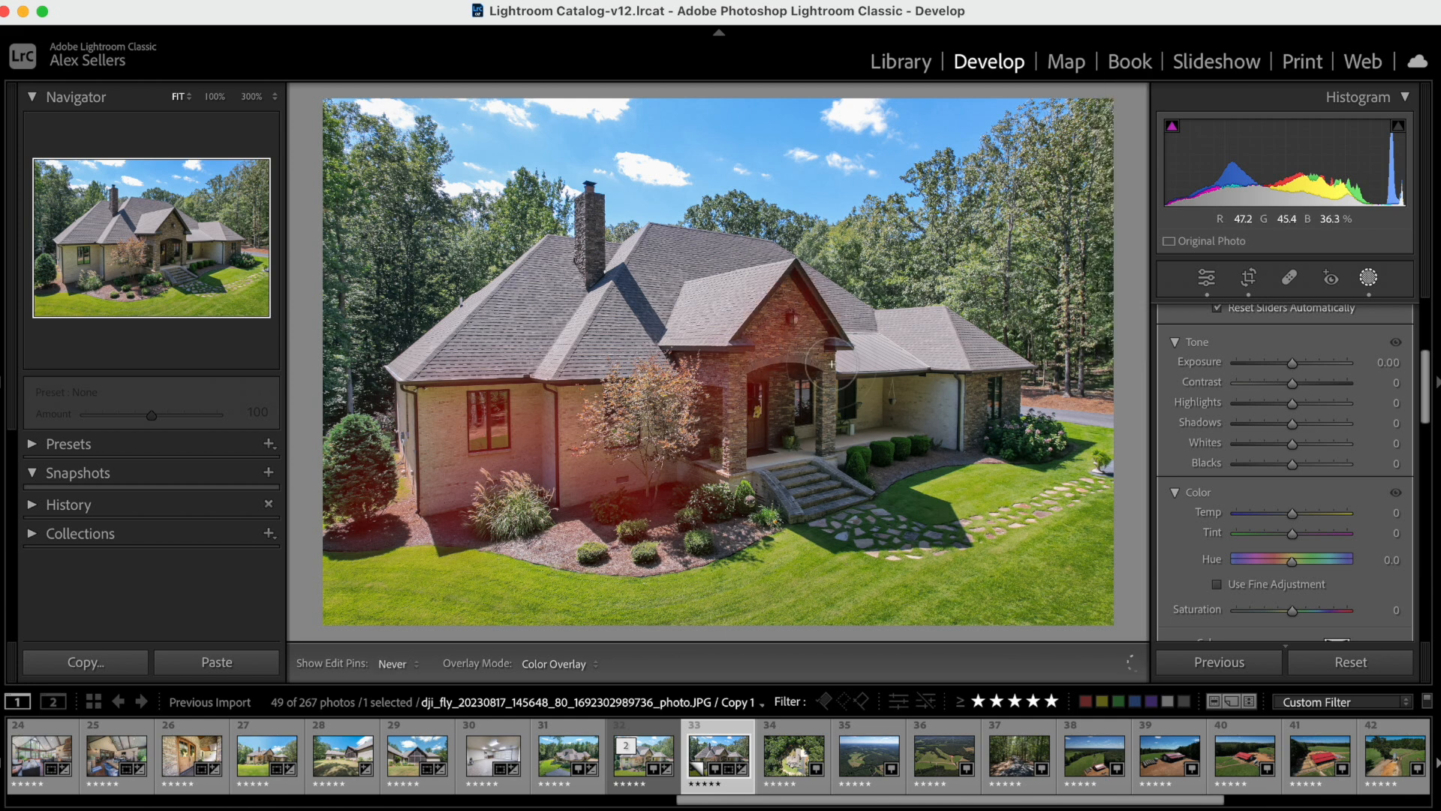
pyautogui.moveTo(828, 374)
pyautogui.mouseDown()
pyautogui.moveTo(820, 441)
pyautogui.moveTo(784, 309)
pyautogui.moveTo(739, 390)
pyautogui.moveTo(764, 450)
pyautogui.moveTo(751, 453)
pyautogui.moveTo(760, 425)
pyautogui.moveTo(722, 447)
pyautogui.moveTo(690, 439)
pyautogui.moveTo(812, 446)
pyautogui.moveTo(782, 436)
pyautogui.moveTo(840, 430)
pyautogui.moveTo(836, 405)
pyautogui.moveTo(864, 395)
pyautogui.moveTo(847, 390)
pyautogui.moveTo(928, 386)
pyautogui.moveTo(849, 405)
pyautogui.moveTo(868, 440)
pyautogui.moveTo(913, 430)
pyautogui.moveTo(901, 434)
pyautogui.moveTo(911, 392)
pyautogui.moveTo(950, 405)
pyautogui.moveTo(1025, 394)
pyautogui.moveTo(963, 408)
pyautogui.moveTo(954, 385)
pyautogui.moveTo(943, 424)
pyautogui.moveTo(834, 465)
pyautogui.moveTo(1050, 434)
pyautogui.mouseUp()
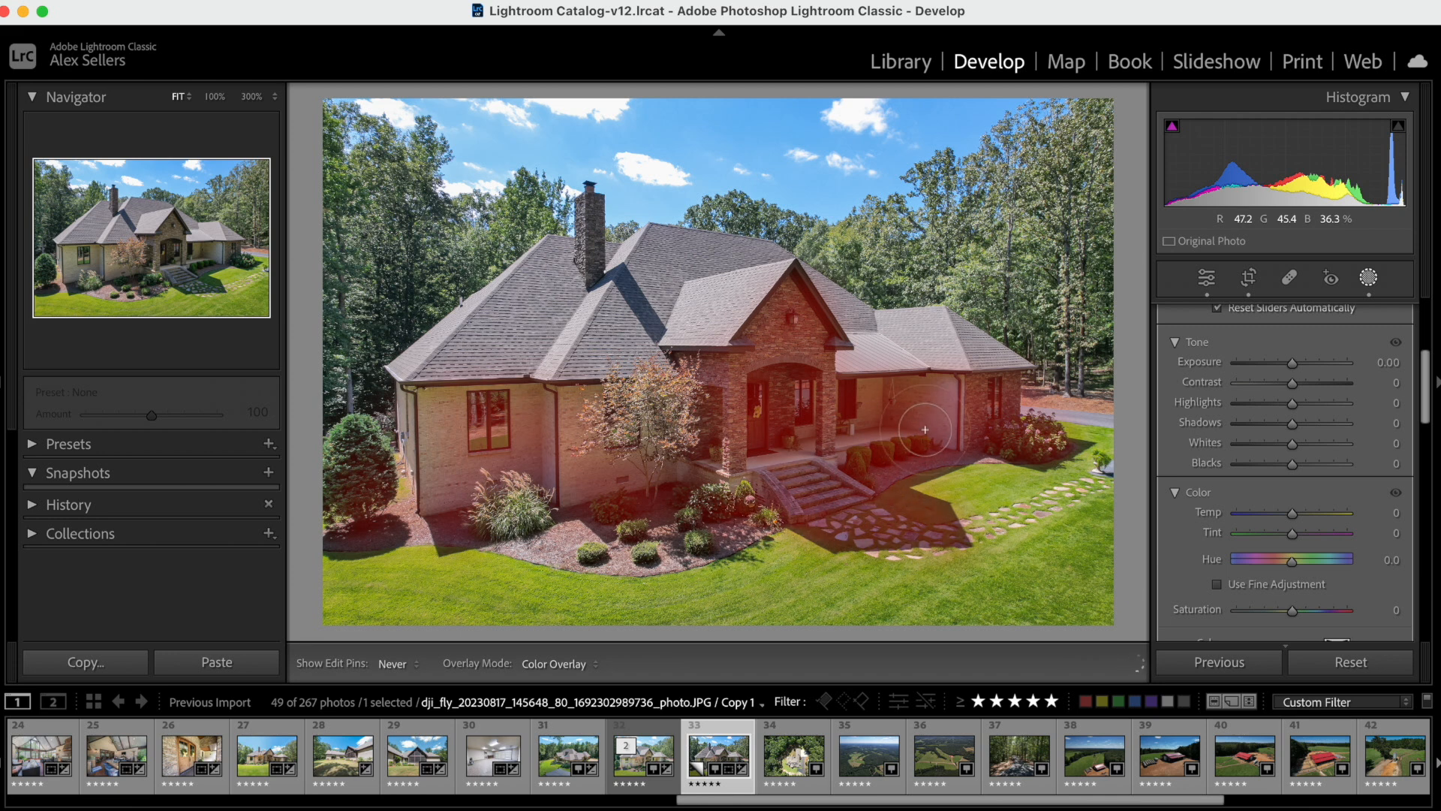
pyautogui.moveTo(927, 431); pyautogui.dragTo(936, 454)
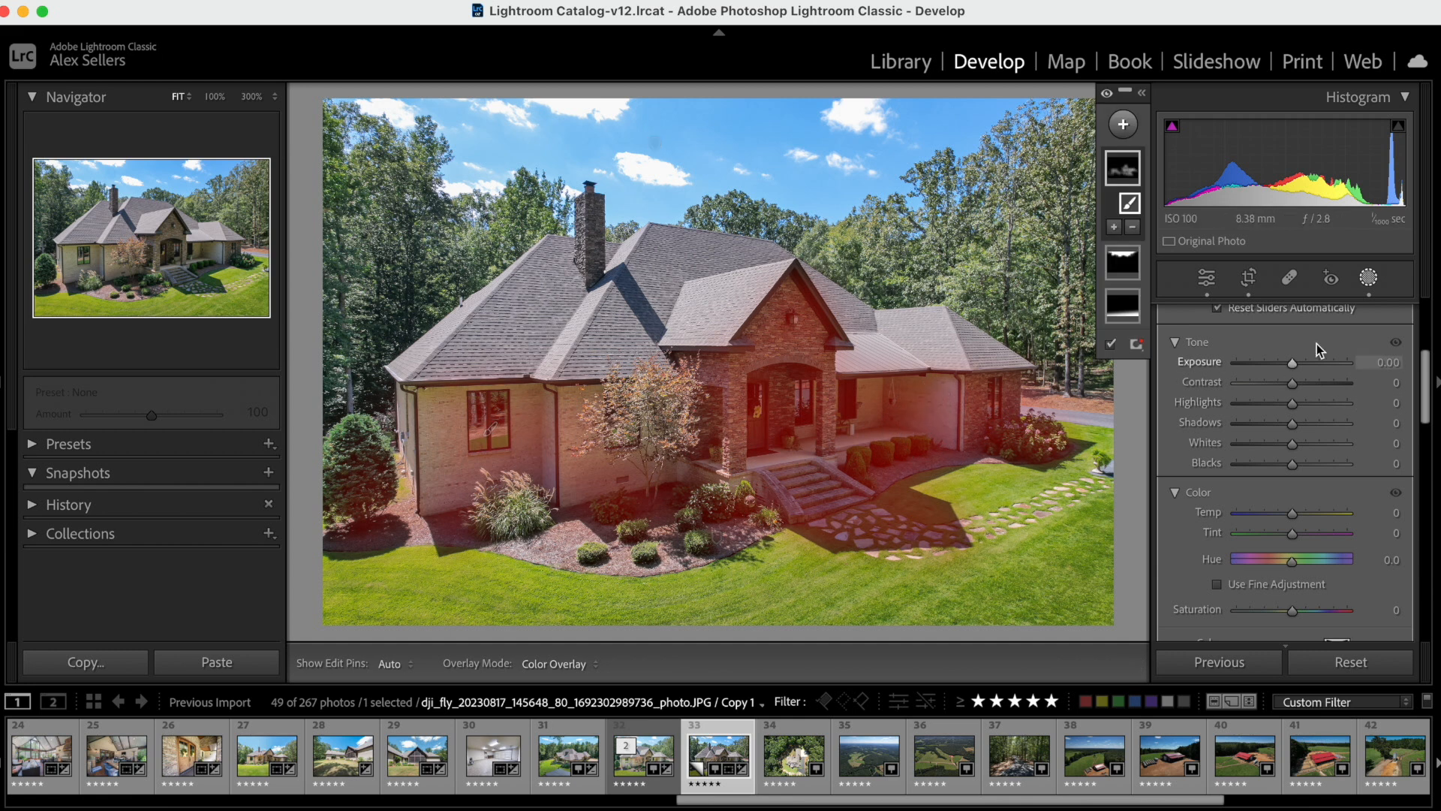
# Set the brush mask's exposure to 2.15 and shadows to 32.
pyautogui.moveTo(1294, 360)
pyautogui.mouseDown()
pyautogui.moveTo(1335, 364)
pyautogui.moveTo(1323, 358)
pyautogui.mouseUp()
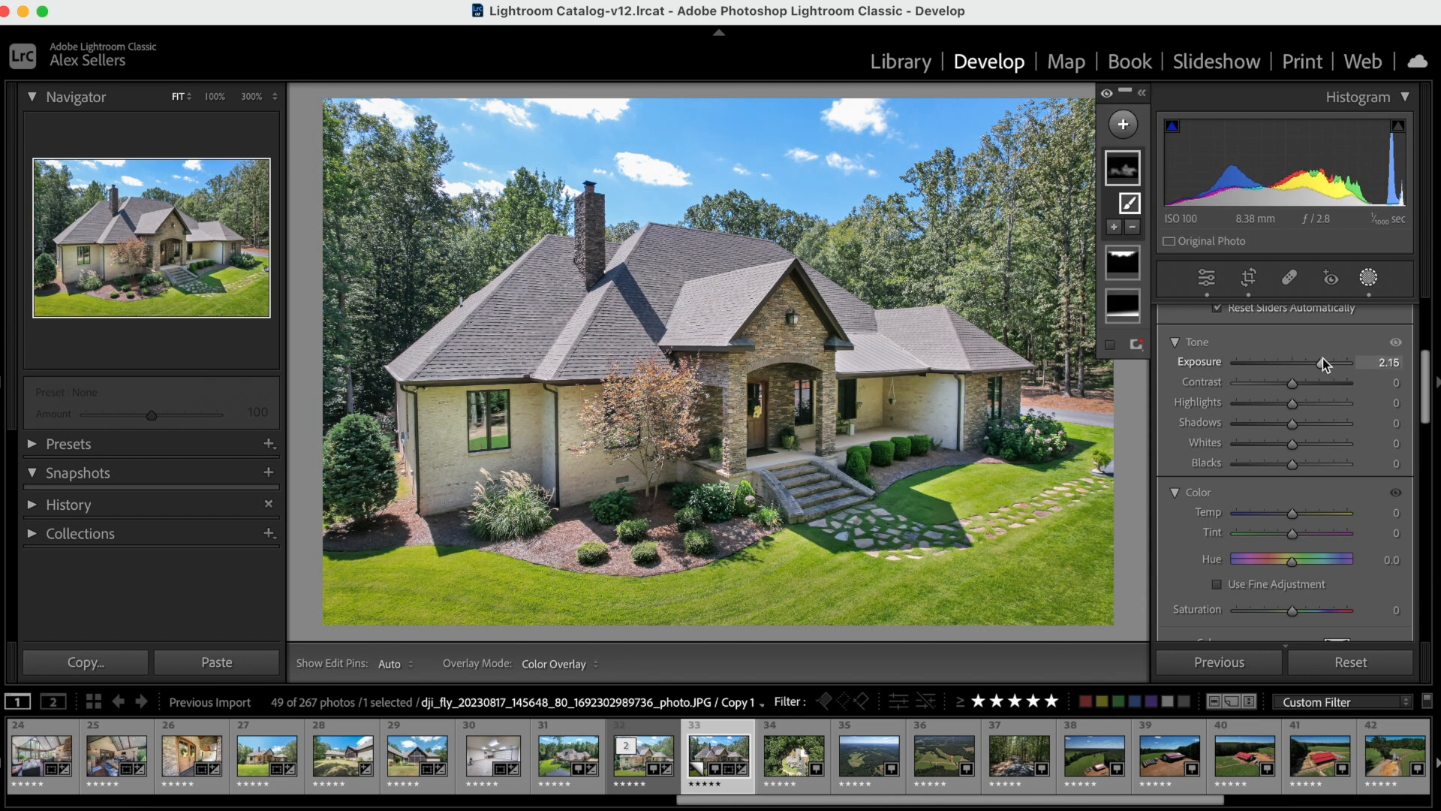
pyautogui.moveTo(1291, 426); pyautogui.dragTo(1302, 426)
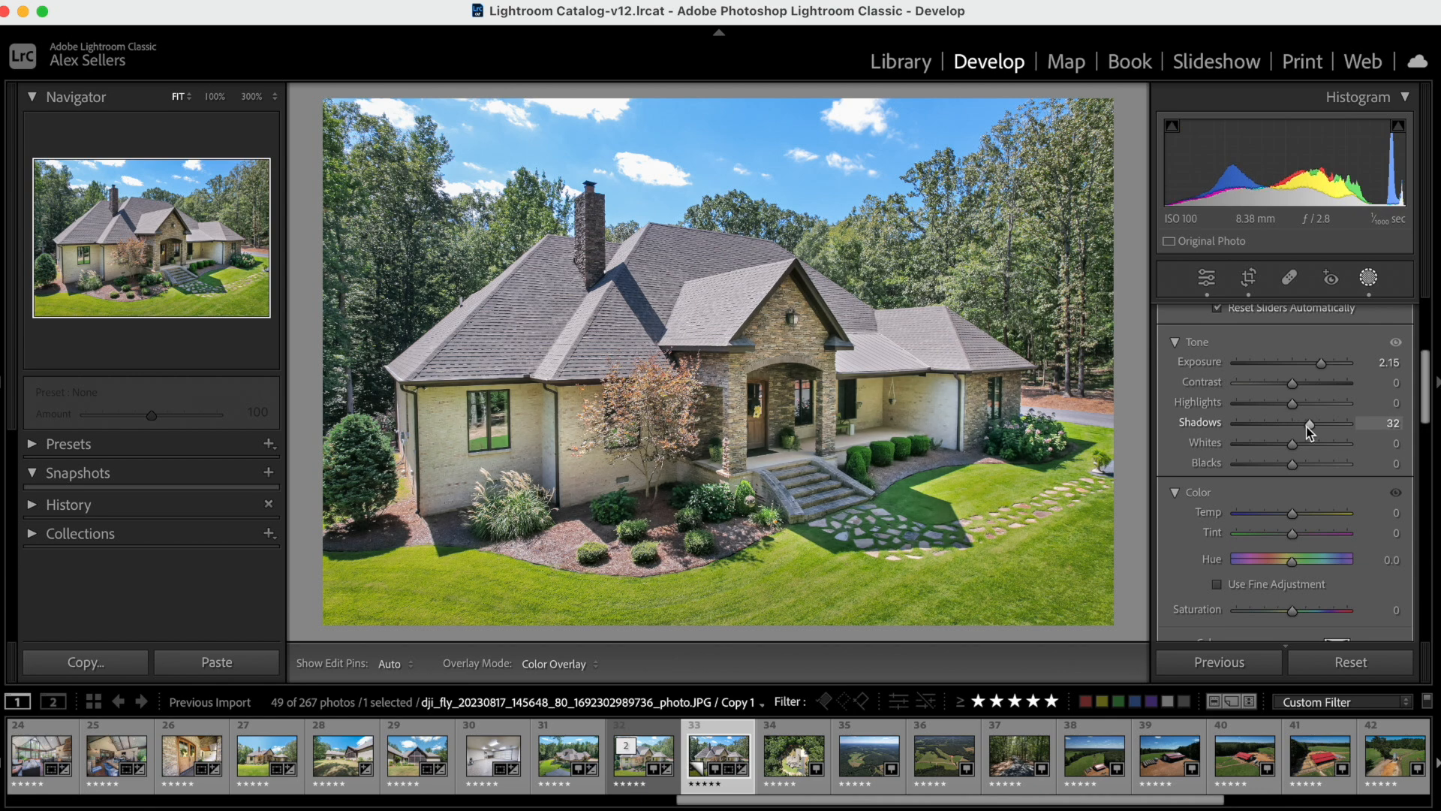
# Finish the mask edits and copy the photo's develop settings with Masking included for Mask 1, Mask 2 and Mask 3.
pyautogui.moveTo(1306, 427); pyautogui.dragTo(1306, 426)
pyautogui.click(1369, 278)
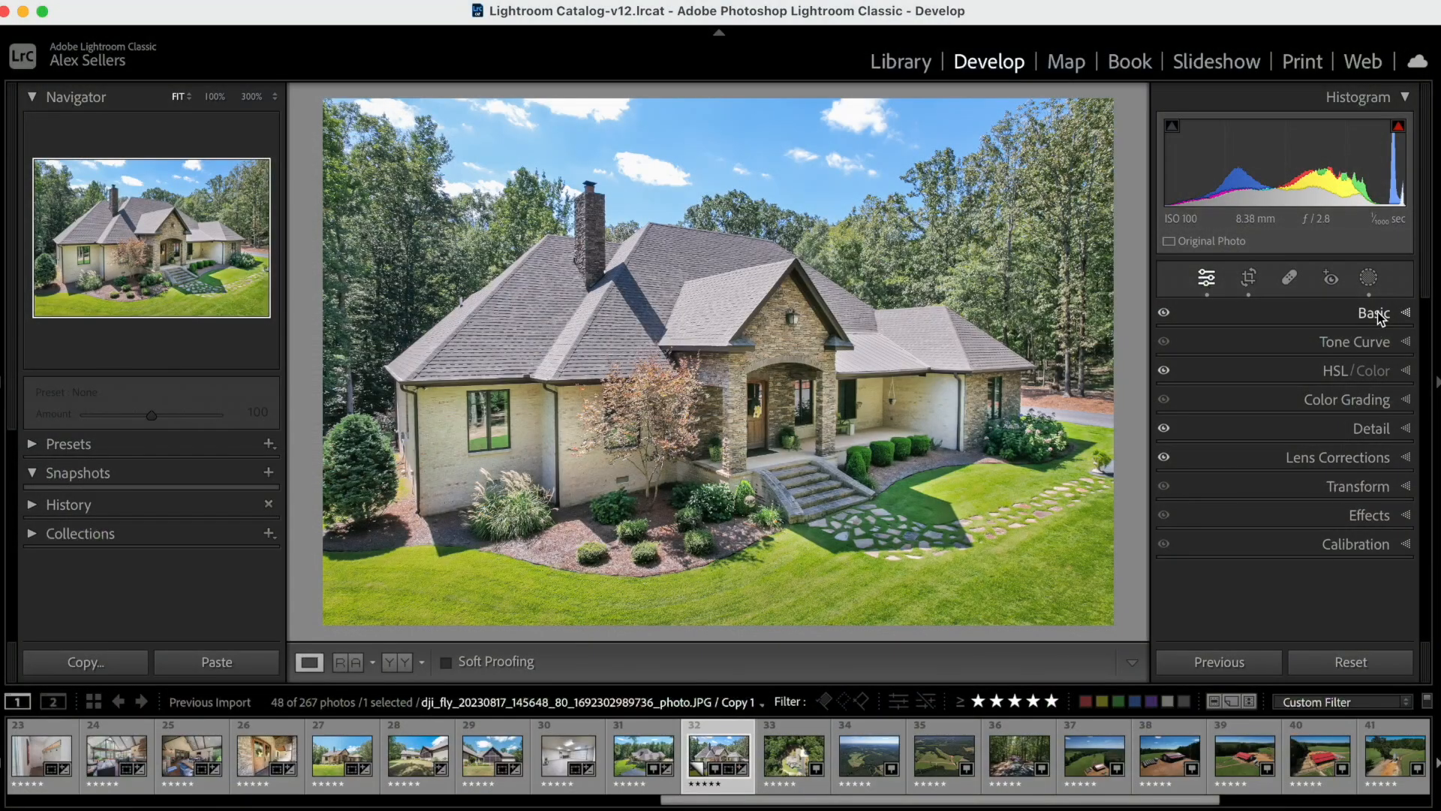
pyautogui.press('super+shift+c')
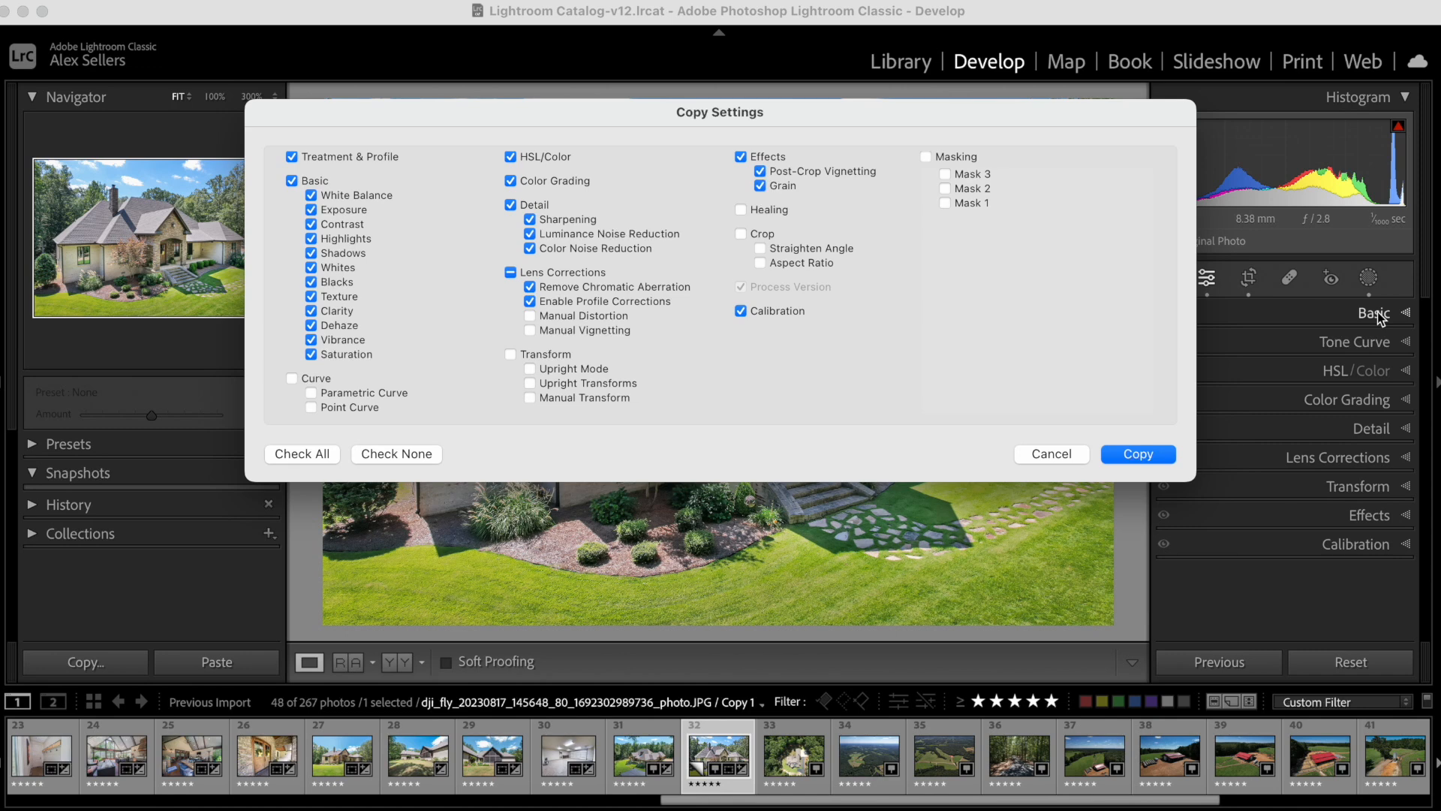
pyautogui.click(926, 156)
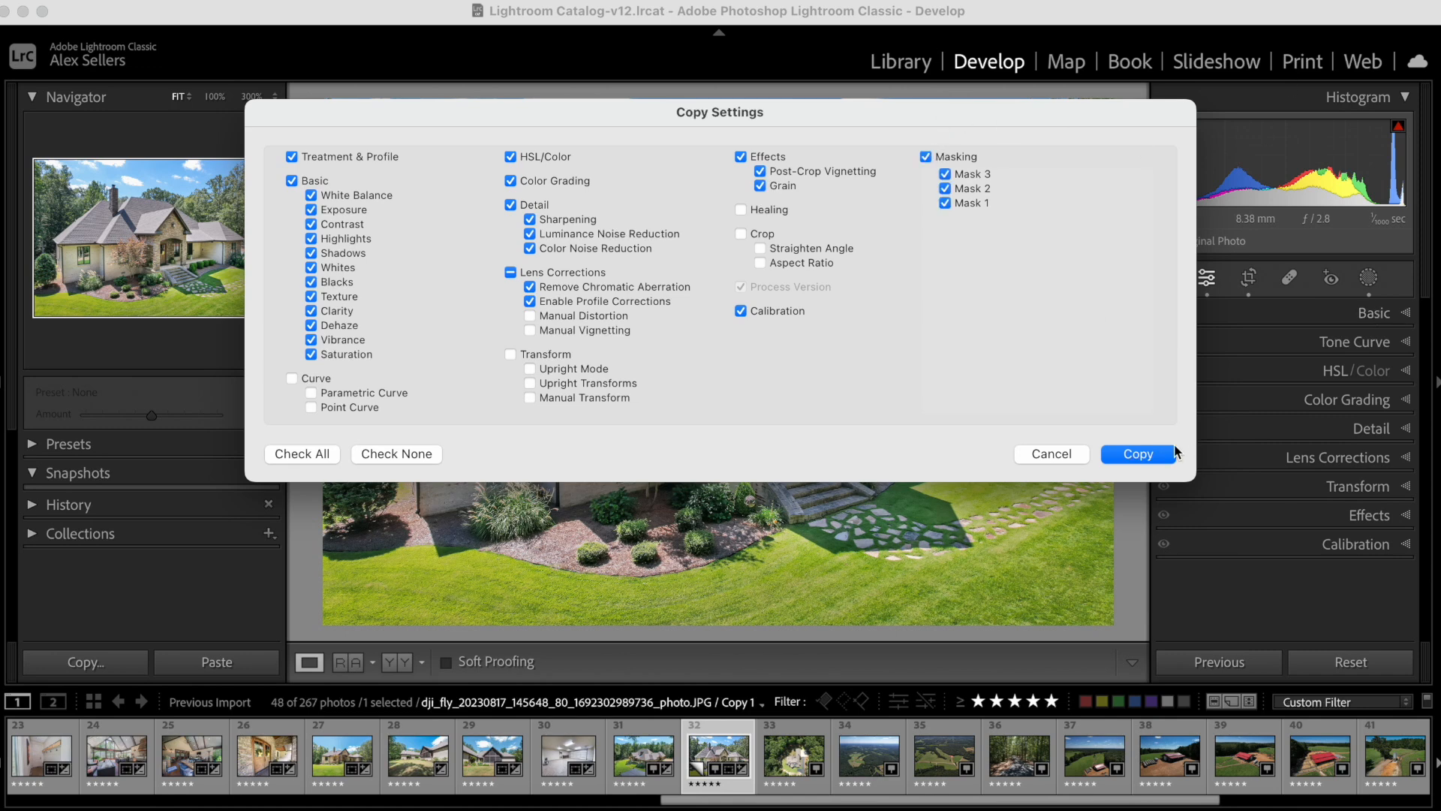
pyautogui.click(1160, 453)
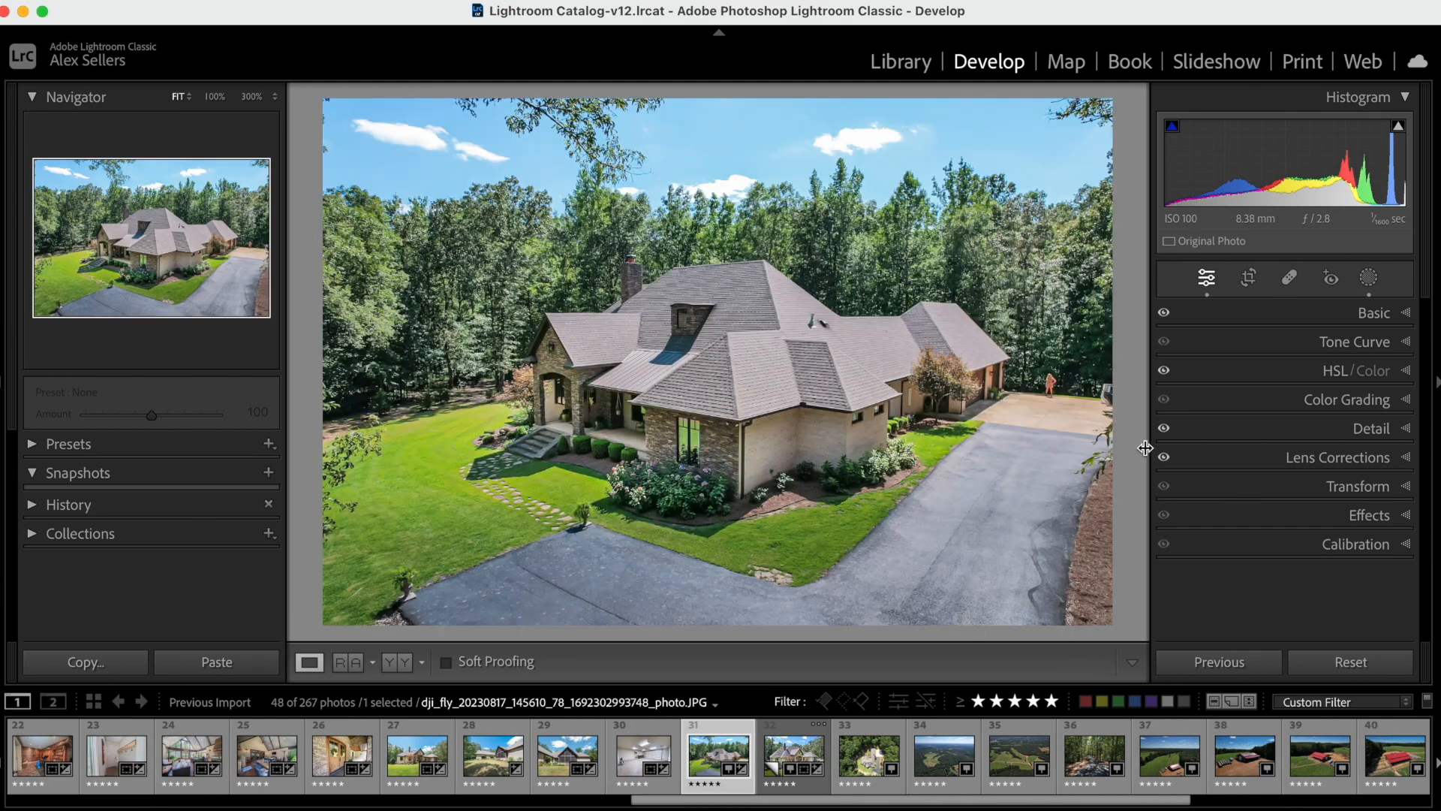
# Review the neighbouring exterior photos against the edited copy and paste the copied settings onto the overhead aerial shot of the house.
pyautogui.press('Left')
pyautogui.press('Left')
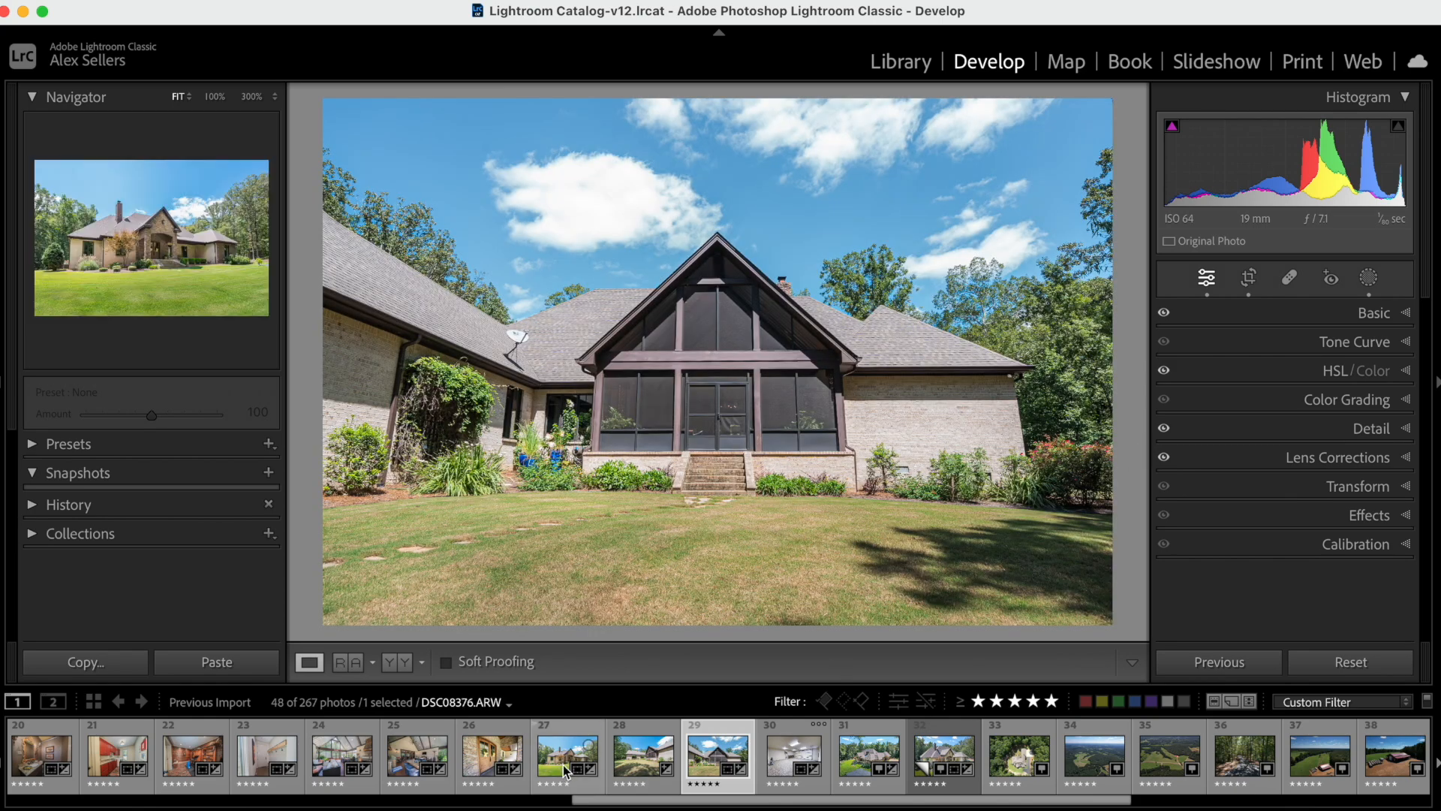
pyautogui.click(565, 760)
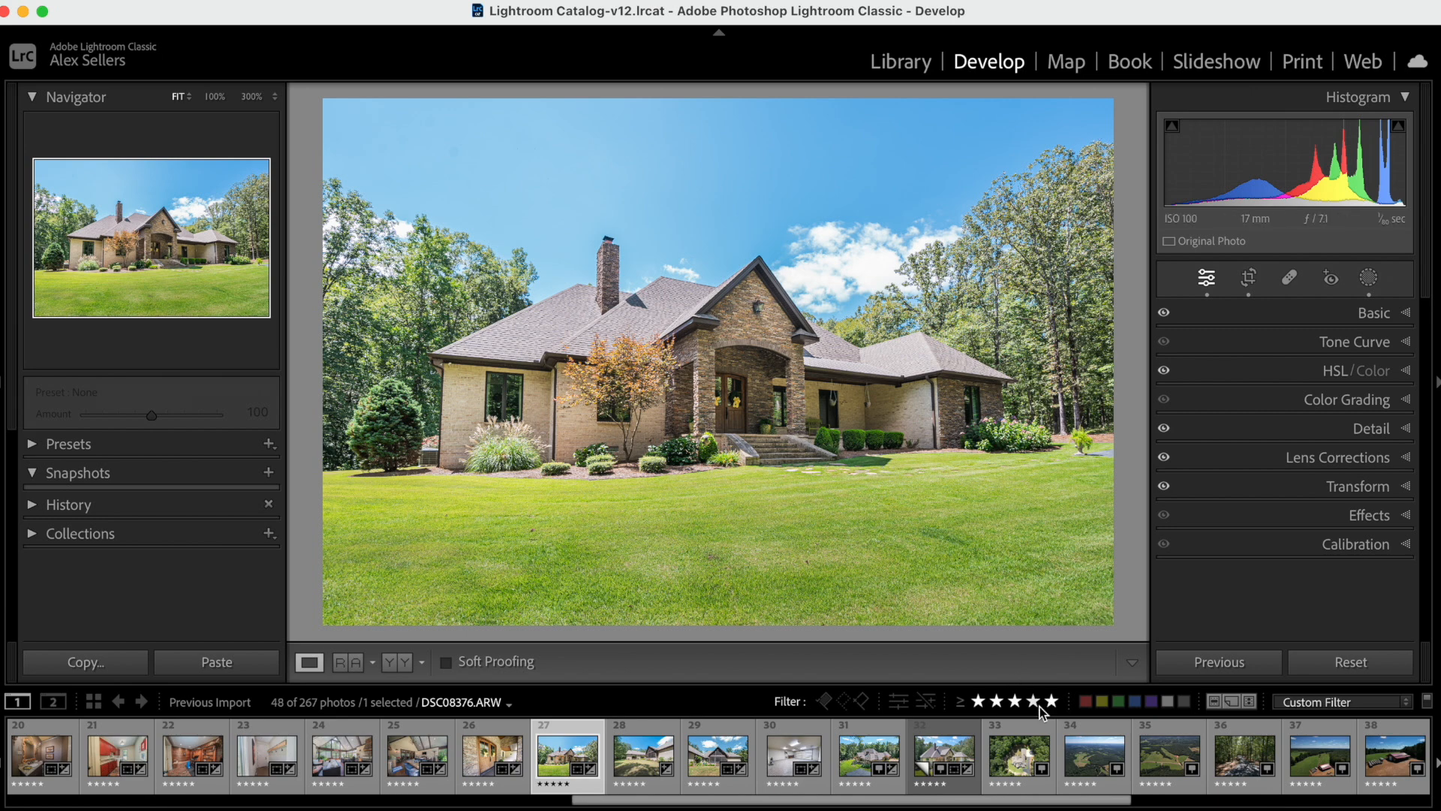
pyautogui.click(959, 762)
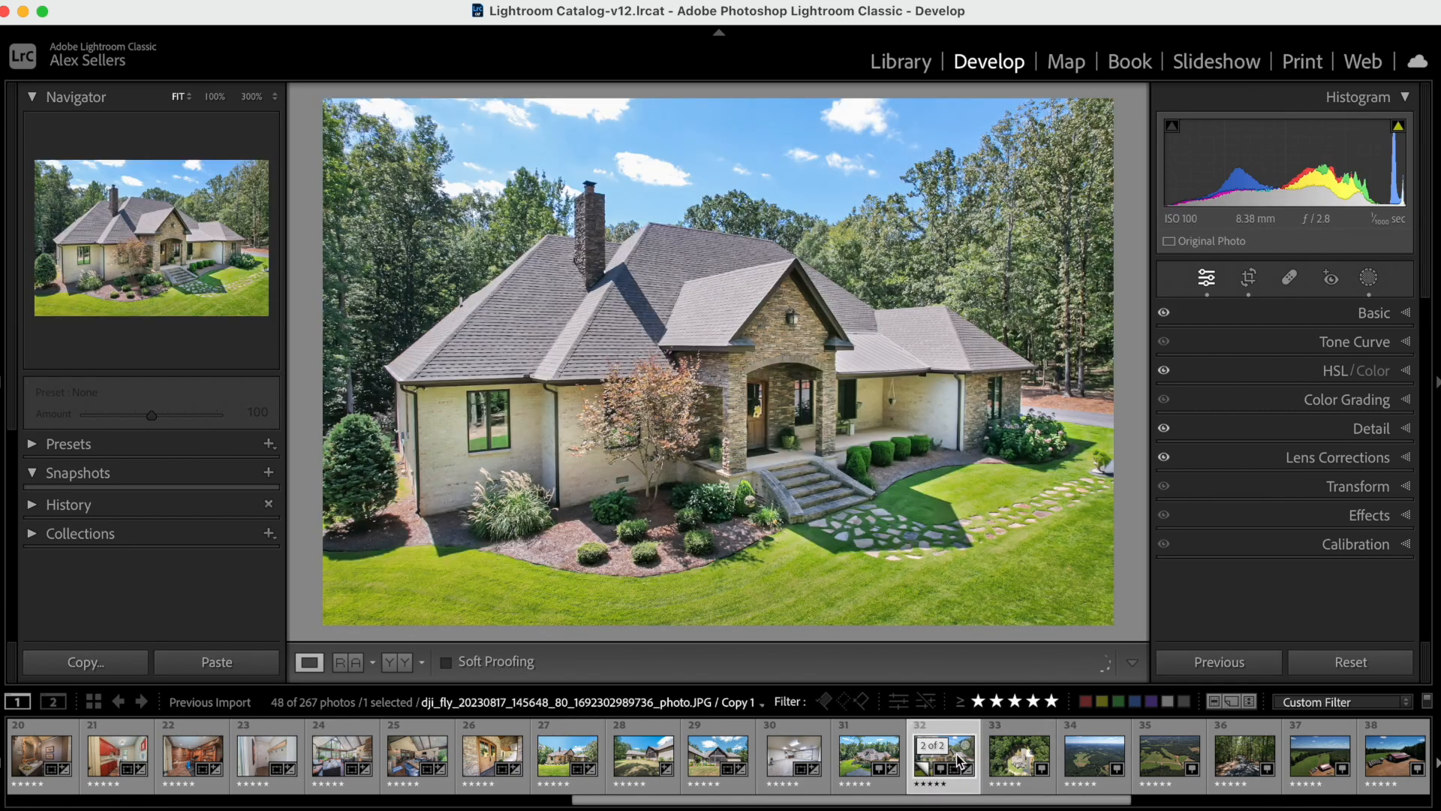
pyautogui.click(998, 773)
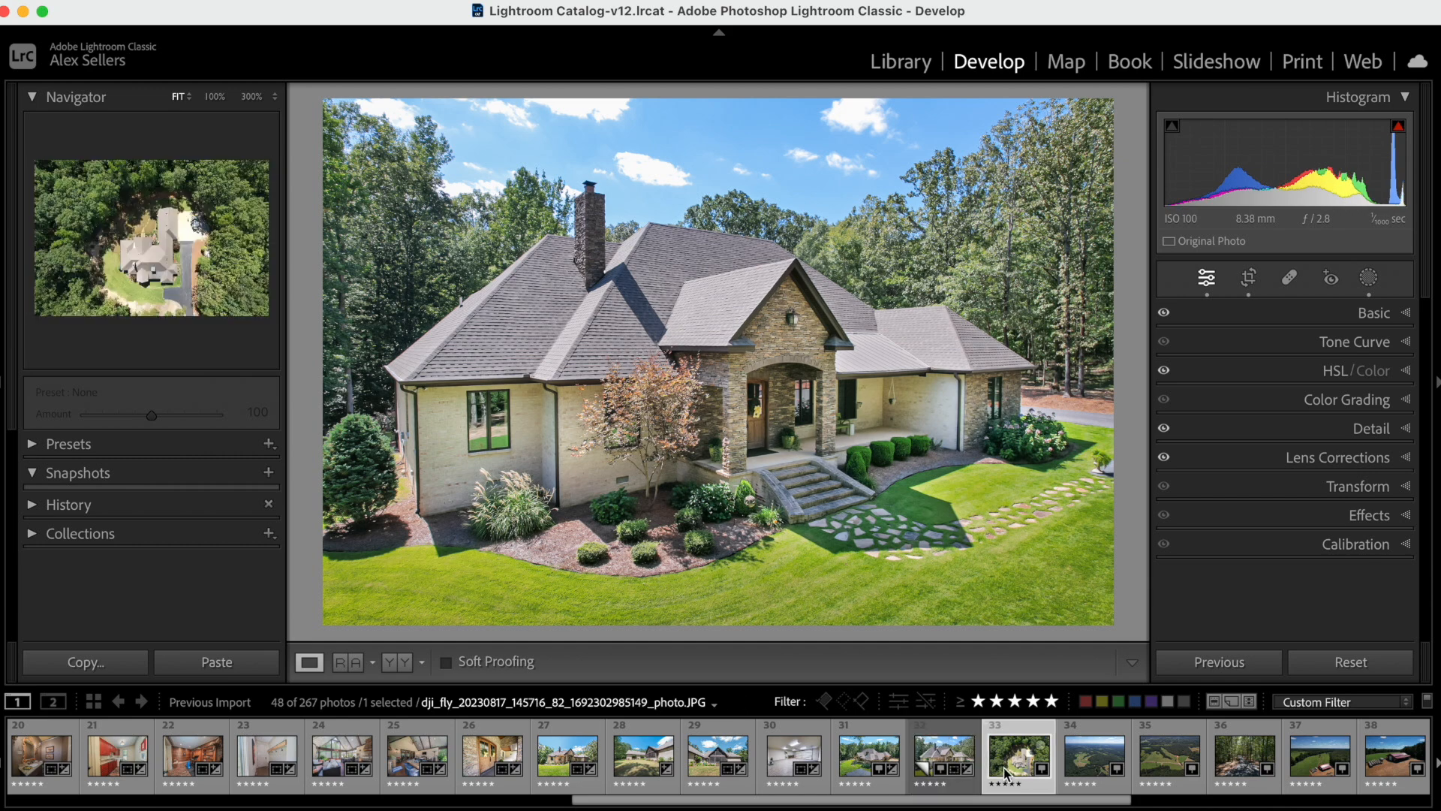
pyautogui.press('super+shift+v')
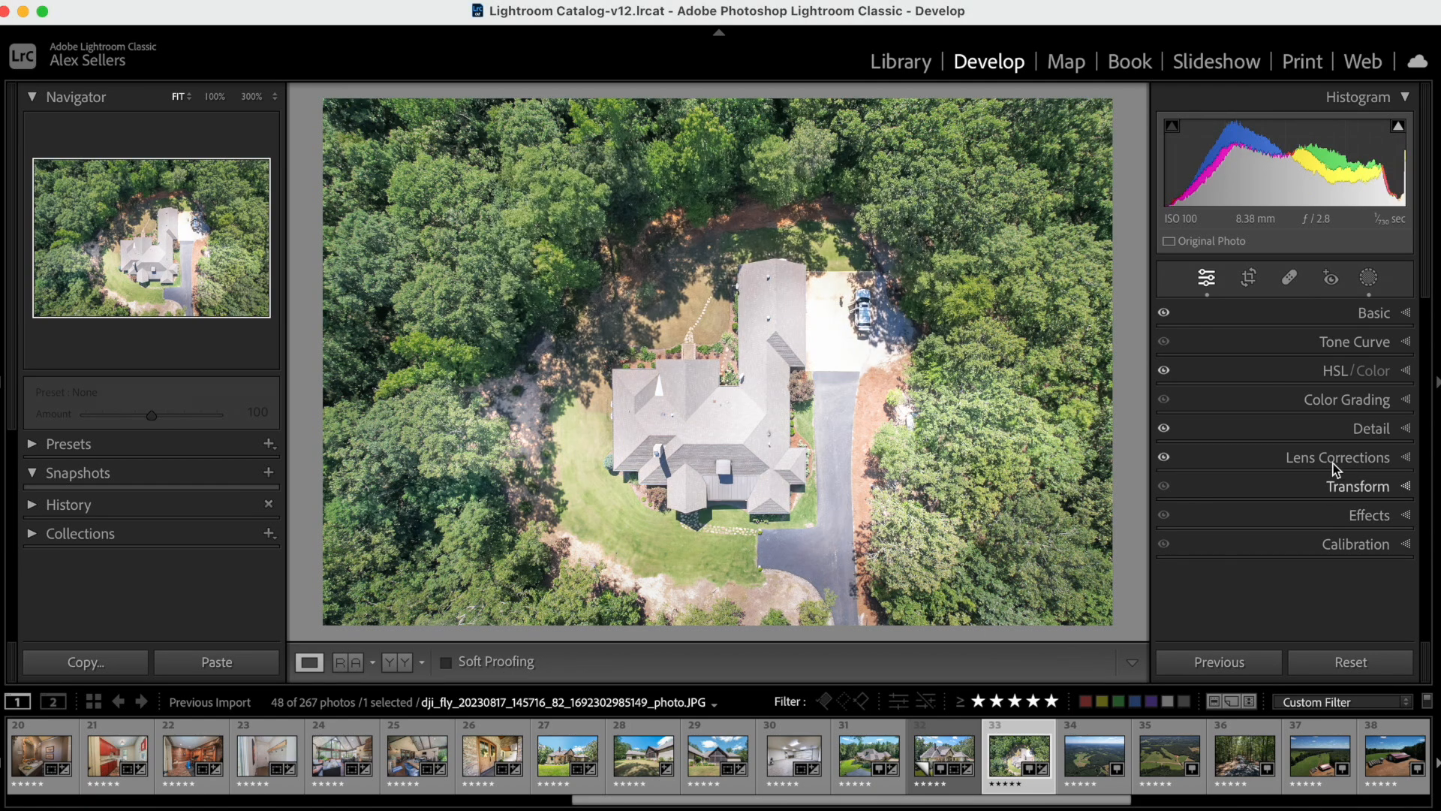
# Delete the three pasted masks from the overhead aerial photo and compare it with its unedited version.
pyautogui.click(1369, 278)
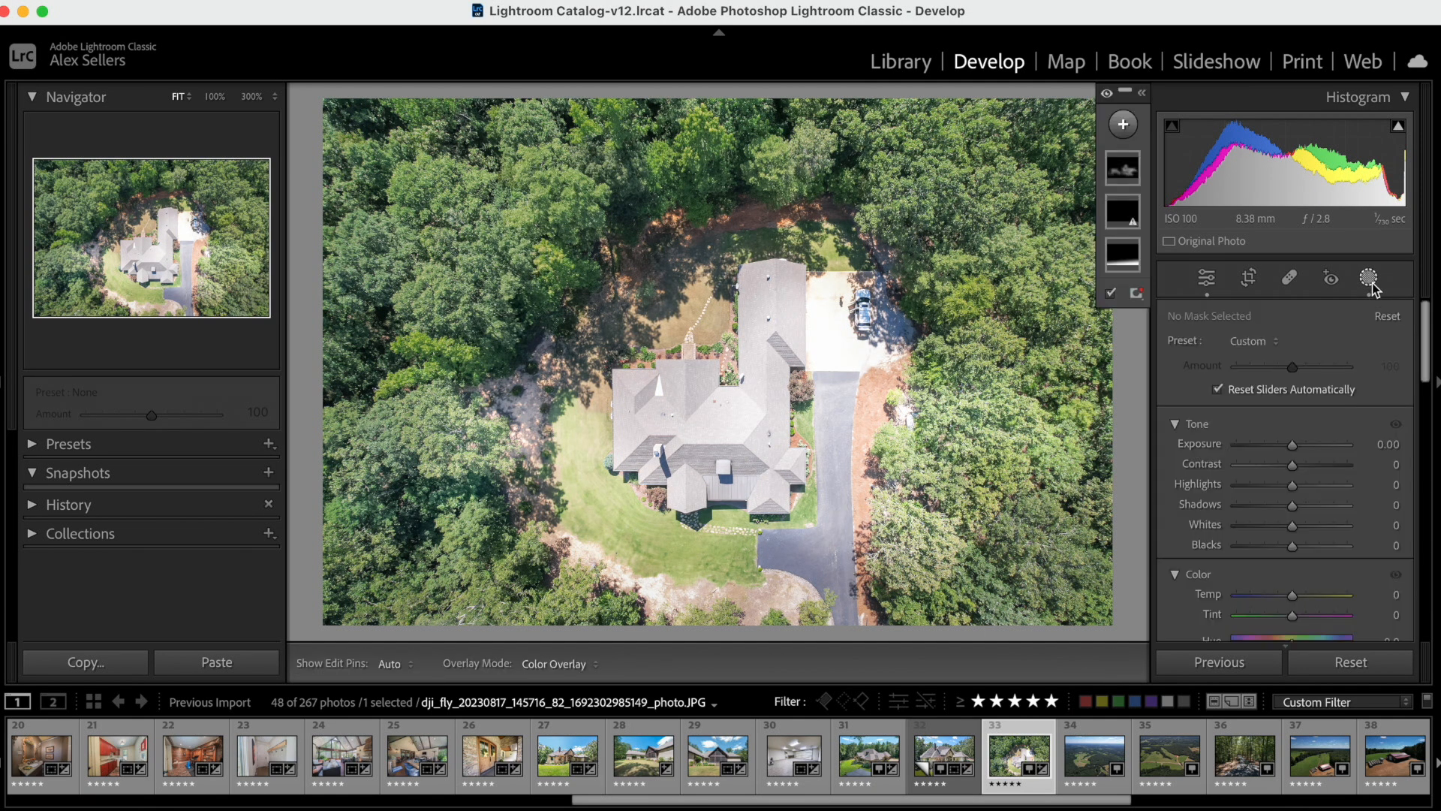
pyautogui.click(1138, 260)
pyautogui.press('Delete')
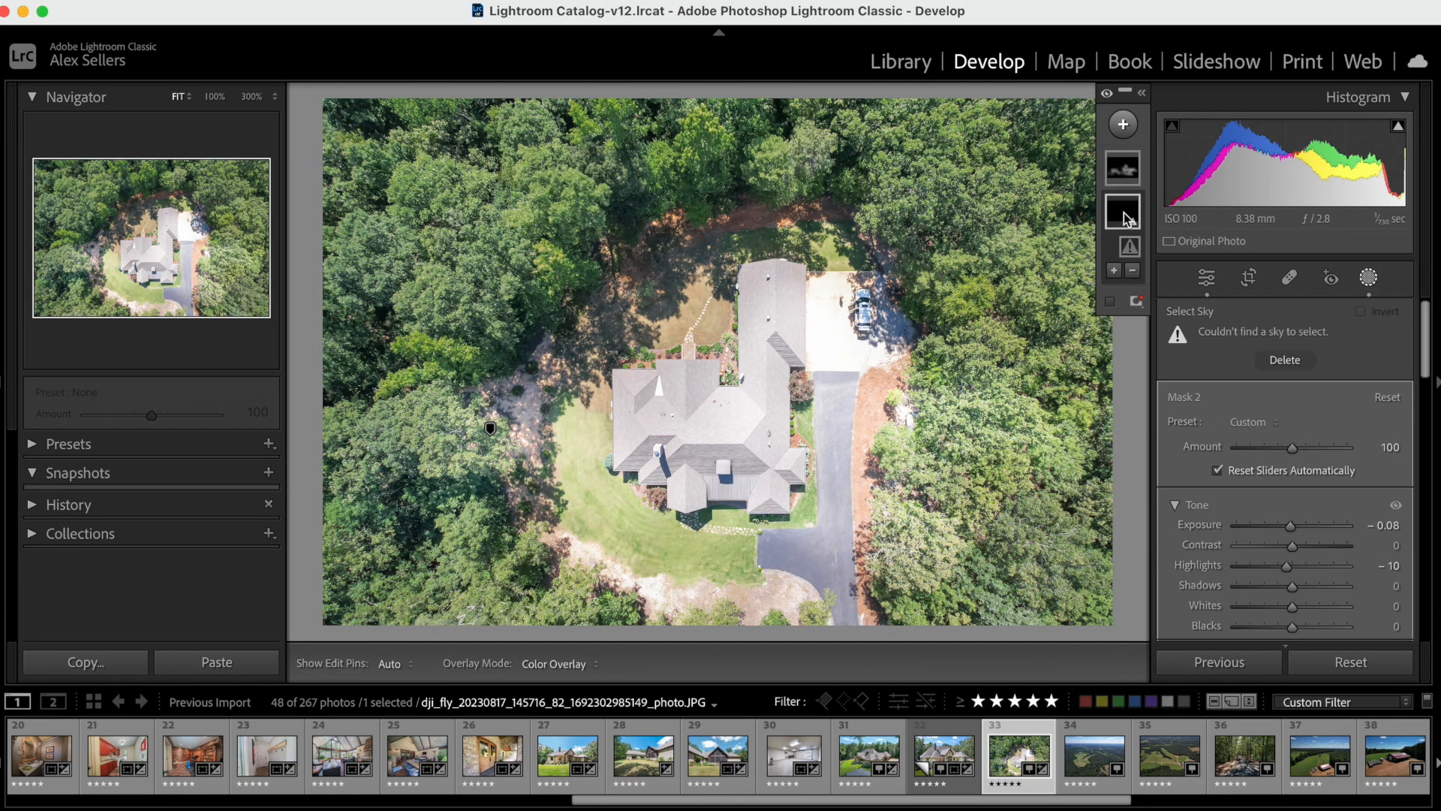
pyautogui.click(1126, 172)
pyautogui.press('\\')
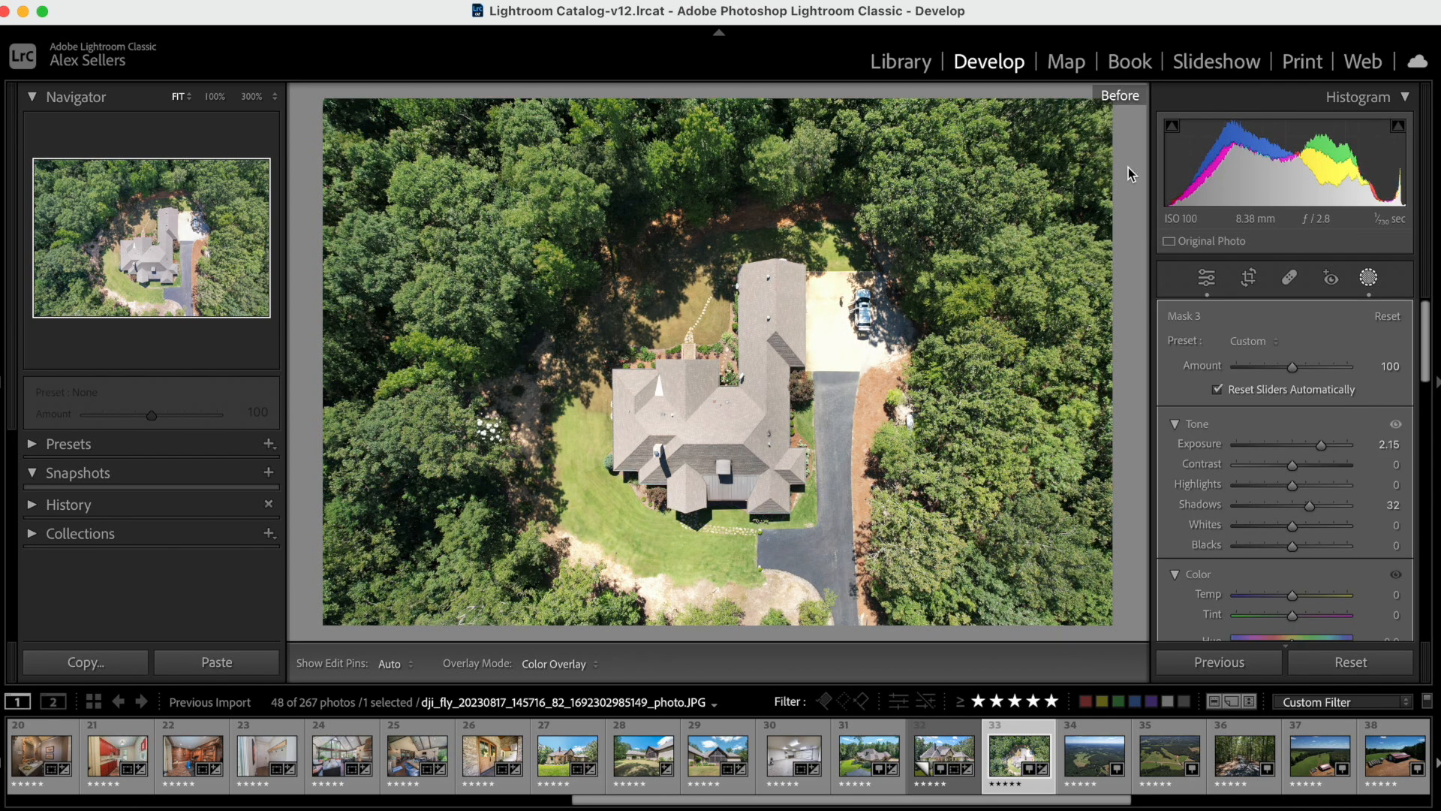
pyautogui.click(1367, 278)
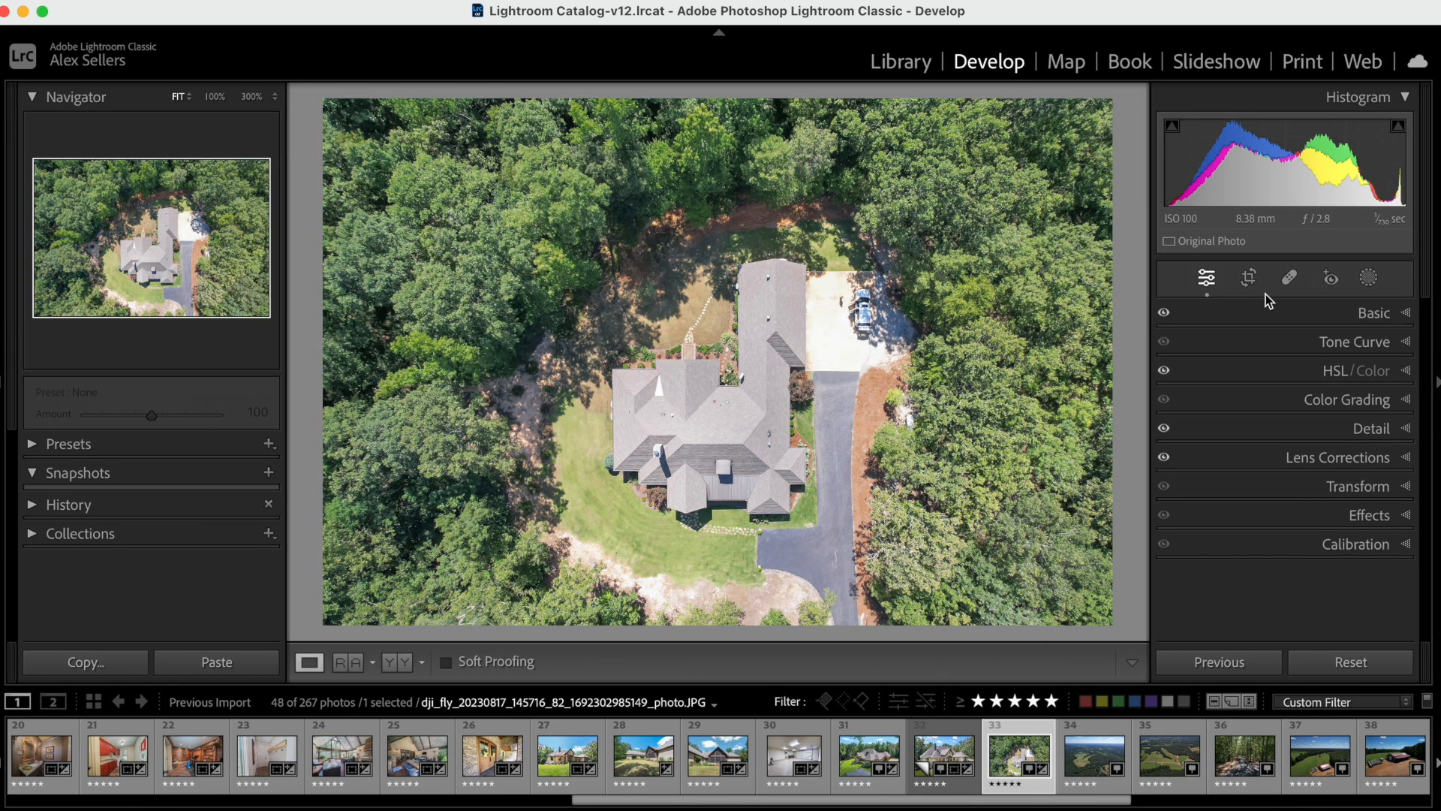
# Open the overhead aerial photo for cropping and straightening.
pyautogui.click(1248, 285)
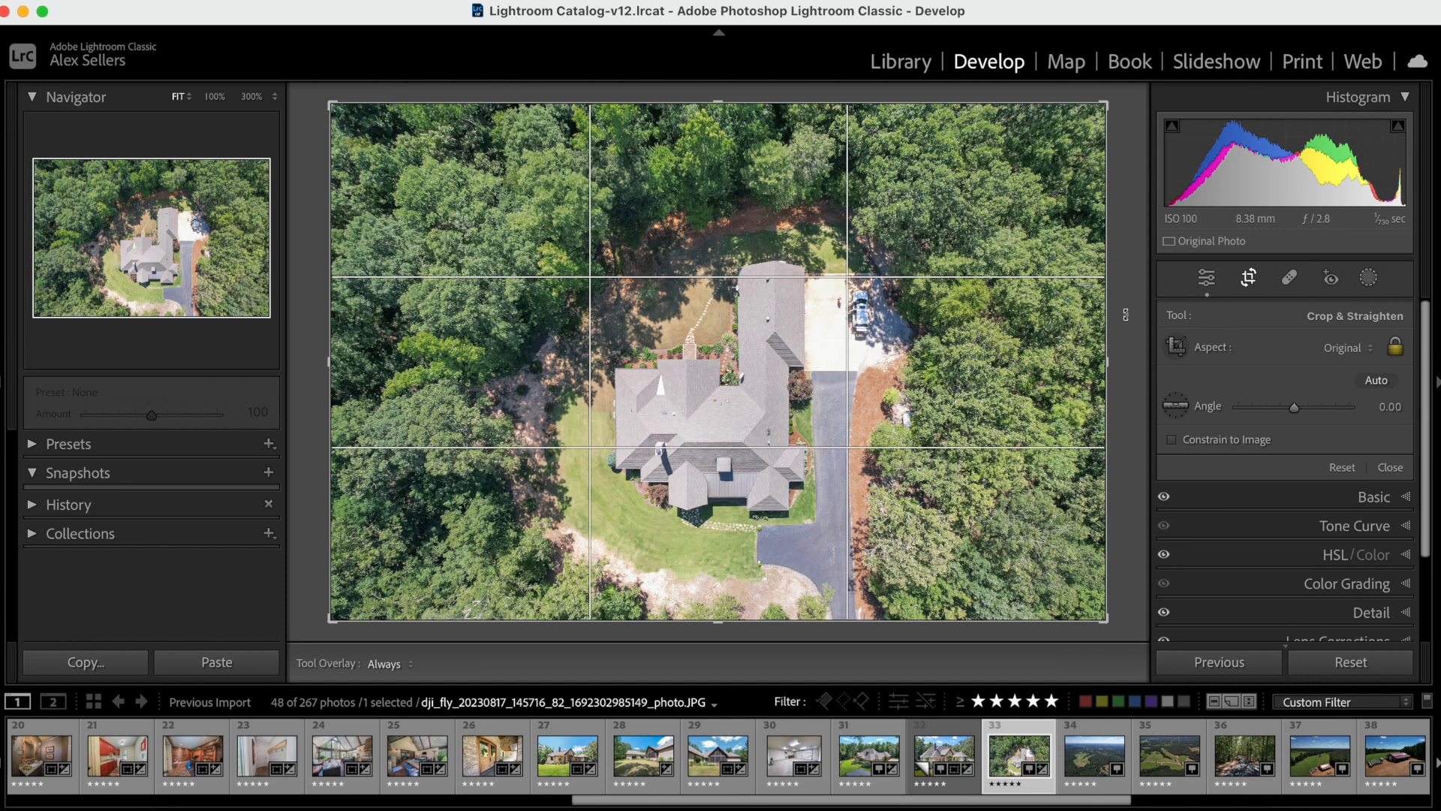